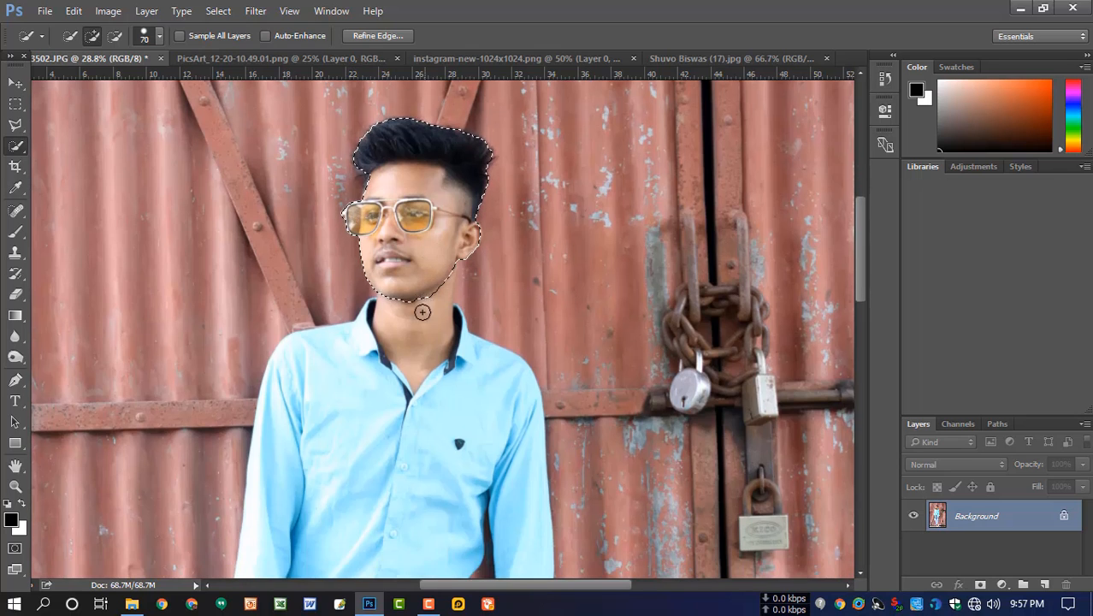
Extend the quick selection from the head down over the man's neck, blue shirt, sleeves and hands
mouse_move(422, 313)
left_mouse_down()
mouse_move(429, 350)
mouse_move(515, 387)
left_mouse_up()
mouse_move(286, 378)
left_mouse_down()
mouse_move(271, 449)
mouse_move(405, 458)
left_mouse_up()
scroll(461, 420, "down", 3)
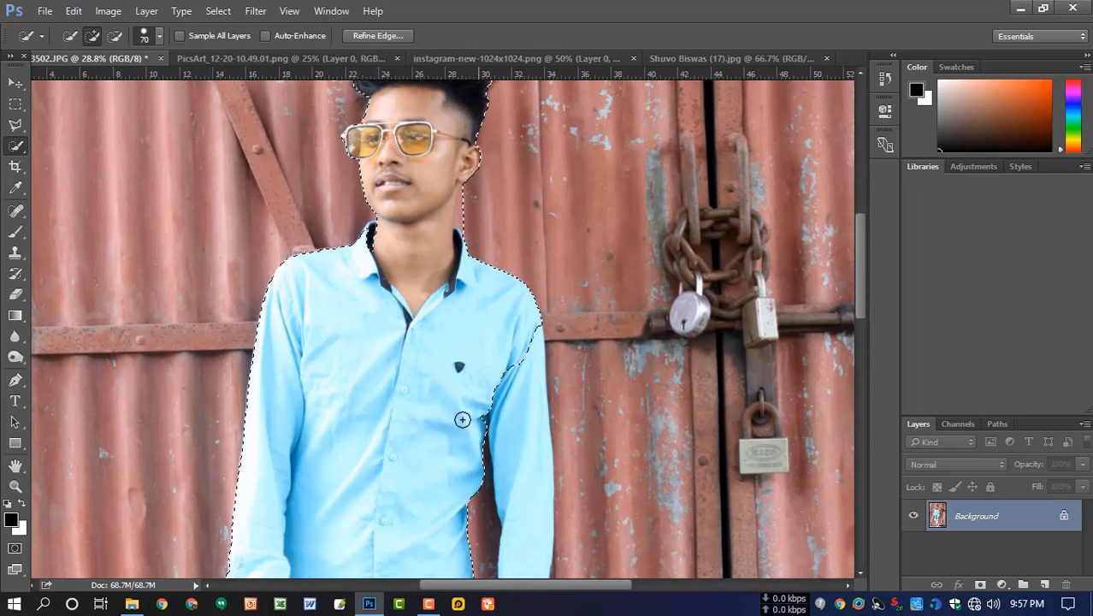
mouse_move(461, 420)
left_mouse_down()
mouse_move(493, 384)
mouse_move(526, 440)
left_mouse_up()
scroll(528, 436, "down", 2)
left_click_drag(514, 499, 503, 285)
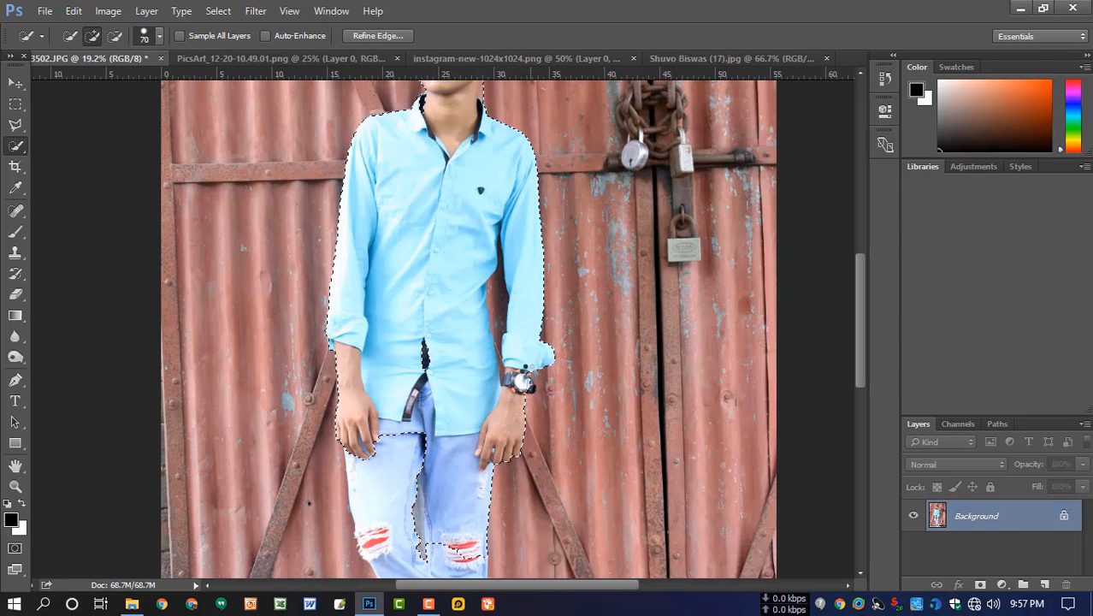
Extend the quick selection over the jeans, ankles and both shoes
scroll(427, 389, "down", 1)
scroll(451, 391, "down", 2)
mouse_move(451, 391)
left_mouse_down()
mouse_move(408, 389)
mouse_move(493, 552)
mouse_move(446, 530)
left_mouse_up()
scroll(469, 514, "down", 1)
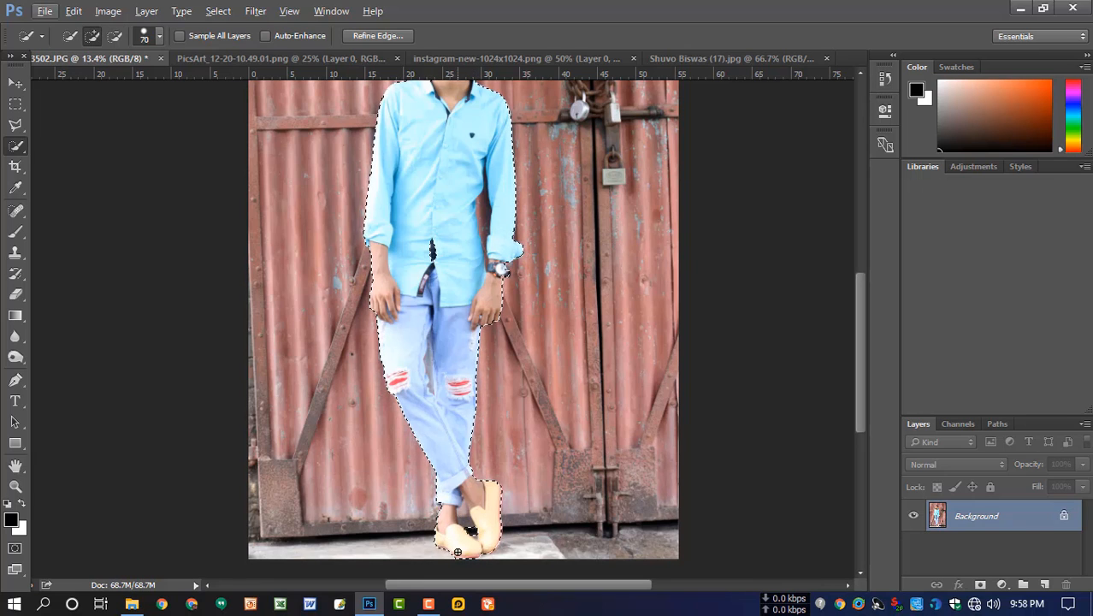
Subtract the strip of ground beneath the front shoe's sole from the selection with the Polygonal Lasso
scroll(470, 479, "up", 4)
scroll(471, 463, "up", 2)
left_click_drag(507, 411, 505, 235)
scroll(480, 437, "up", 3)
left_click_drag(505, 436, 509, 312)
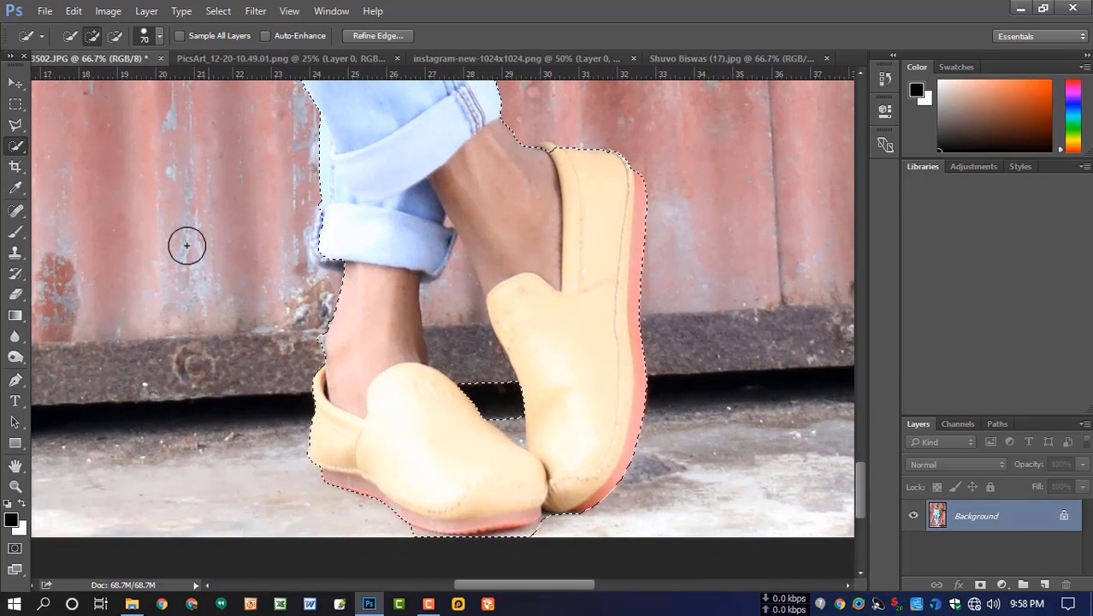
left_click(16, 124)
left_click(376, 517, "alt")
left_click(409, 525)
left_click(486, 549)
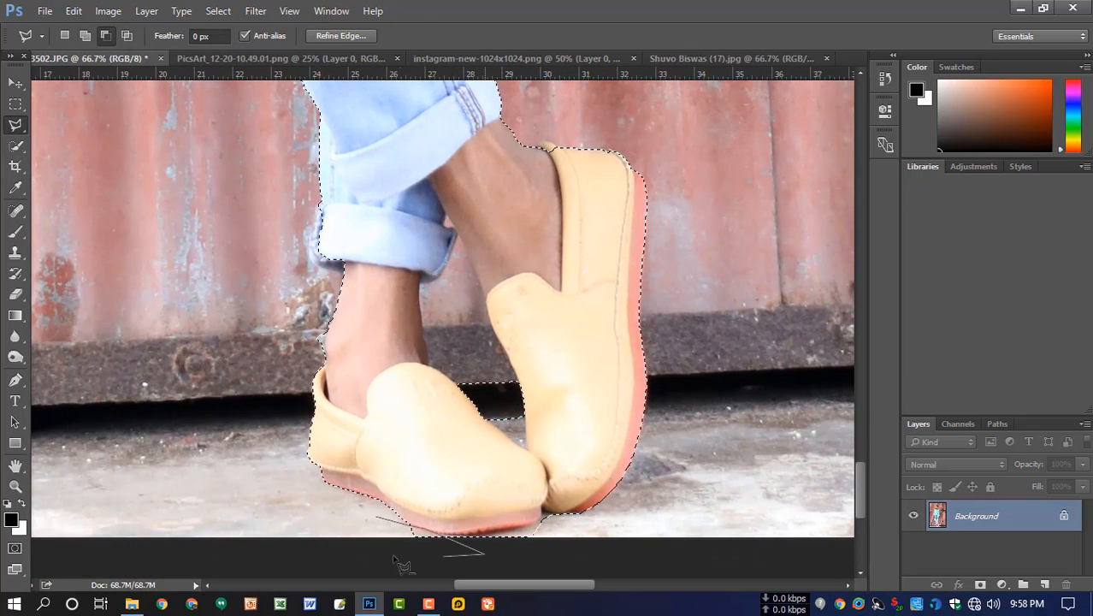
left_click(397, 560)
double_click(346, 525)
Subtract the leftover ground below the front shoe's toe from the selection
left_click(540, 519)
left_click(533, 531)
left_click(491, 546)
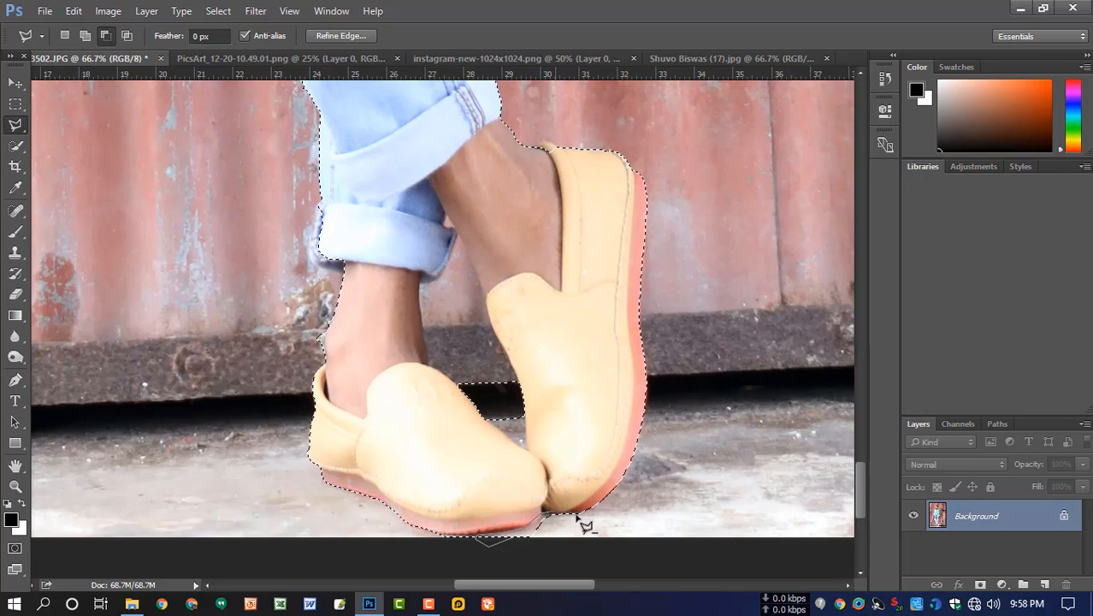
double_click(468, 564)
Subtract the background gap between the two ankles and shoes from the selection, up to the jeans cuff
left_click_drag(662, 494, 654, 570)
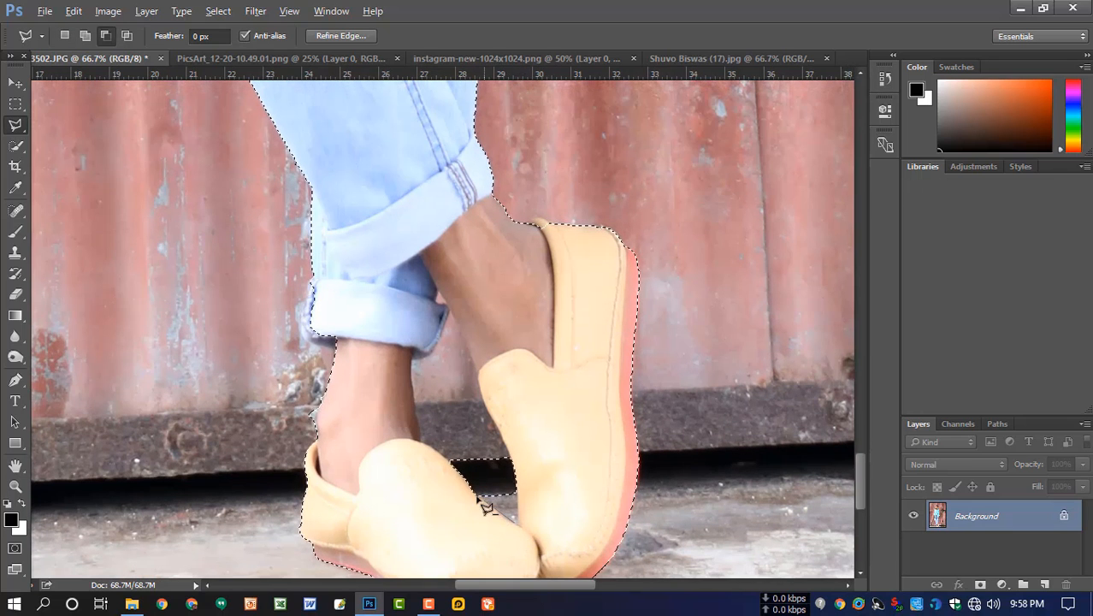
left_click(413, 356)
double_click(449, 311)
left_click(453, 377, "alt")
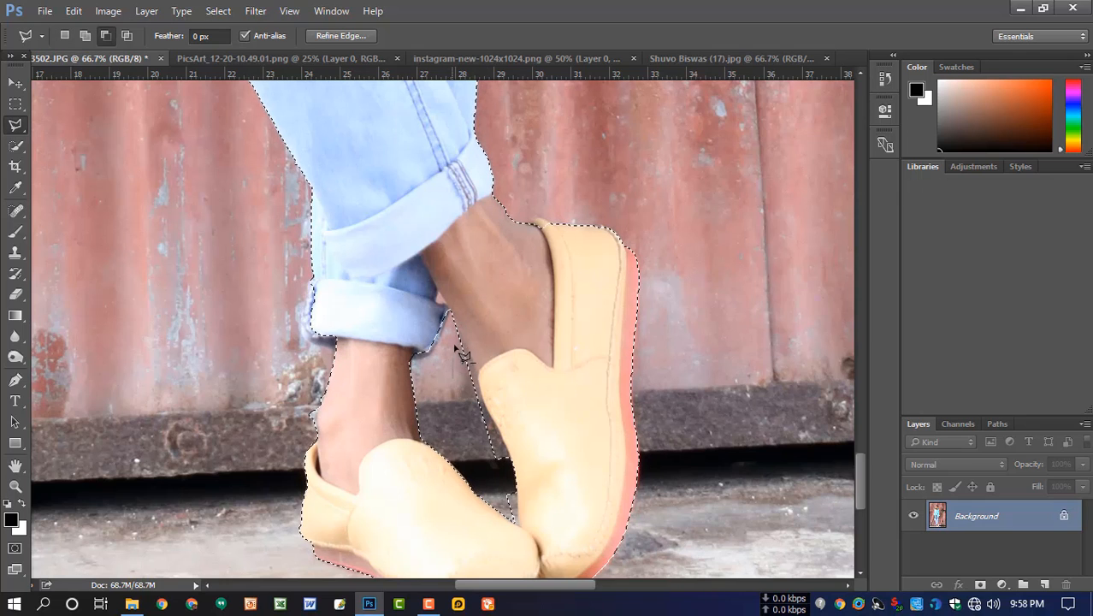
left_click(455, 337)
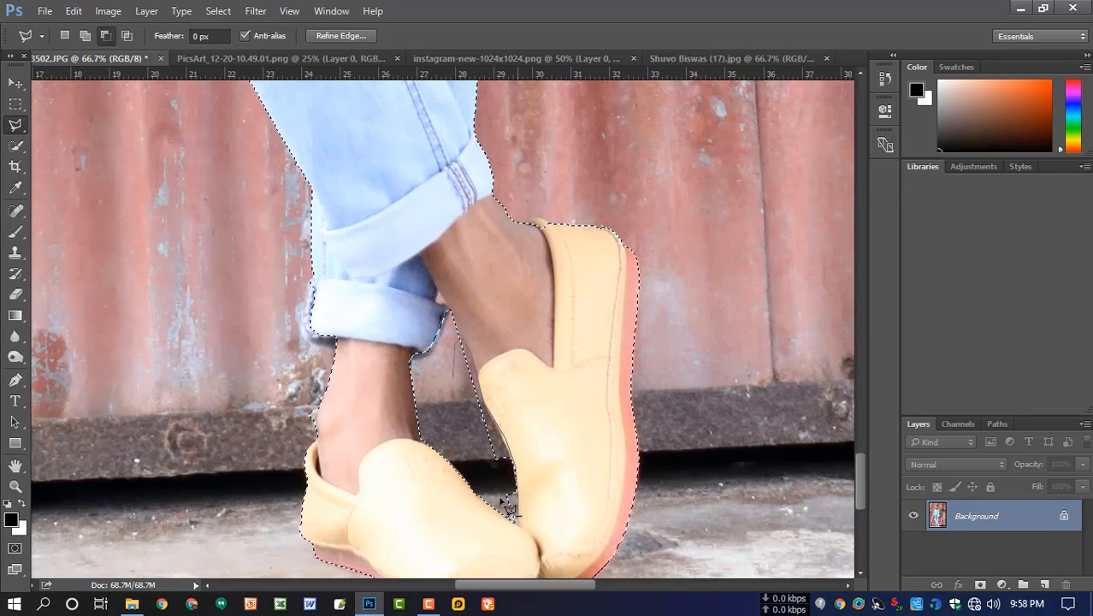
key("space")
left_click_drag(513, 383, 520, 456)
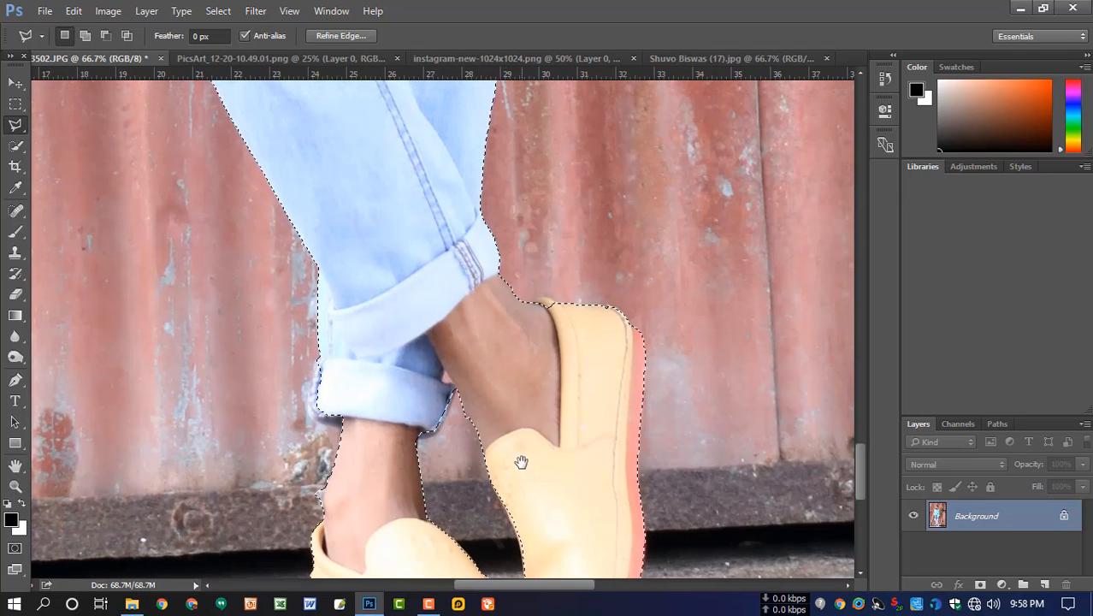
left_click(447, 373)
double_click(455, 397)
Add the missed outer edge of the lower jeans cuff to the selection
scroll(489, 411, "down", 4)
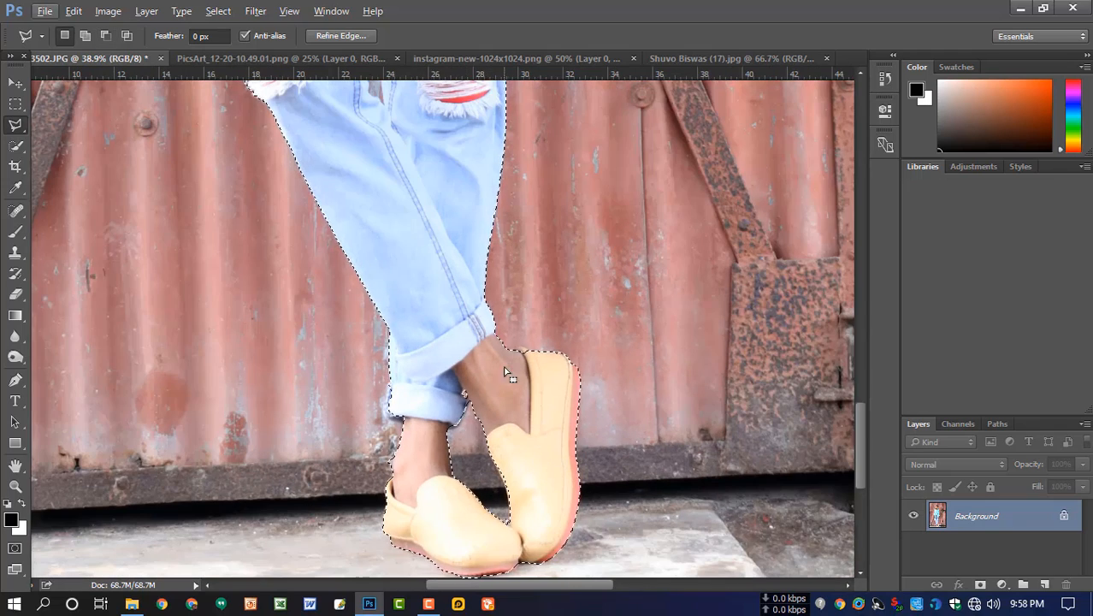
scroll(504, 373, "up", 3)
key("shift")
left_click(338, 438)
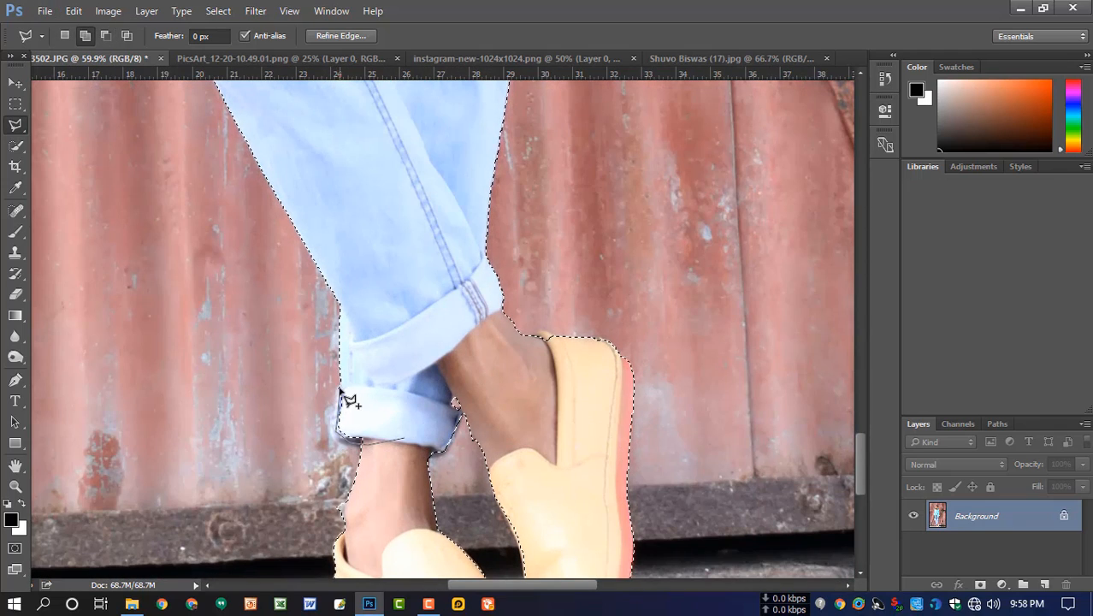
left_click(340, 389)
double_click(393, 393)
Add the missed edge between the ankle and the raised shoe's heel to the selection
key("space")
left_click_drag(418, 327, 401, 445)
key("shift")
left_click(511, 452, "shift")
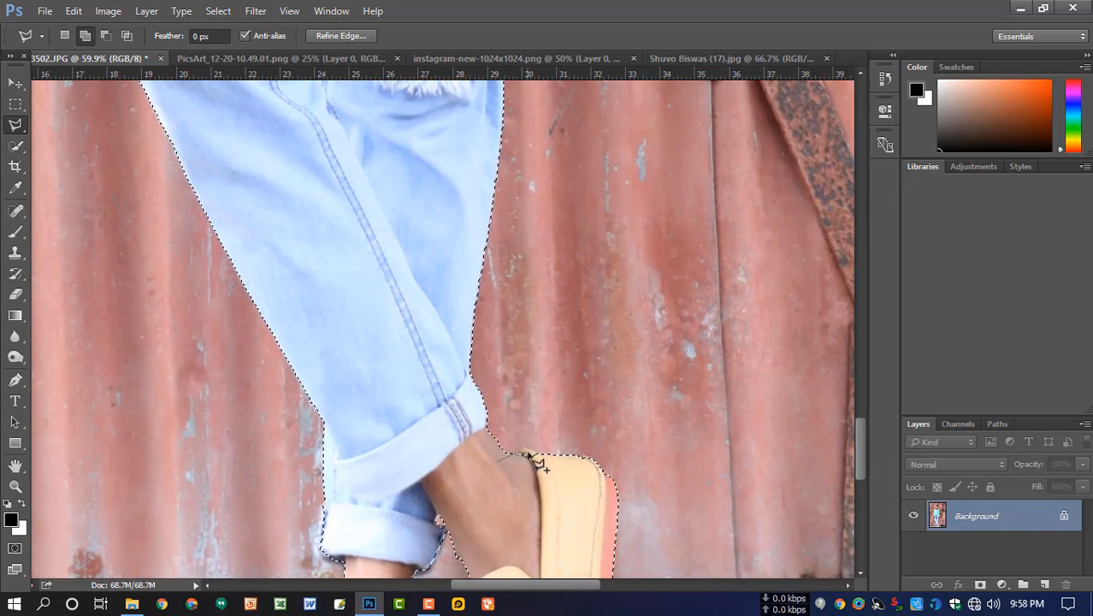
left_click(551, 454)
double_click(527, 490)
Subtract the narrow background gap between the thighs and knees from the selection, tracing the inner jeans edges
scroll(486, 416, "down", 4)
key("space")
left_click_drag(421, 313, 418, 572)
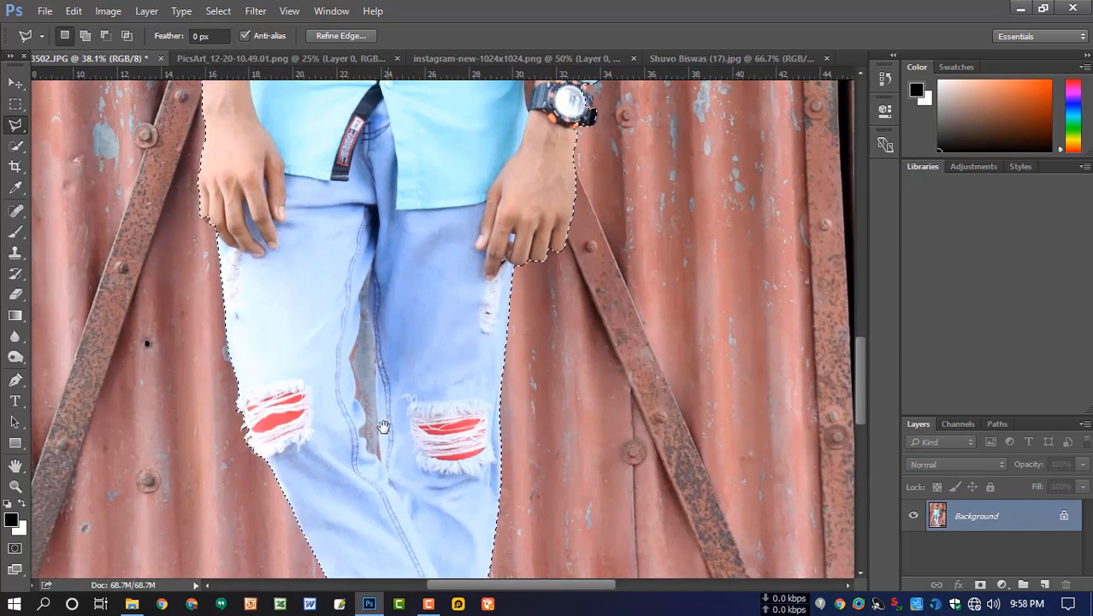
scroll(384, 427, "up", 4)
left_click(386, 481, "alt")
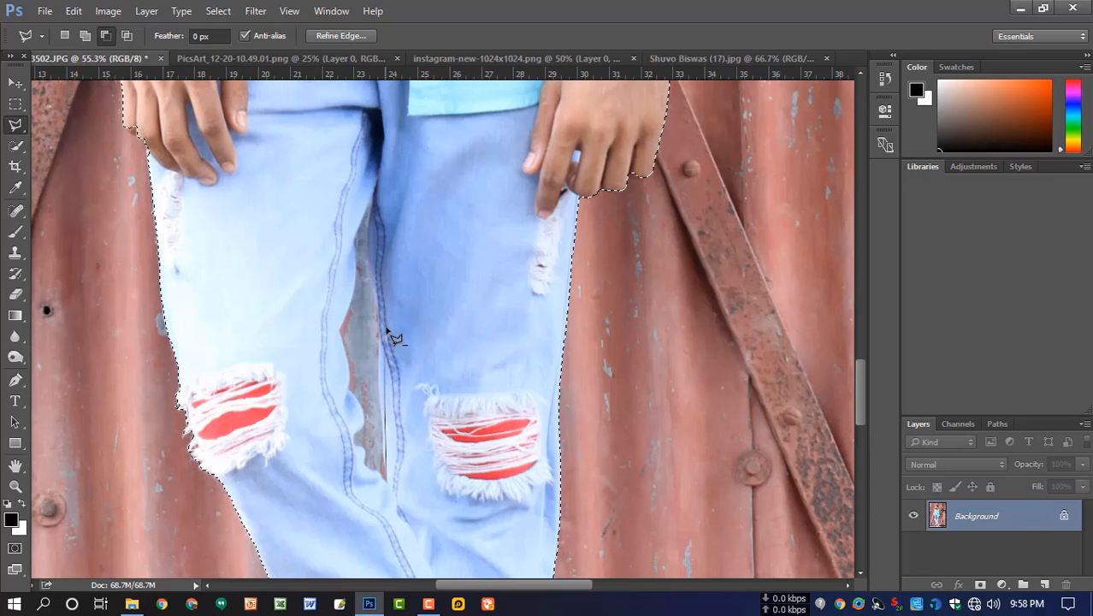
left_click(339, 336)
left_click(347, 357)
left_click(347, 392)
left_click(355, 412)
left_click(352, 429)
left_click(362, 447)
left_click(366, 462)
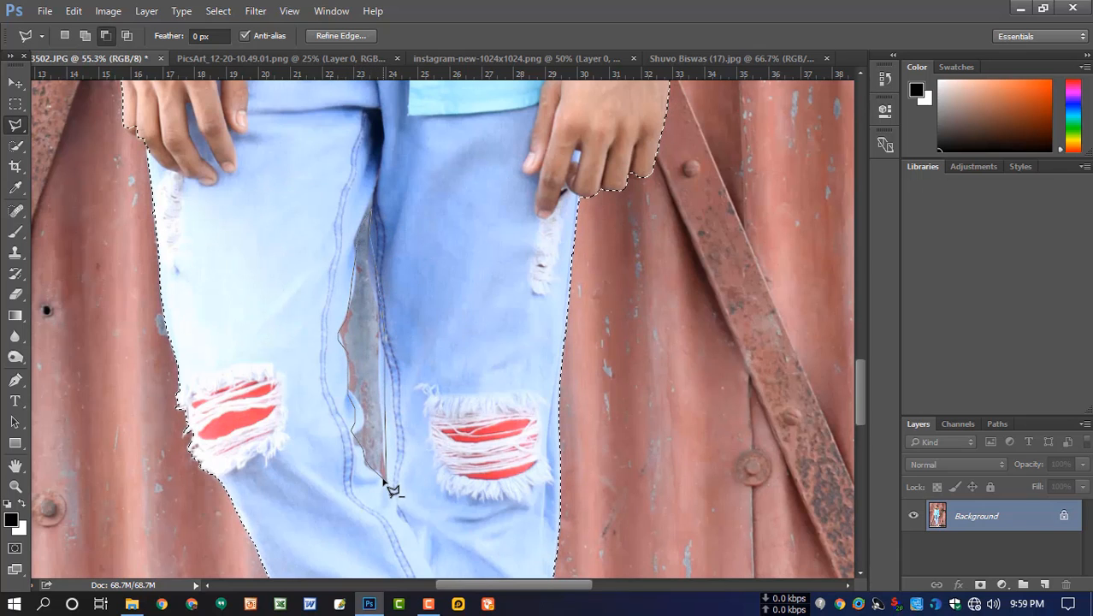
left_click(384, 481)
Add the missed outer part of the wristwatch to the selection
scroll(428, 328, "down", 5)
scroll(512, 149, "up", 5)
left_click_drag(512, 149, 493, 375)
left_click(590, 352, "shift")
left_click(603, 334)
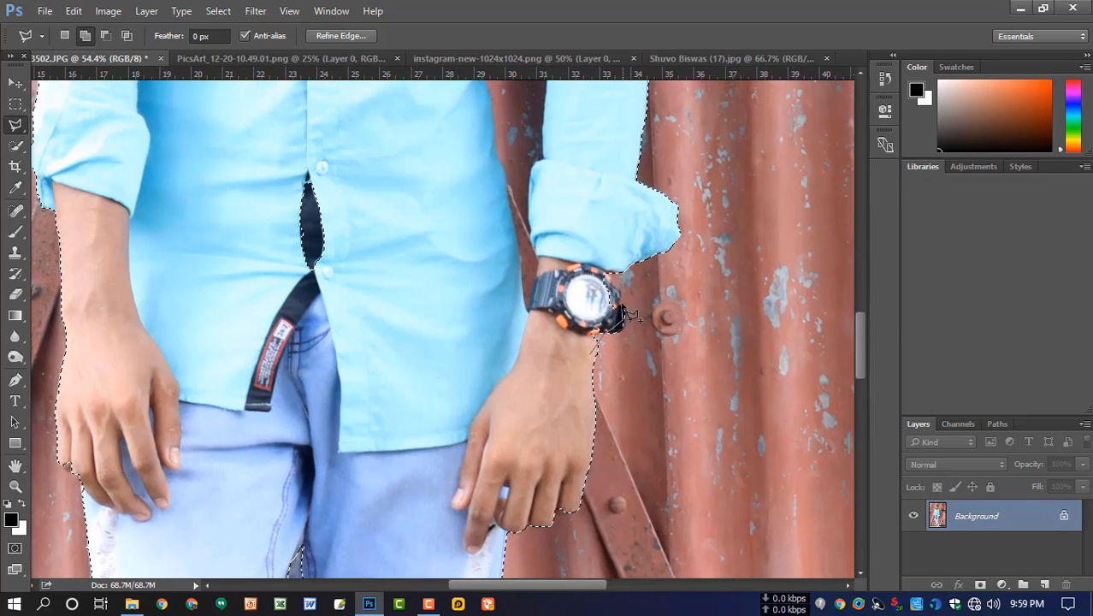
double_click(574, 296)
Subtract the background gap between the torso and the watch arm from the selection, tracing from wrist to armpit and back
left_click_drag(656, 282, 644, 332)
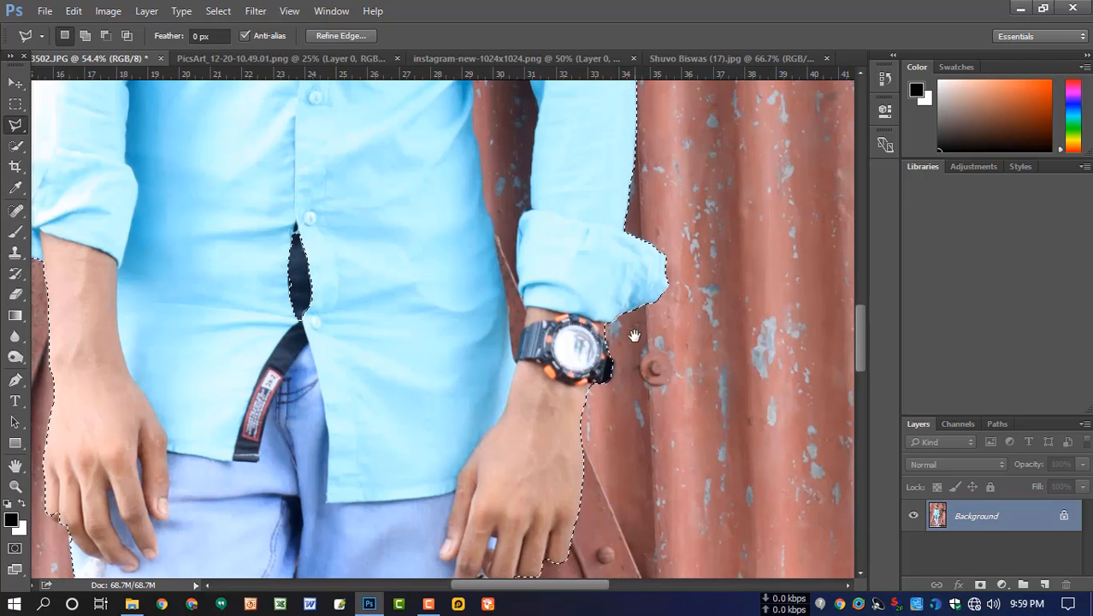
left_click_drag(608, 289, 612, 380)
left_click(519, 449, "alt")
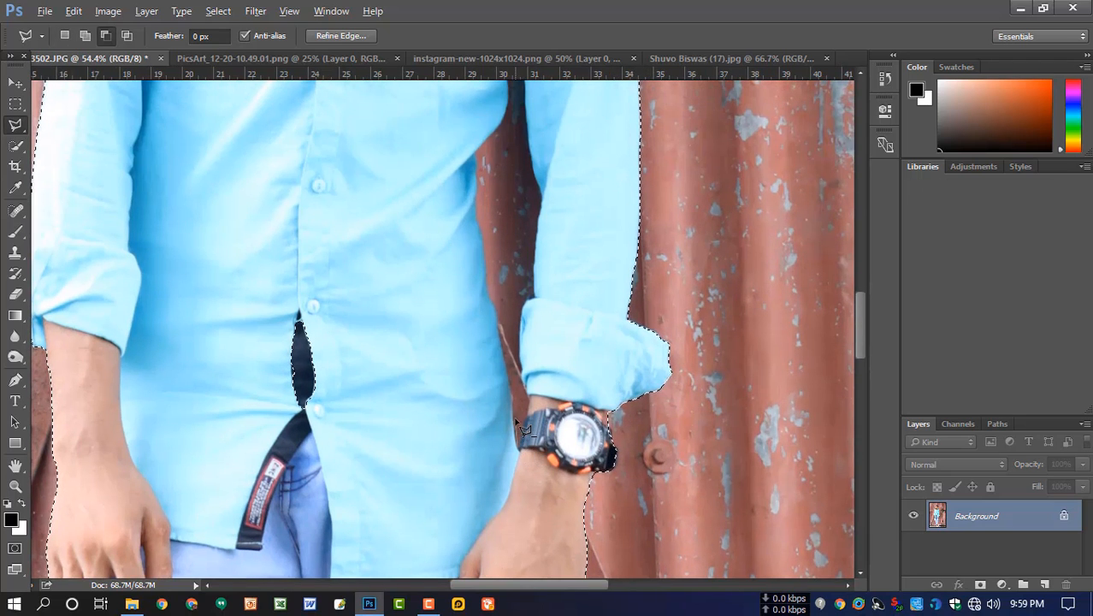
left_click(498, 327)
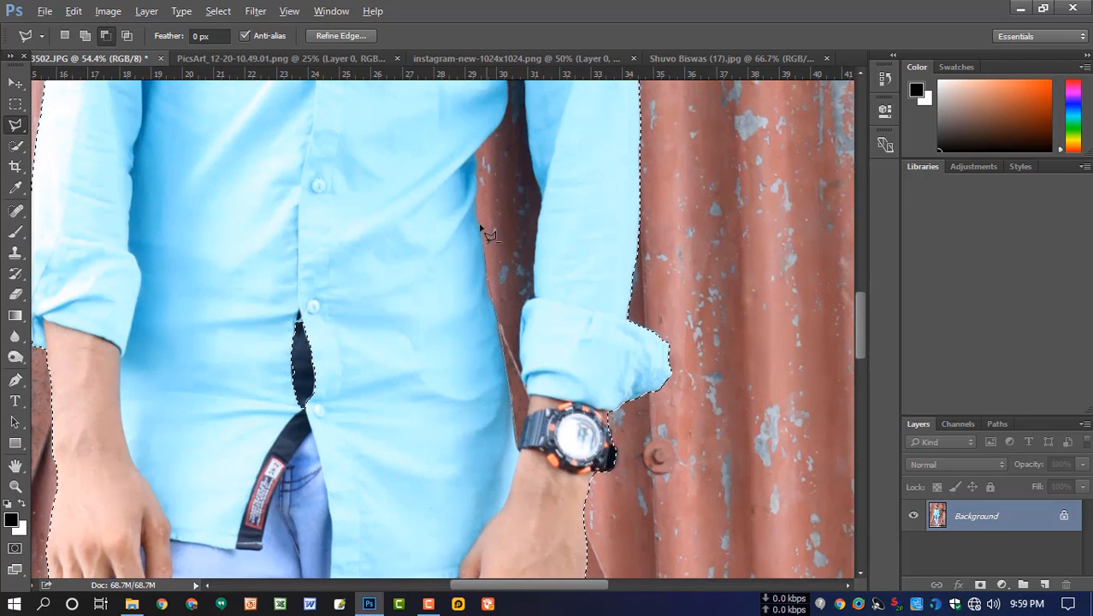
left_click(476, 158)
left_click_drag(475, 159, 440, 279)
left_click(457, 259)
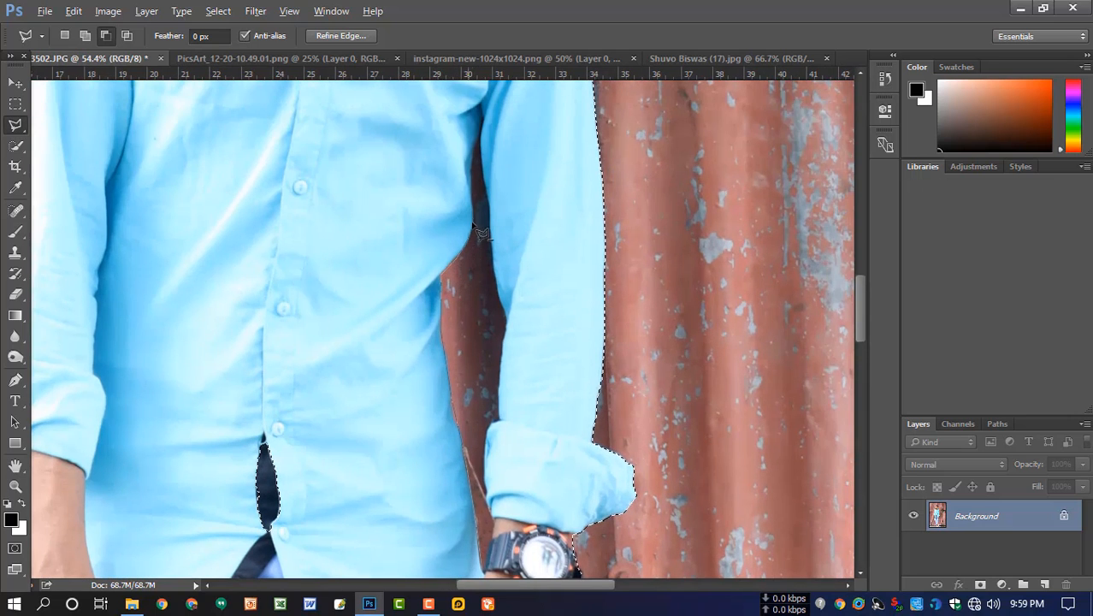
left_click(475, 134)
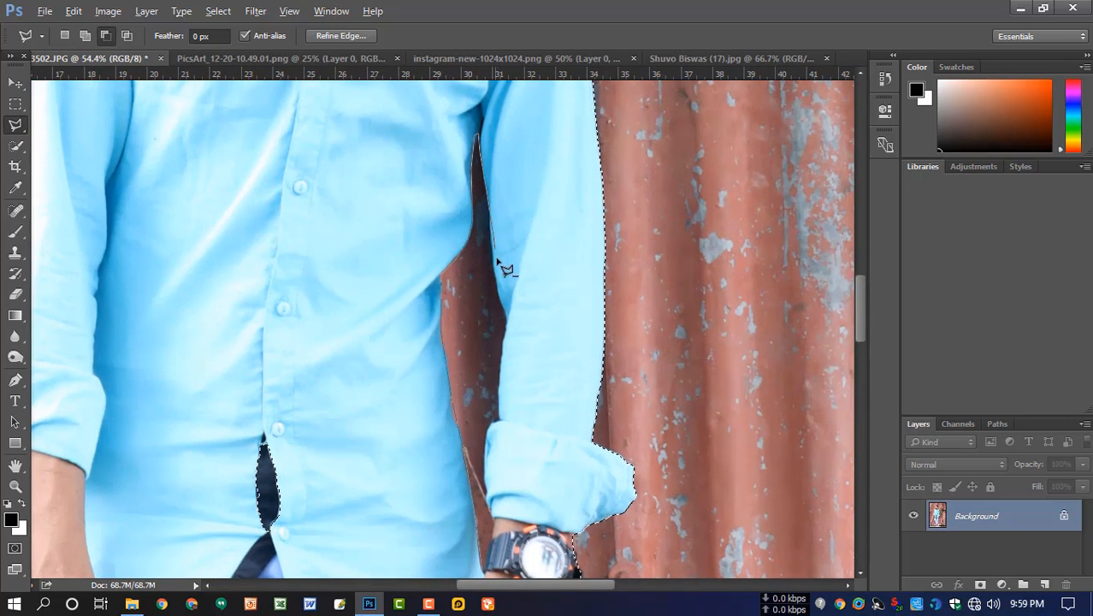
left_click(505, 321)
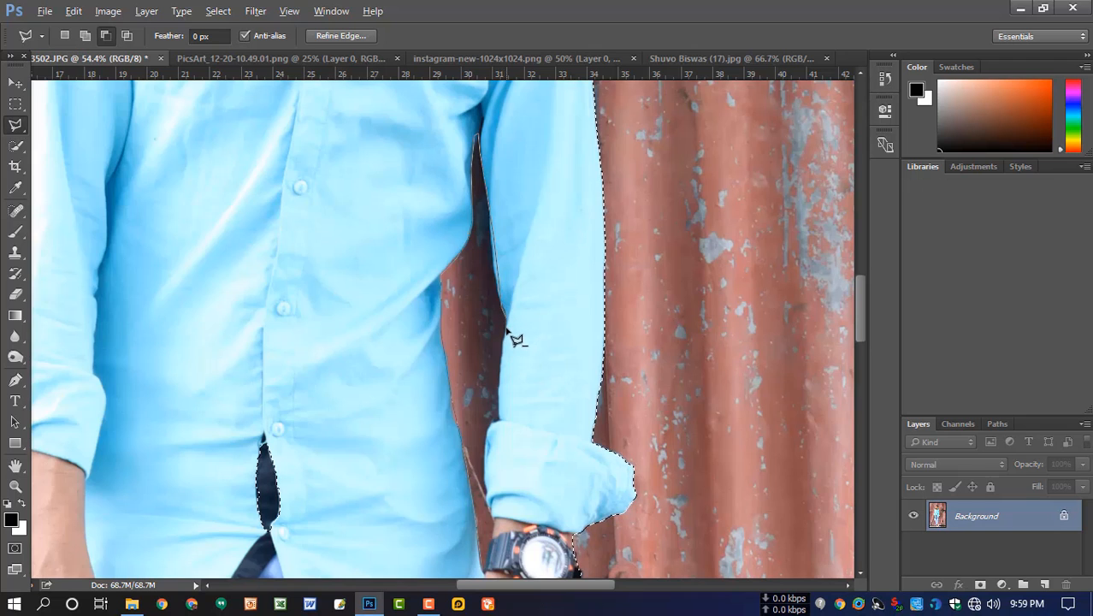
left_click(501, 349)
left_click_drag(503, 385, 522, 266)
left_click(517, 300)
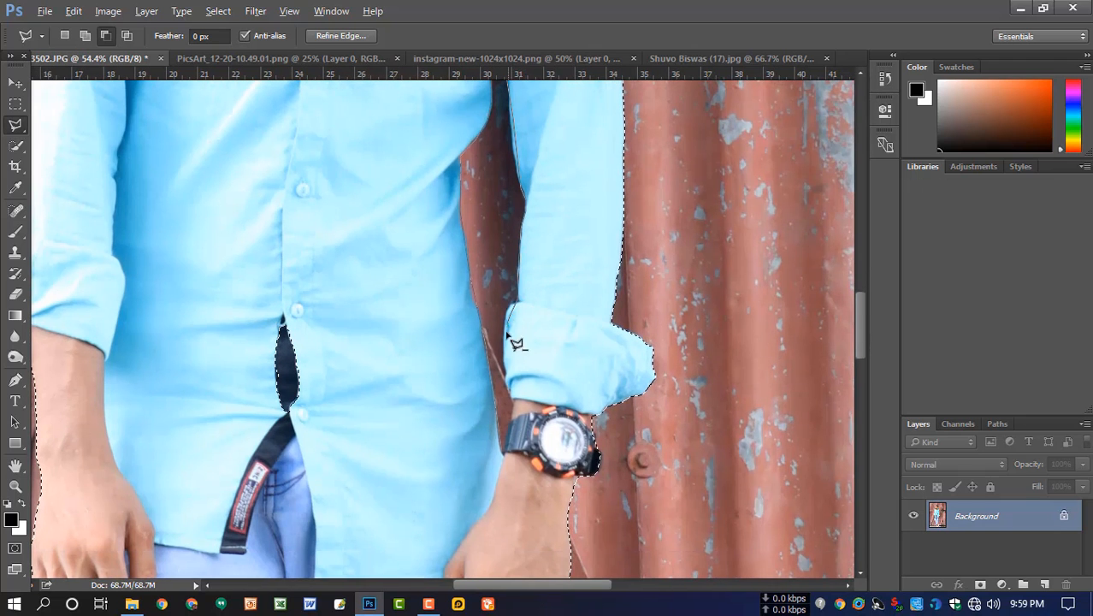
left_click(504, 451)
Add the dark opening between the lower shirt buttons to the selection
left_click_drag(472, 394, 608, 358)
left_click(507, 396, "shift")
left_click(382, 386)
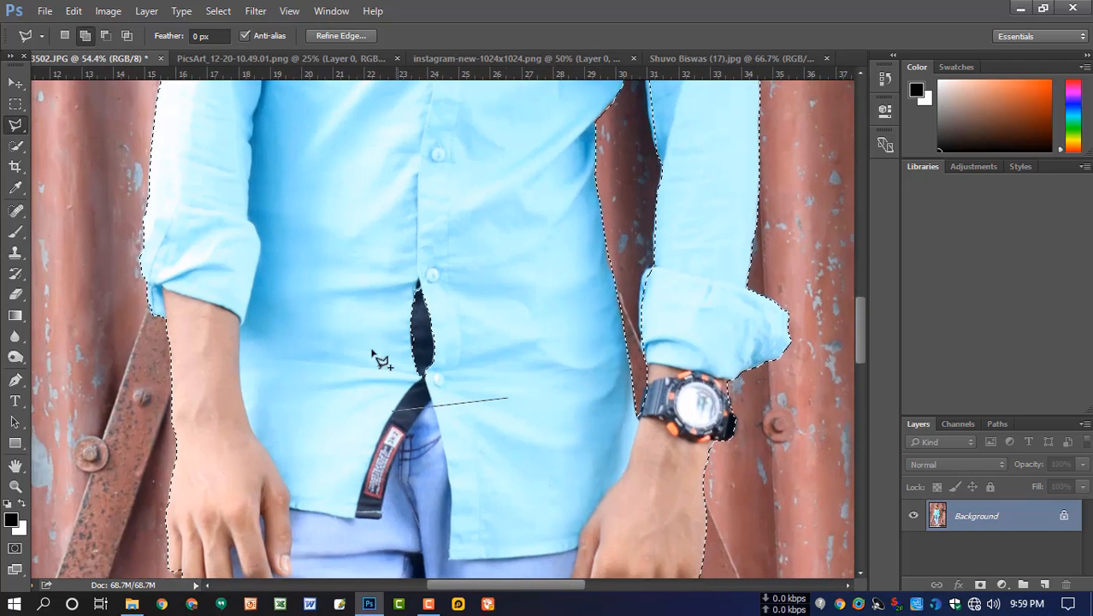
left_click(367, 292)
left_click(392, 245)
left_click(443, 257)
left_click(505, 381)
Add the dark inner collar beside the neck, below the chin, to the selection
left_click_drag(505, 382, 603, 252)
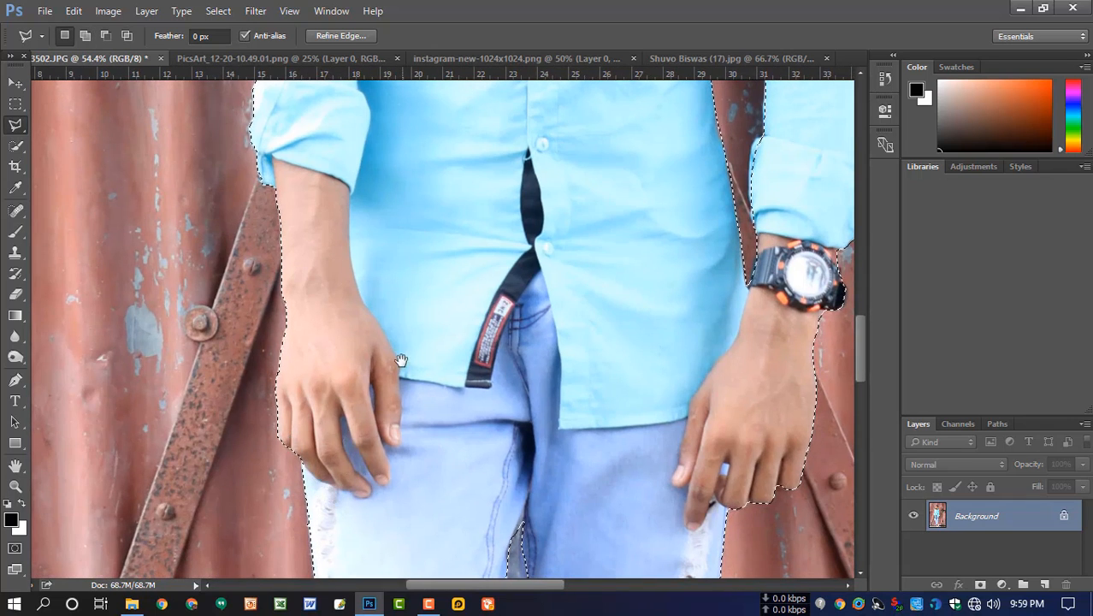
left_click_drag(397, 361, 407, 553)
left_click_drag(482, 322, 429, 534)
left_click_drag(620, 205, 566, 463)
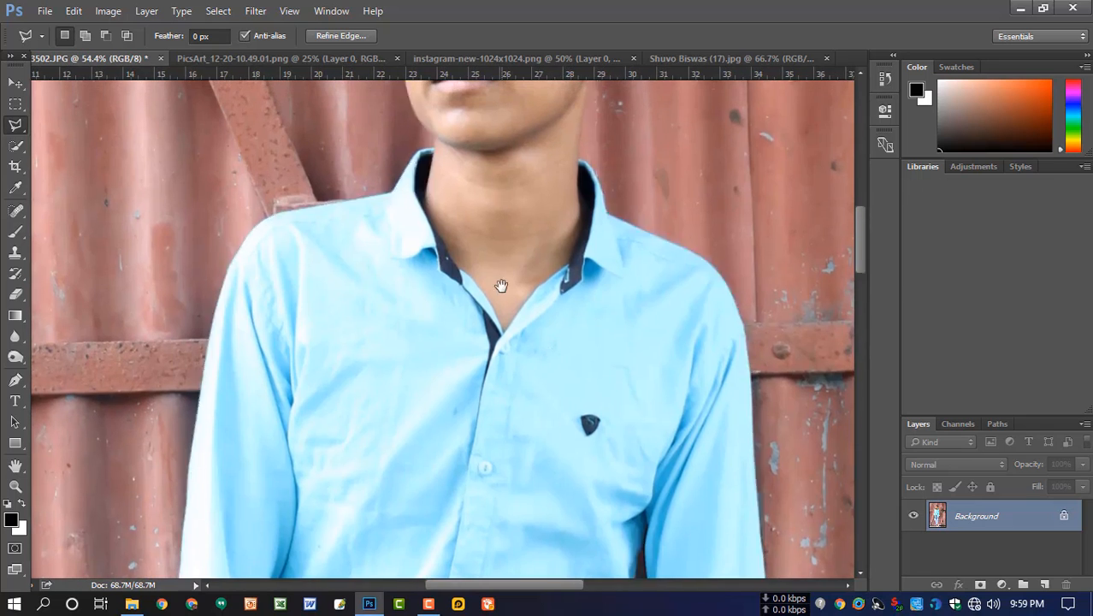
left_click_drag(500, 285, 504, 421)
left_click(475, 376)
left_click(423, 368)
left_click(408, 345)
left_click(407, 316)
left_click(417, 290)
left_click(435, 277)
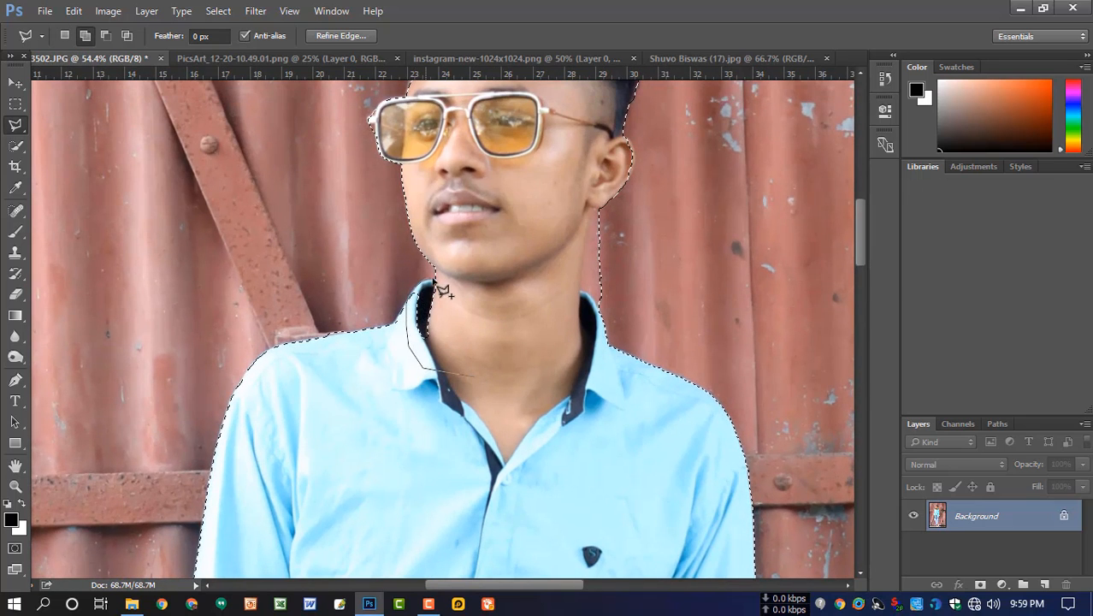
left_click(466, 295)
left_click(475, 376)
Subtract the background strip beside the neck, between the ear lobe and the collar, from the selection
left_click_drag(549, 328, 483, 424)
scroll(560, 378, "up", 4)
left_click(588, 454, "alt")
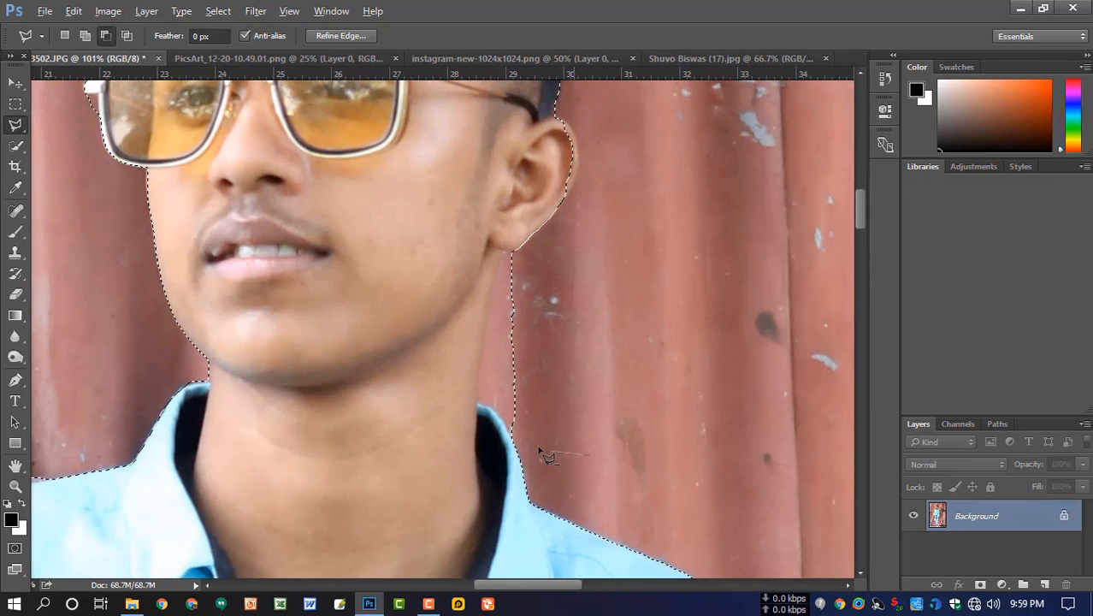
left_click(488, 408)
left_click(477, 403)
left_click(484, 357)
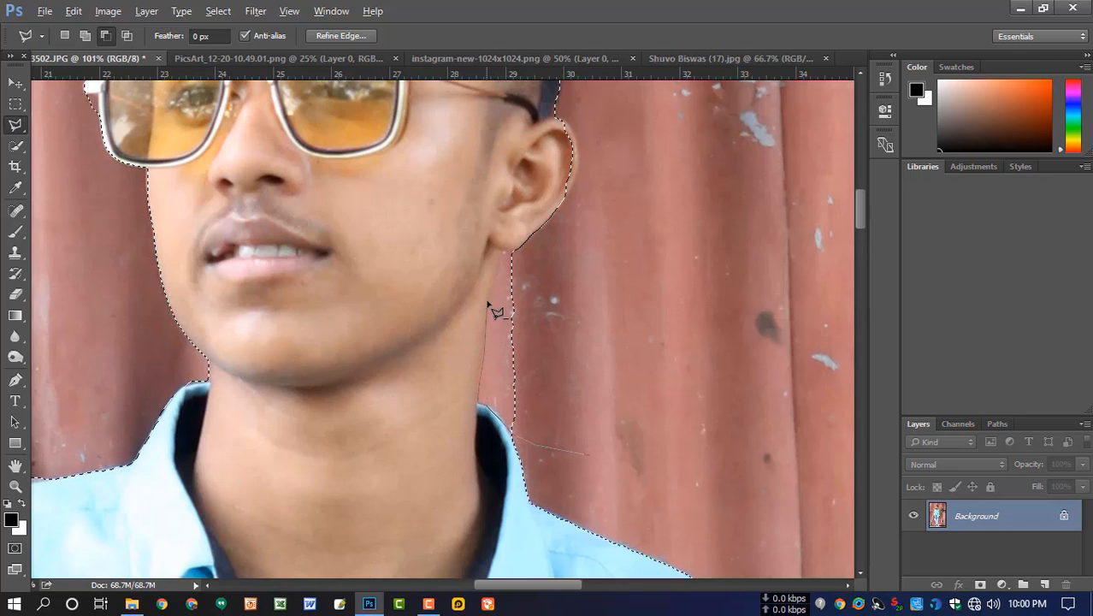
left_click(490, 297)
left_click(499, 263)
left_click(507, 251)
double_click(598, 325)
Add the missed outer rim of the ear to the selection
left_click_drag(615, 269, 580, 478)
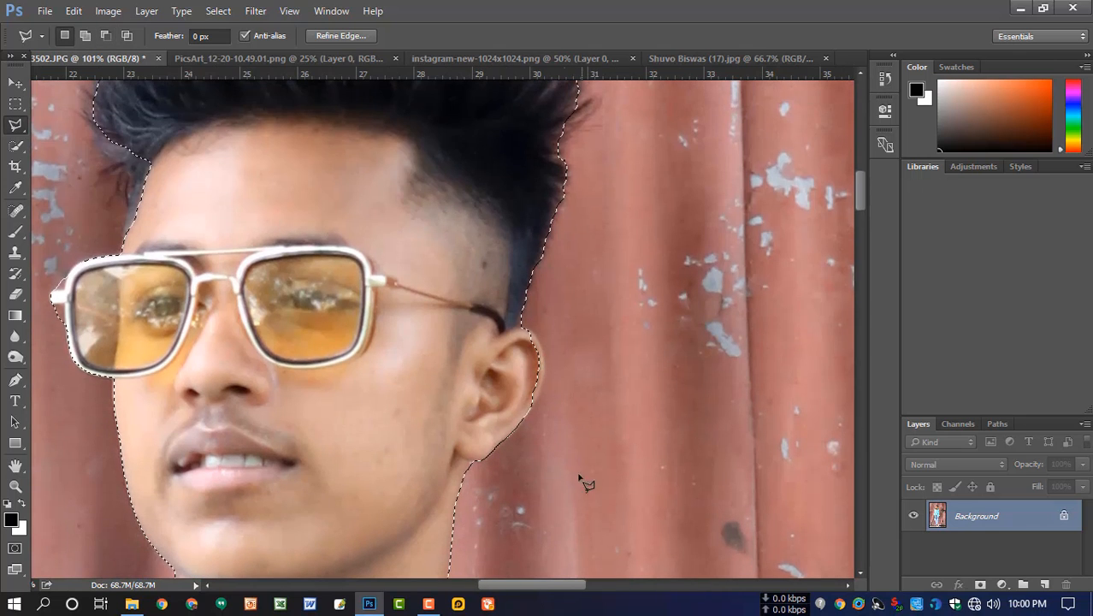
left_click(488, 435, "shift")
left_click(542, 389)
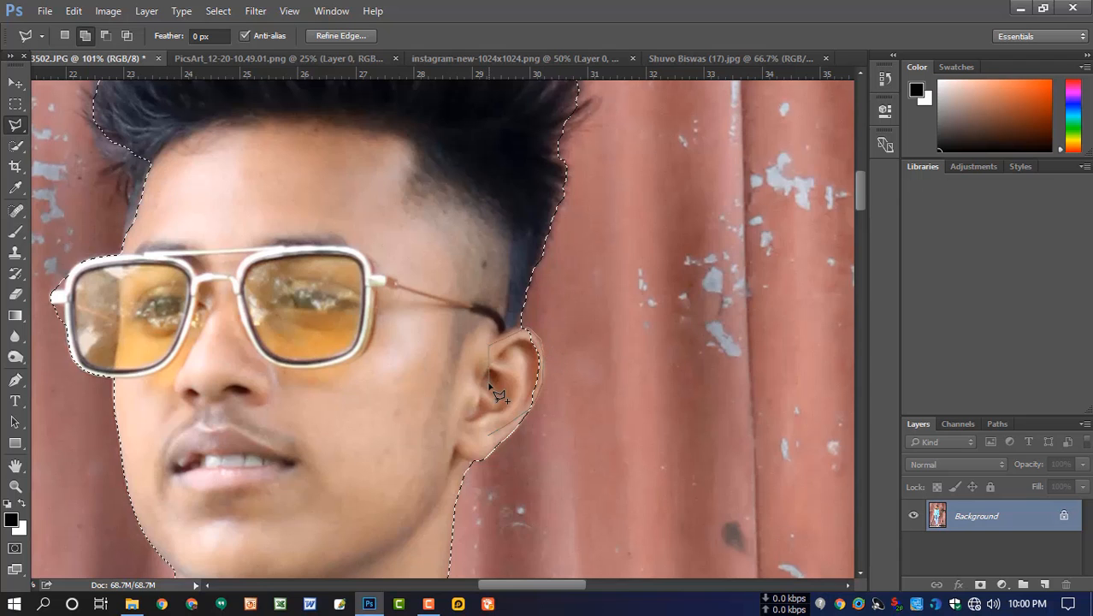
double_click(489, 385)
Add the missed hair edges along the back and top of the head to the selection
left_click_drag(480, 361, 517, 503)
left_click(561, 353, "shift")
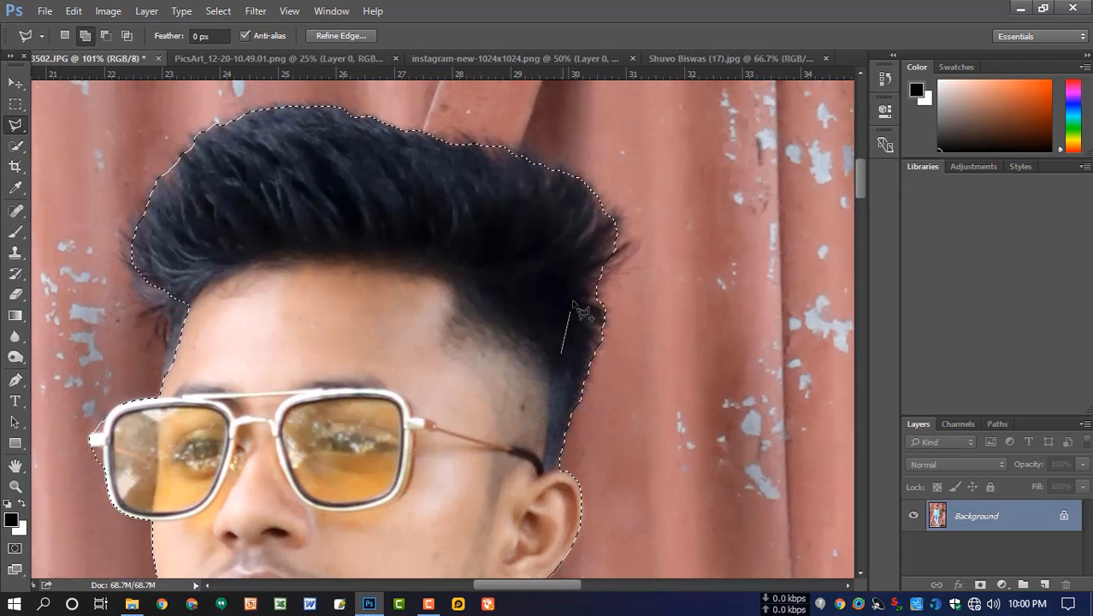
left_click(616, 222)
left_click(579, 193)
left_click(513, 148)
left_click(410, 136)
left_click(276, 185)
left_click(187, 204)
left_click(158, 222)
left_click(229, 265)
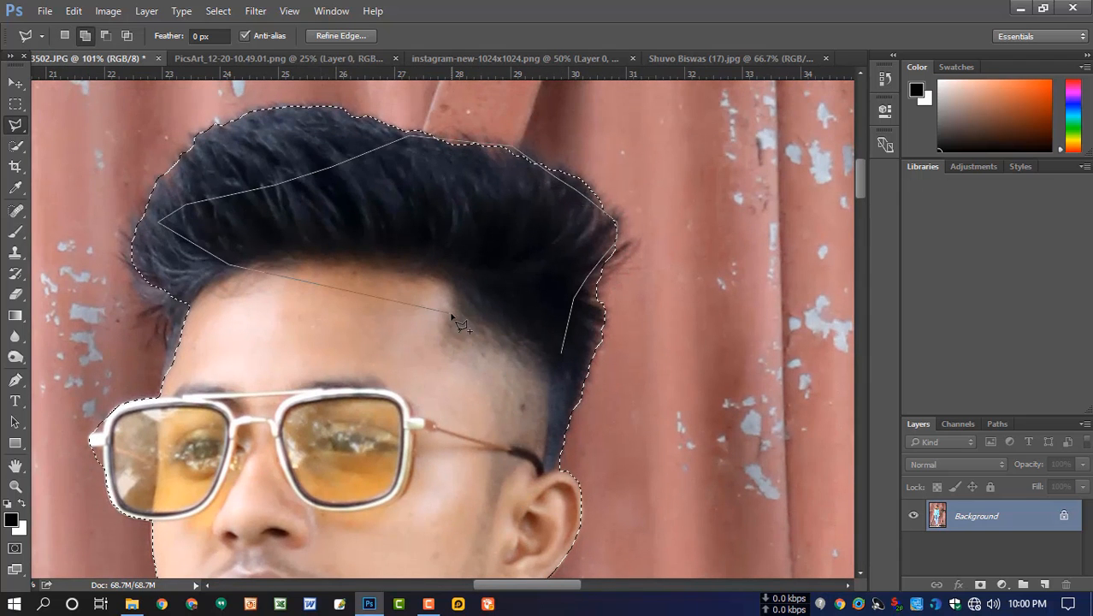
double_click(456, 321)
Add the missed hair and temple edge beside the forehead, above the sunglasses, to the selection
left_click(160, 393, "shift")
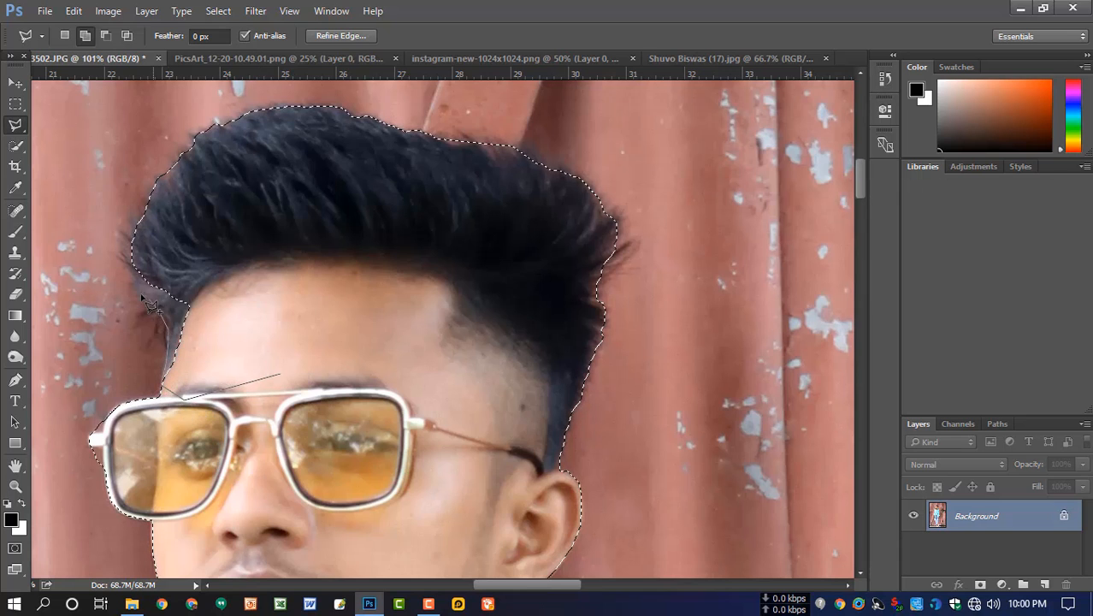
left_click(137, 275)
left_click(187, 228)
left_click(218, 237)
double_click(268, 337)
left_click_drag(268, 337, 355, 192)
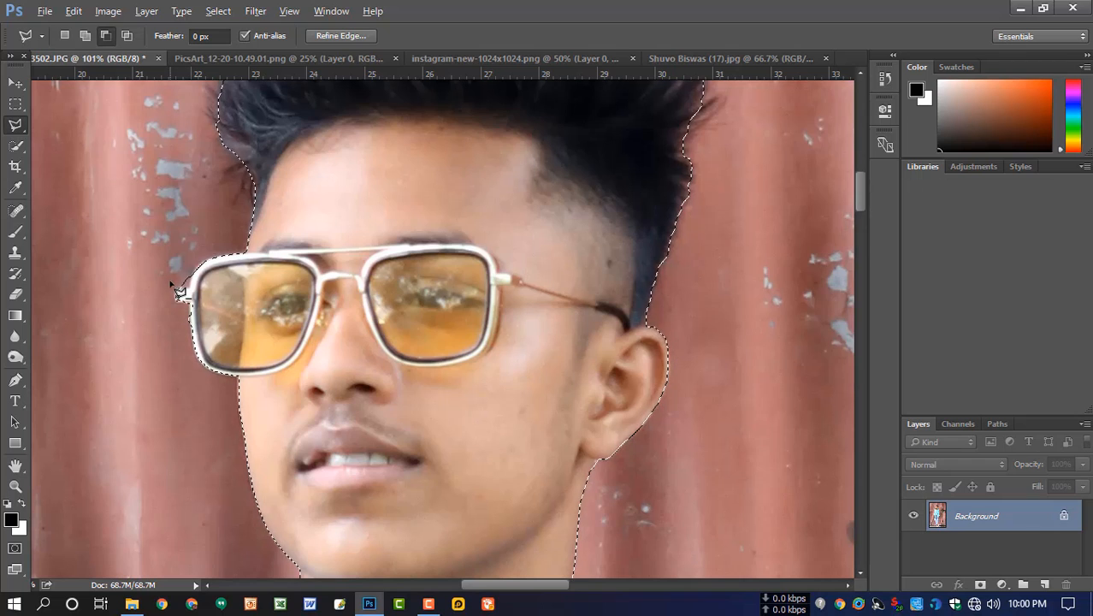
Subtract the background sliver beside the outer hinge of the sunglasses from the selection
left_click(171, 282, "alt")
left_click(187, 285)
double_click(194, 265)
Add the missed cheek edge just below the sunglasses to the selection
left_click(285, 444, "shift")
left_click(257, 436)
left_click(241, 420)
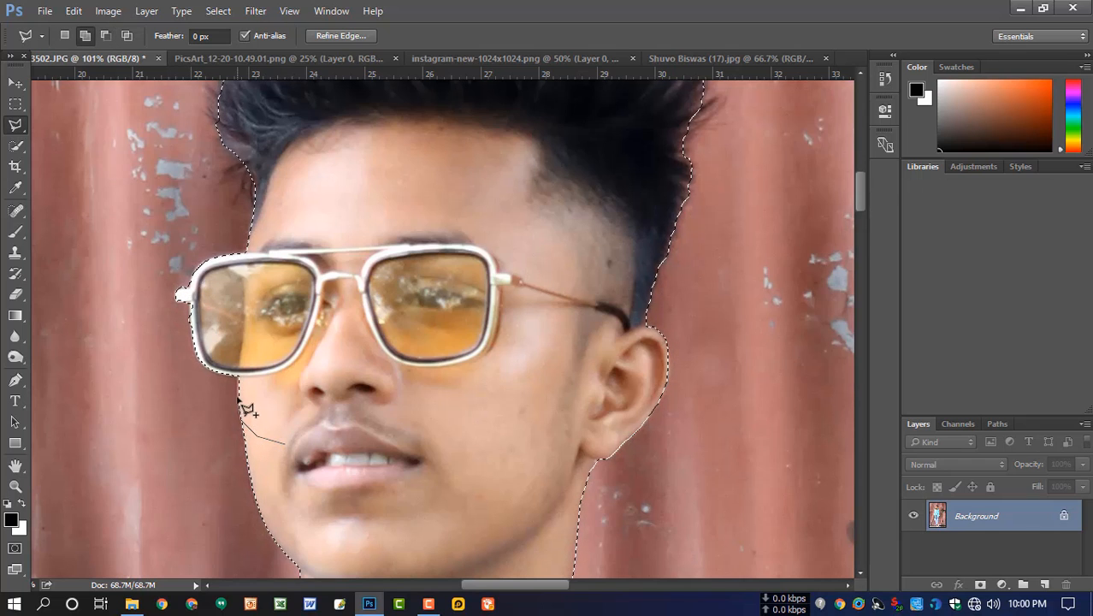
left_click(239, 377)
double_click(288, 366)
Open Refine Edge for the selection and brush along the watch-side sleeve and the gap between that arm and the torso
scroll(359, 417, "down", 3)
left_click_drag(385, 436, 434, 233)
scroll(444, 283, "down", 2)
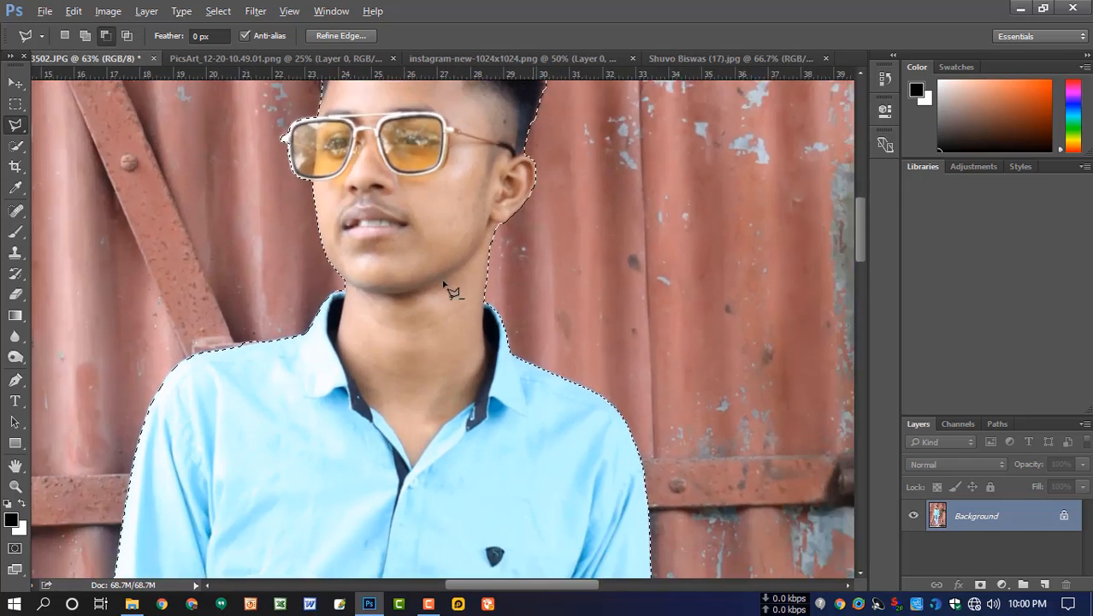
scroll(453, 291, "down", 4)
scroll(454, 393, "down", 2)
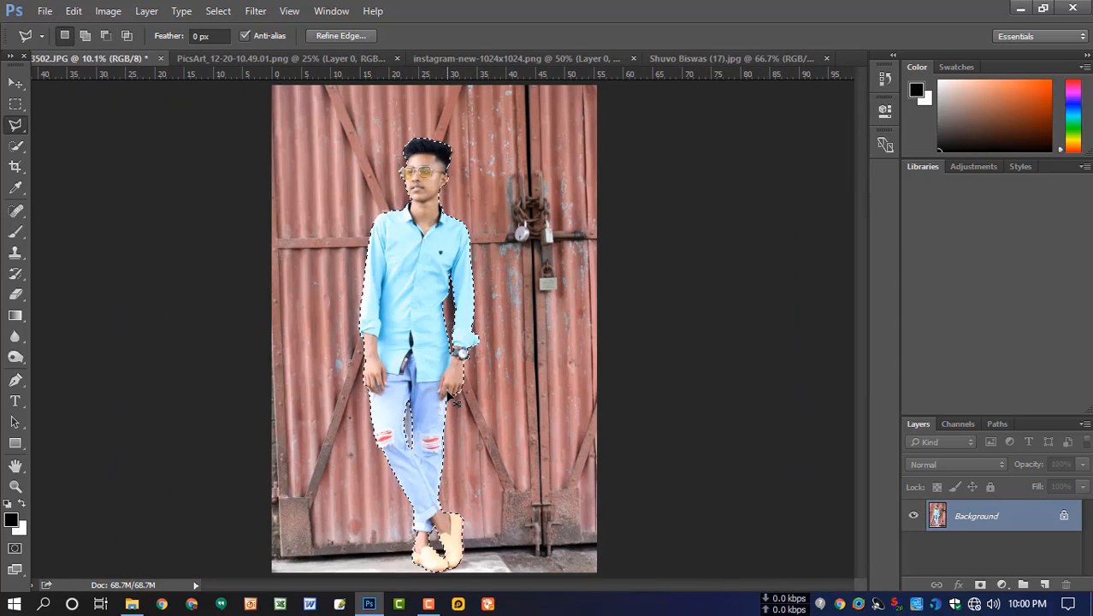
left_click(354, 35)
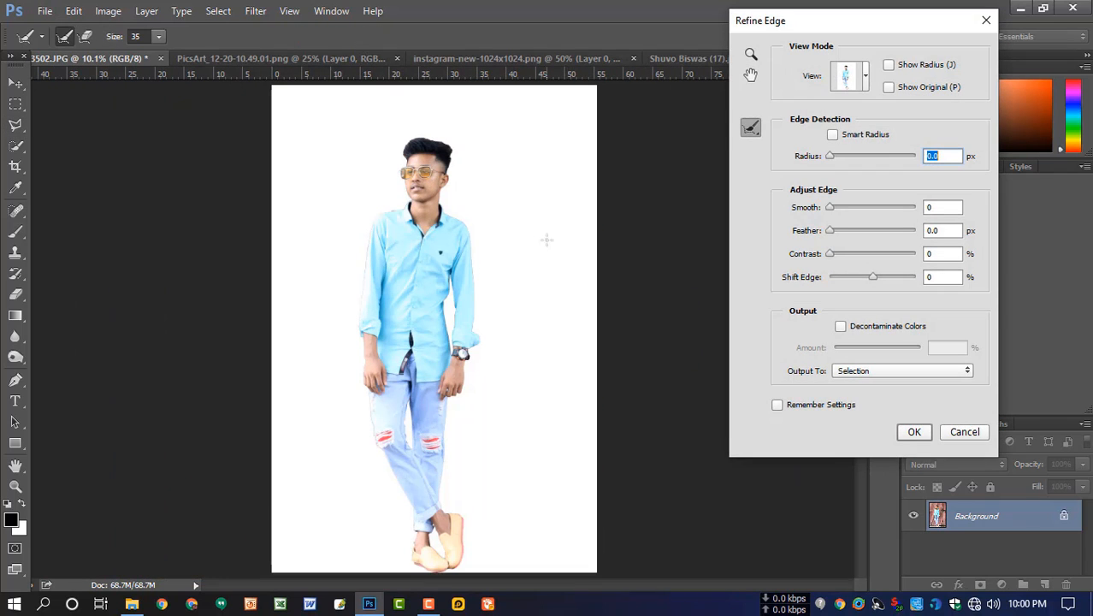
scroll(472, 342, "up", 4)
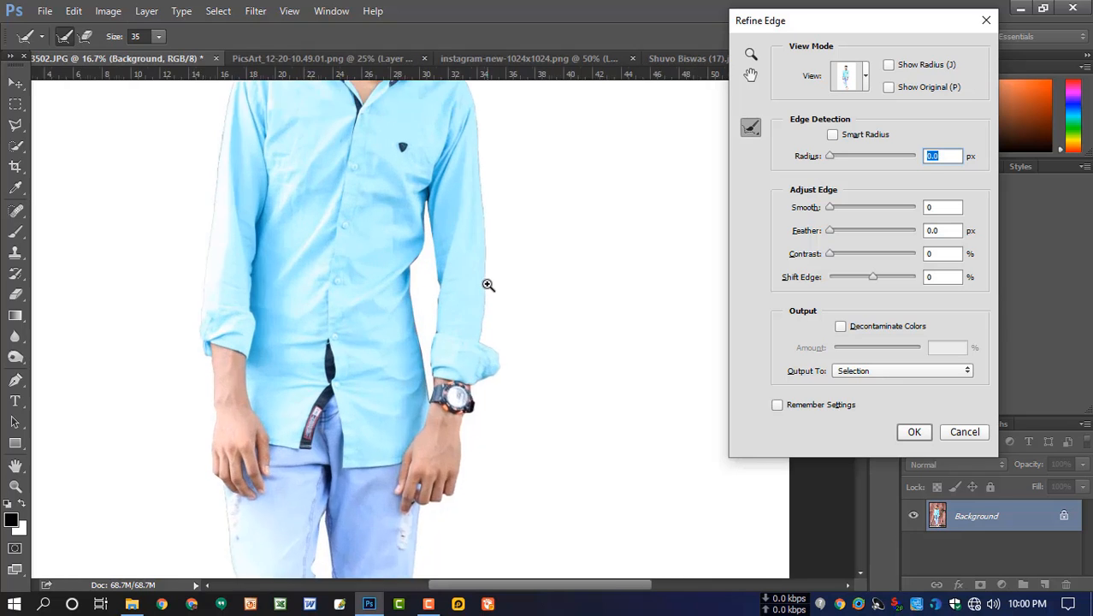
left_click_drag(483, 347, 489, 224)
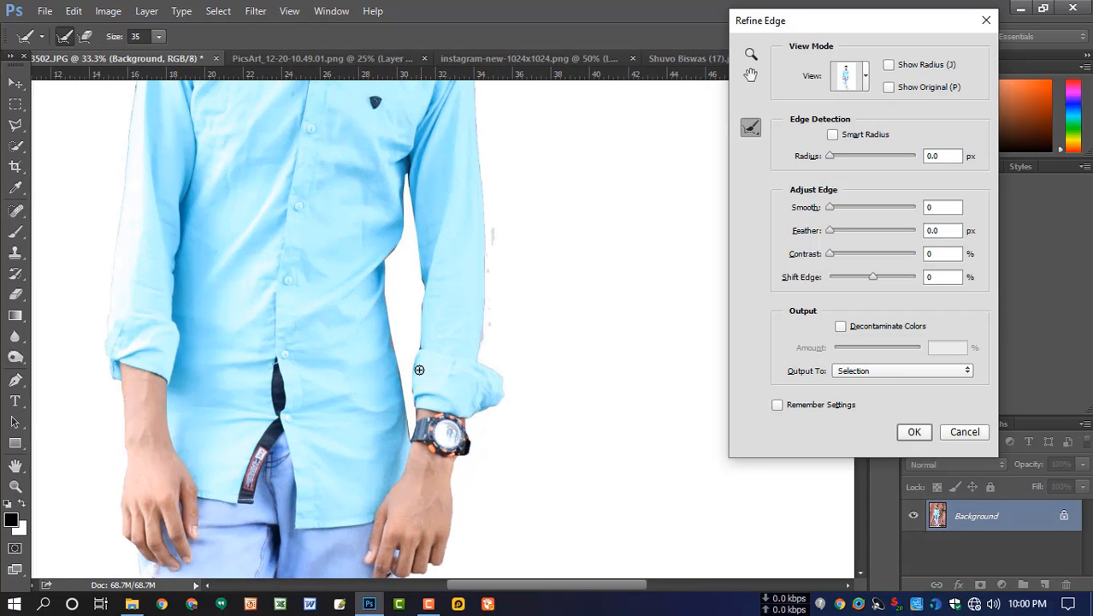
left_click_drag(426, 279, 424, 265)
left_click_drag(388, 353, 395, 317)
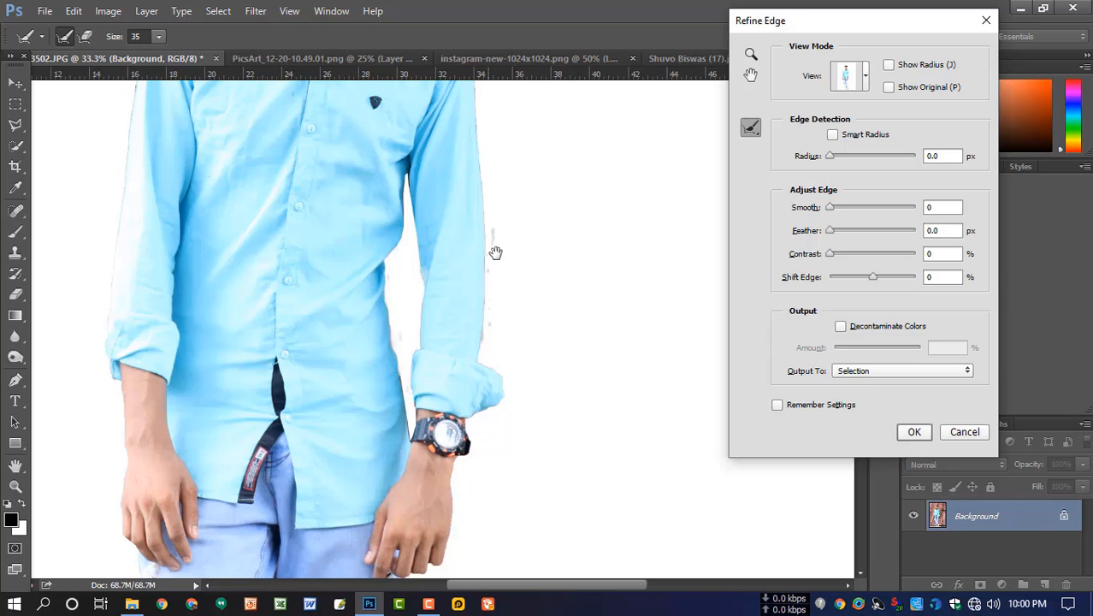
Refine the ear-side shoulder and collar edges, then the neck and ear edges with the brush size reduced to 20
mouse_move(495, 251)
left_mouse_down()
mouse_move(493, 358)
mouse_move(467, 167)
mouse_move(508, 313)
mouse_move(493, 338)
left_mouse_up()
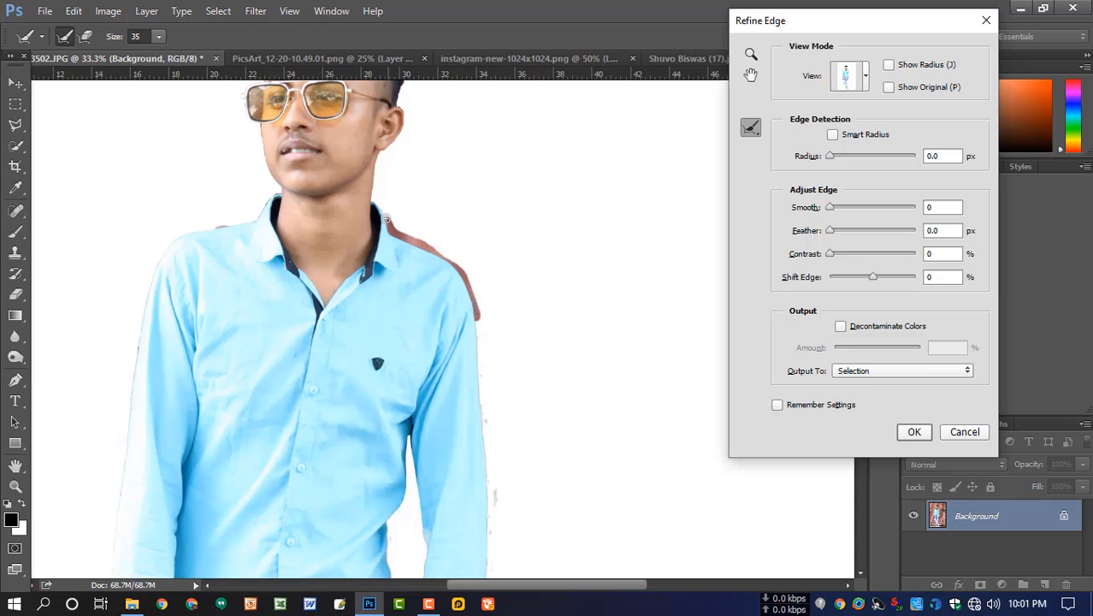
left_click_drag(386, 218, 382, 211)
left_click(370, 242, "ctrl")
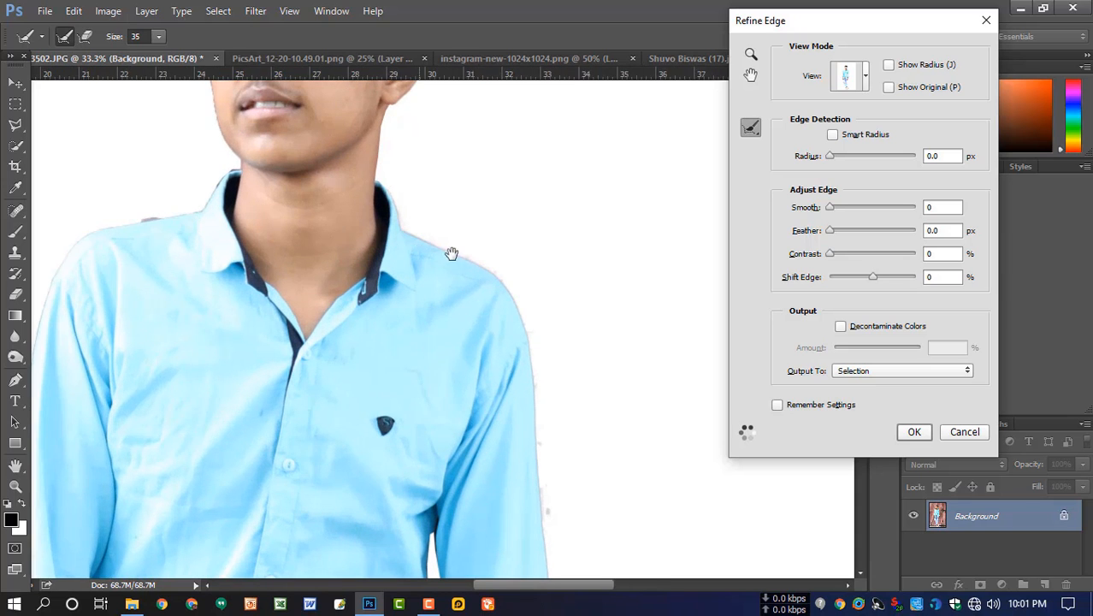
left_click_drag(451, 253, 473, 415)
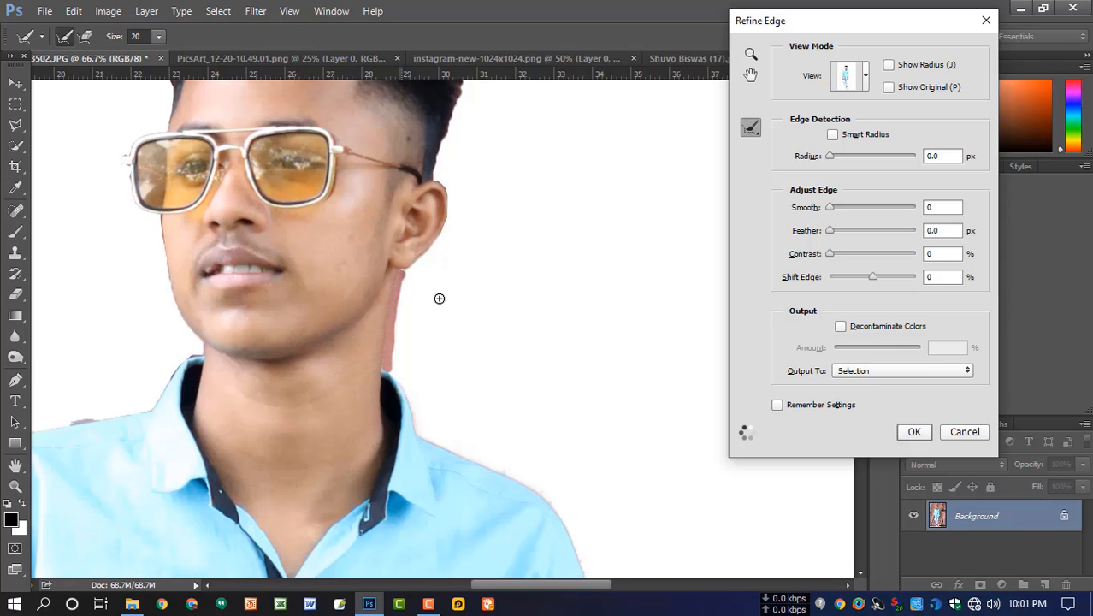
left_click_drag(488, 257, 490, 339)
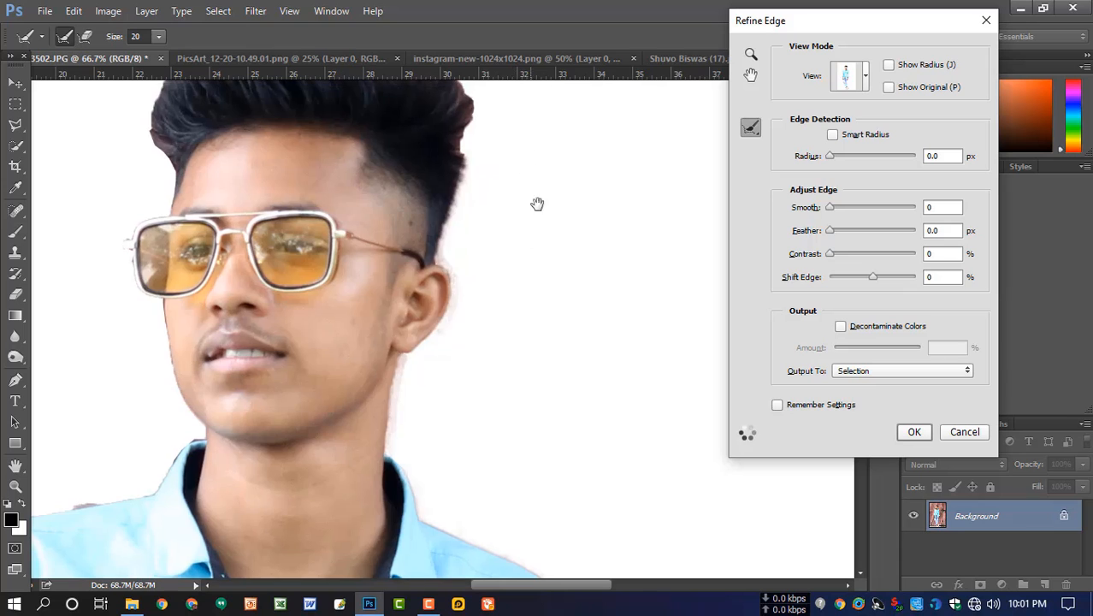
Brush the Refine Radius over the hair outline along the back and top of the head at size 20
left_click_drag(539, 205, 482, 323)
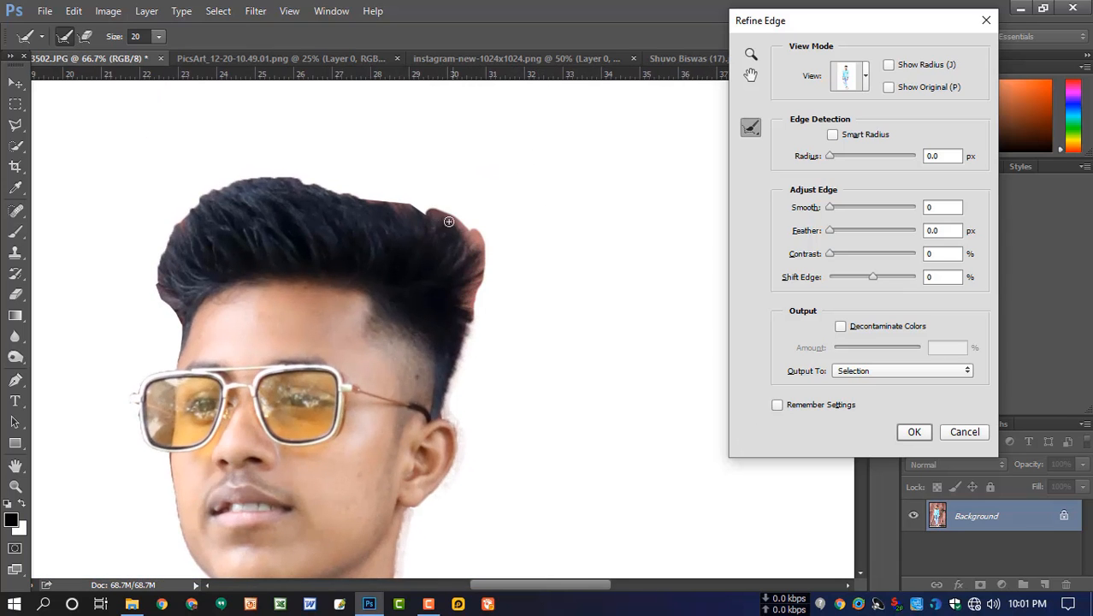
left_click_drag(449, 221, 350, 199)
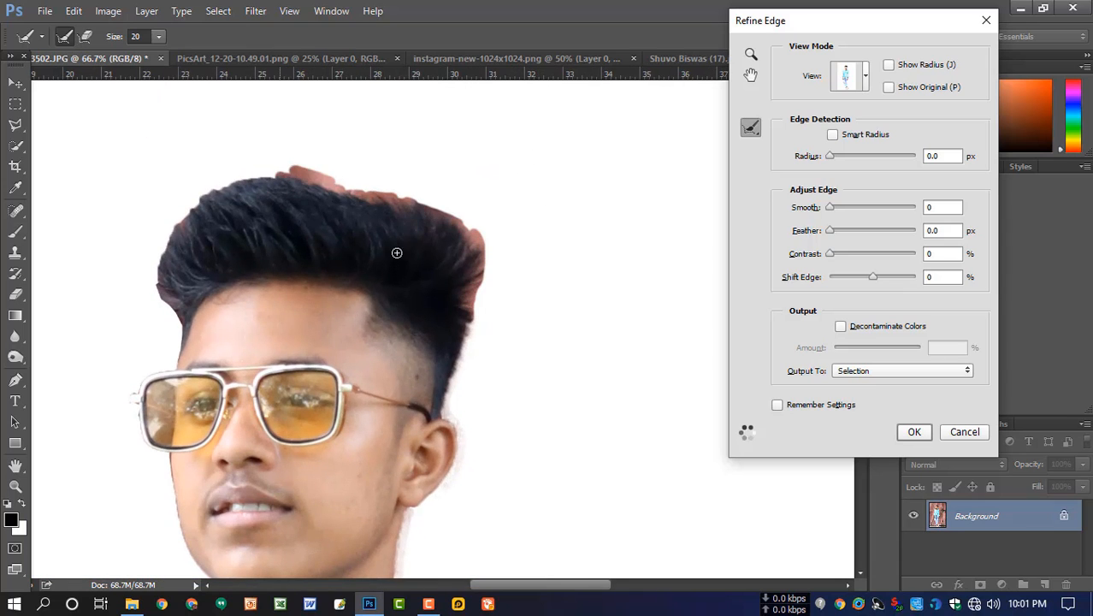
left_click_drag(396, 253, 500, 263)
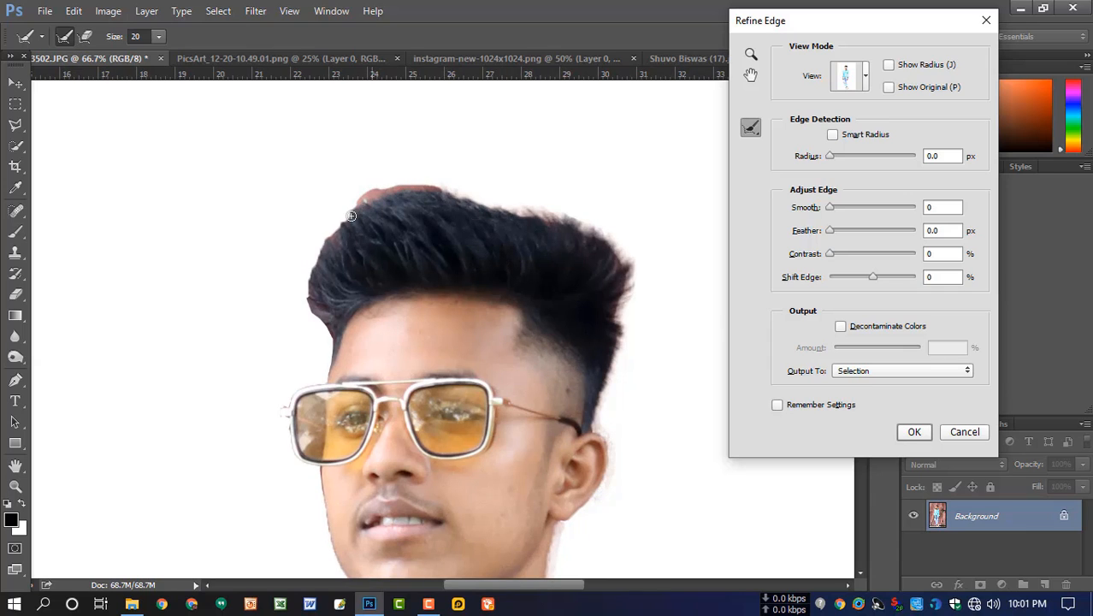
Refine the front hairline, temple and cheek edges, continuing down over the adjoining collar and shoulder
left_click_drag(390, 376, 383, 287)
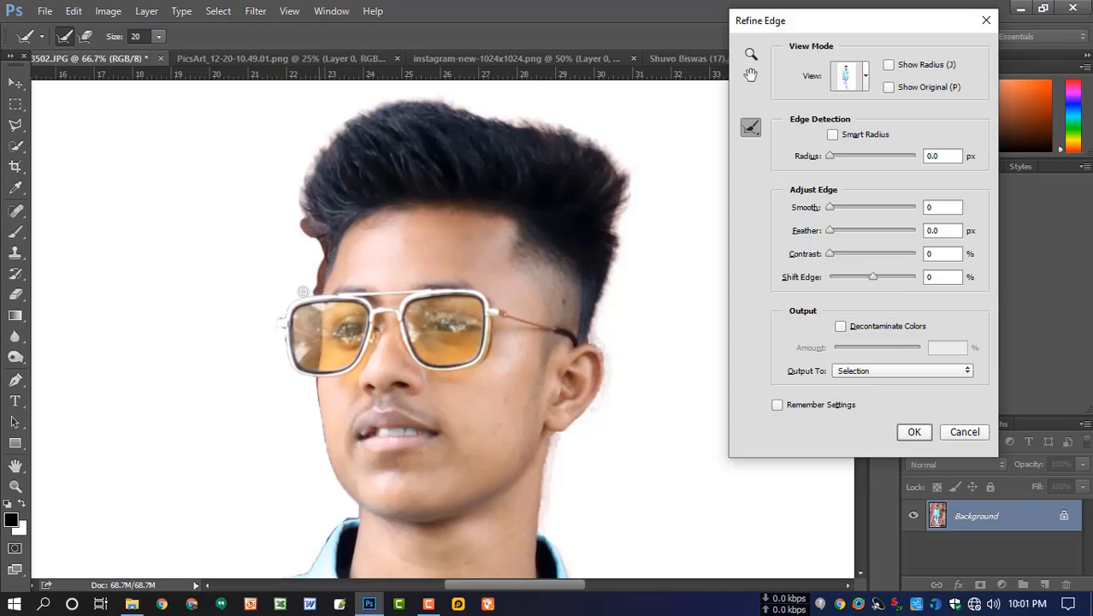
mouse_move(337, 363)
left_mouse_down()
mouse_move(351, 298)
mouse_move(297, 271)
left_mouse_up()
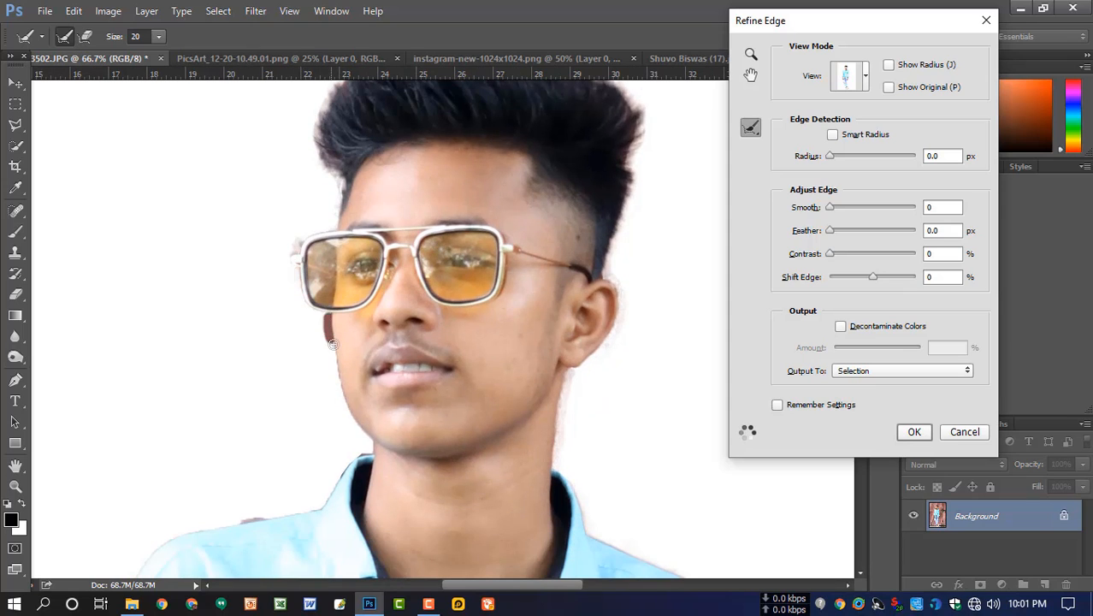
scroll(415, 471, "down", 3)
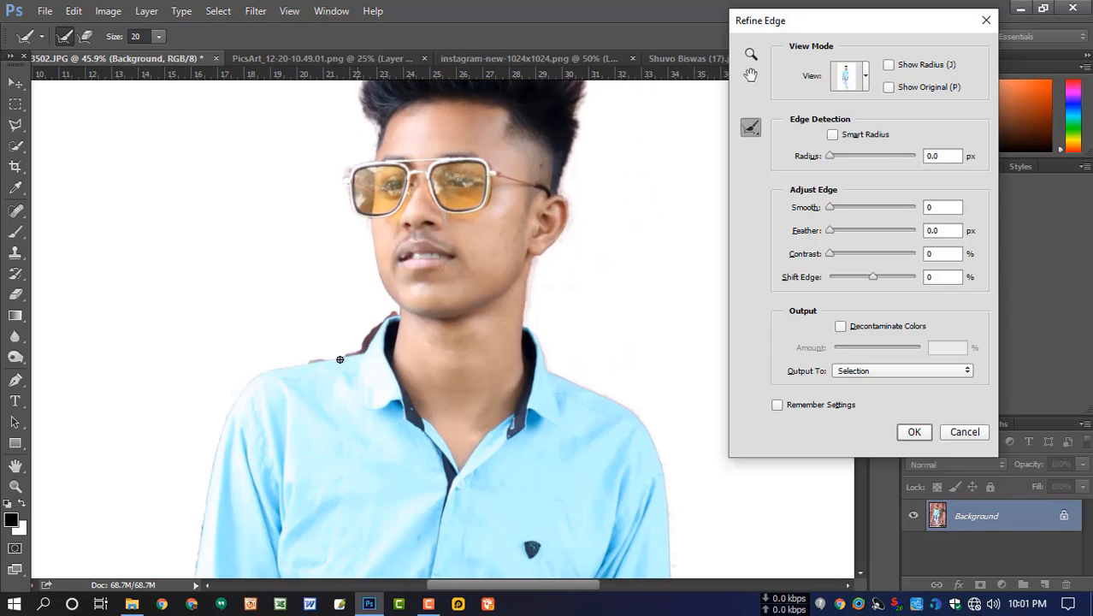
left_click_drag(298, 384, 348, 200)
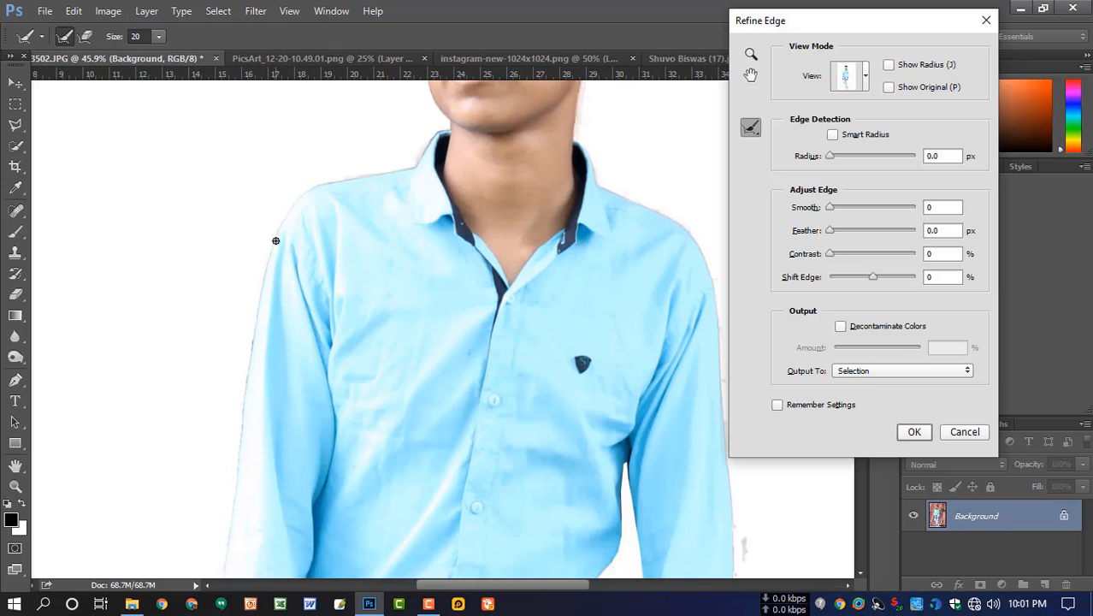
Refine the outer sleeve, cuff and hand edges of the arm without the watch, enlarging the brush to 30
mouse_move(301, 476)
left_mouse_down()
mouse_move(261, 214)
mouse_move(240, 275)
mouse_move(236, 429)
mouse_move(297, 194)
left_mouse_up()
key("bracketright")
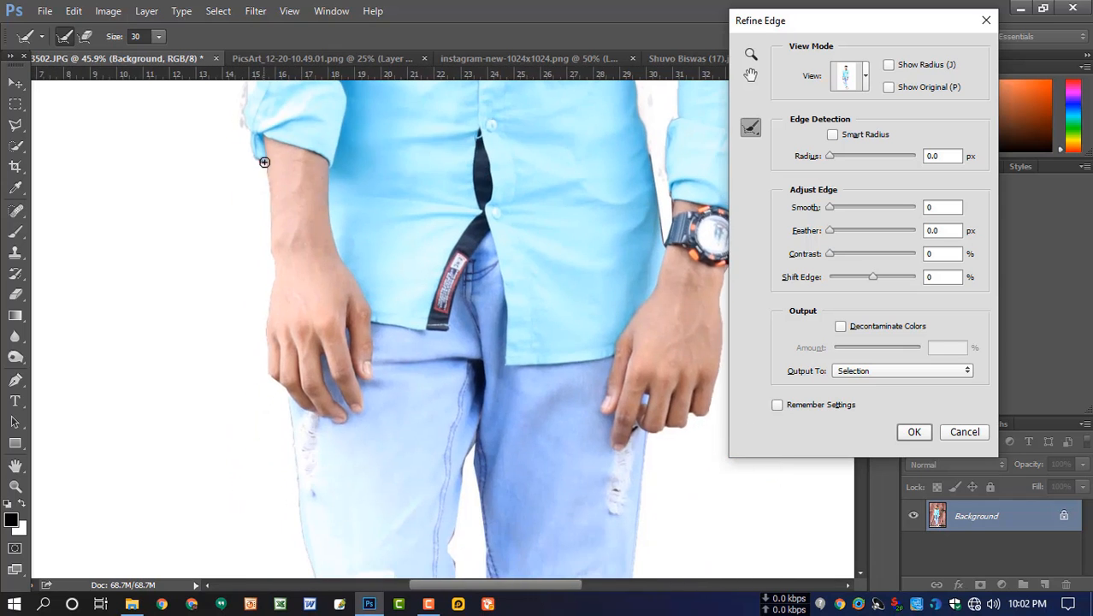
left_click_drag(264, 160, 274, 295)
scroll(312, 374, "down", 5)
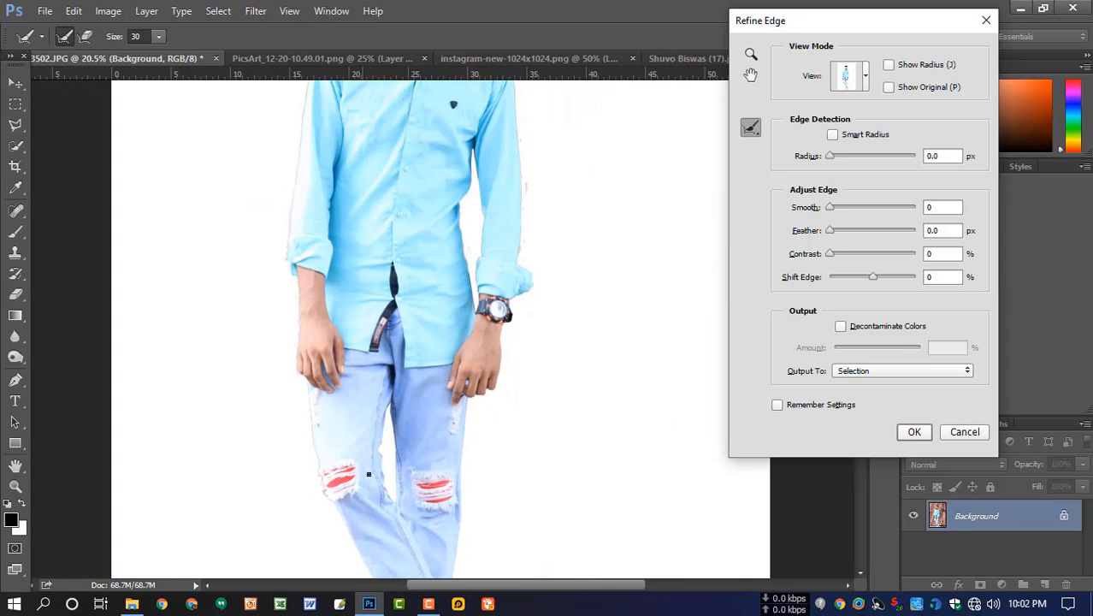
Refine the edges of the jeans and shoes with the brush size raised to 70
mouse_move(332, 455)
left_mouse_down()
mouse_move(311, 304)
mouse_move(318, 374)
mouse_move(375, 392)
mouse_move(373, 408)
left_mouse_up()
scroll(371, 333, "down", 3)
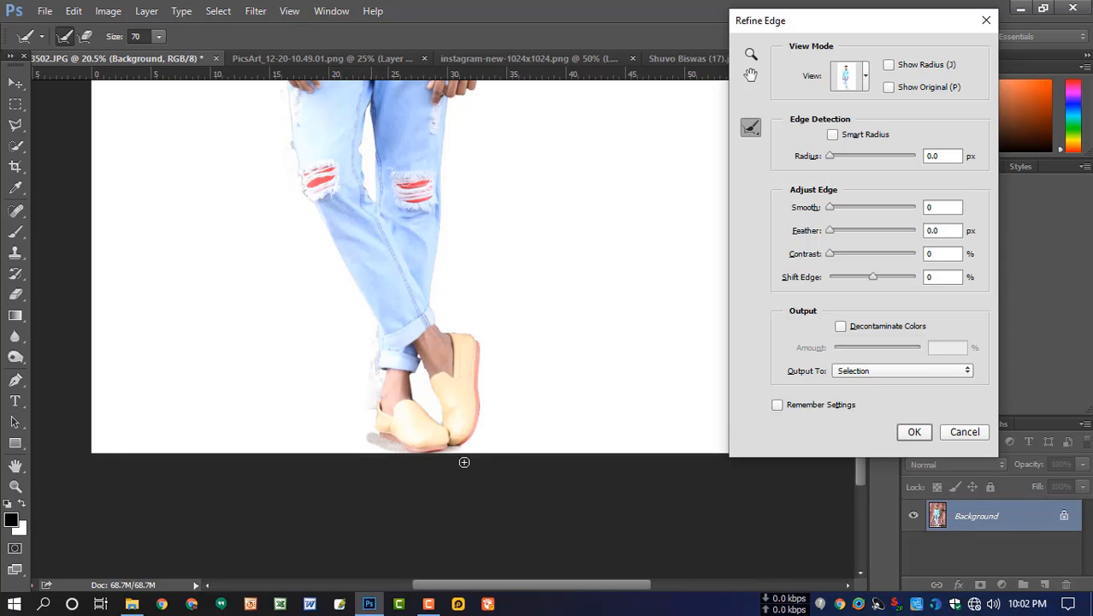
left_click_drag(464, 462, 484, 383)
Set the edge Feather to 2.8 px and output the refined selection to a new layer
scroll(483, 208, "up", 6)
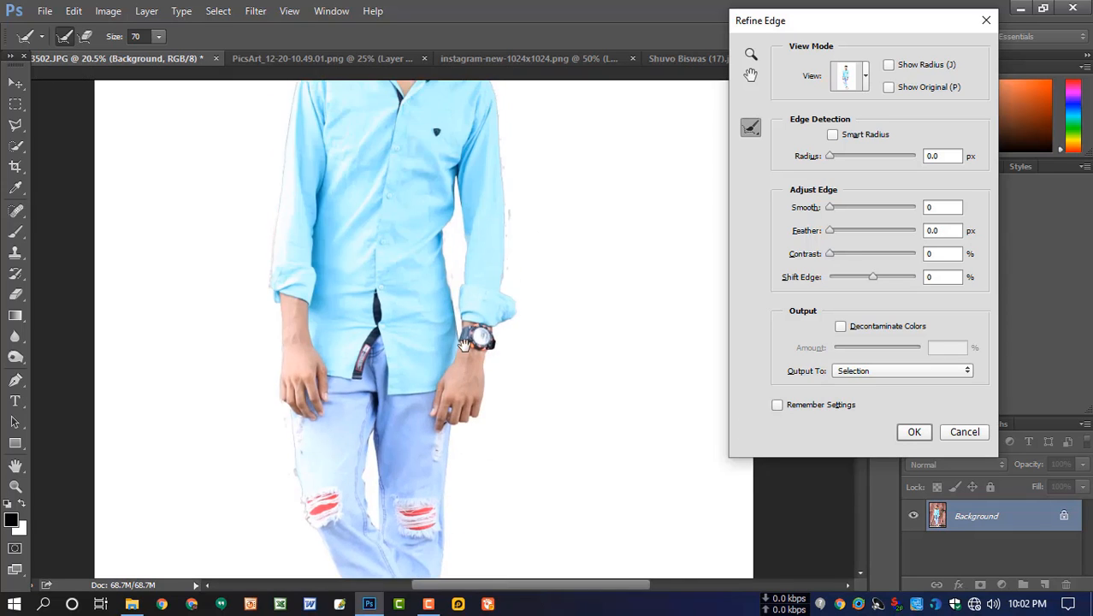
scroll(462, 224, "down", 7)
scroll(441, 238, "up", 2)
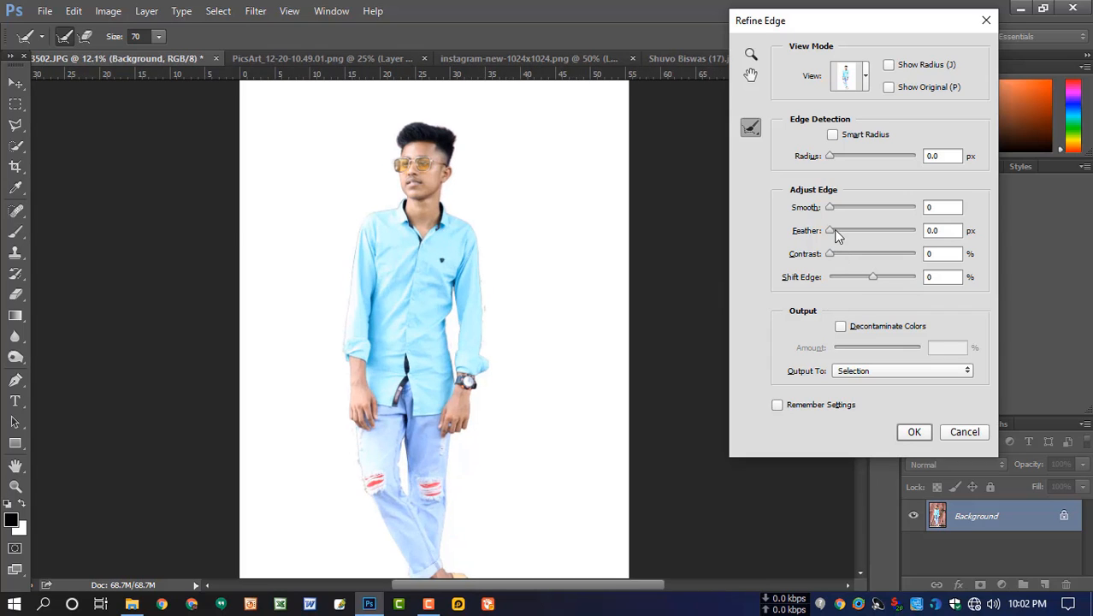
left_click(897, 375)
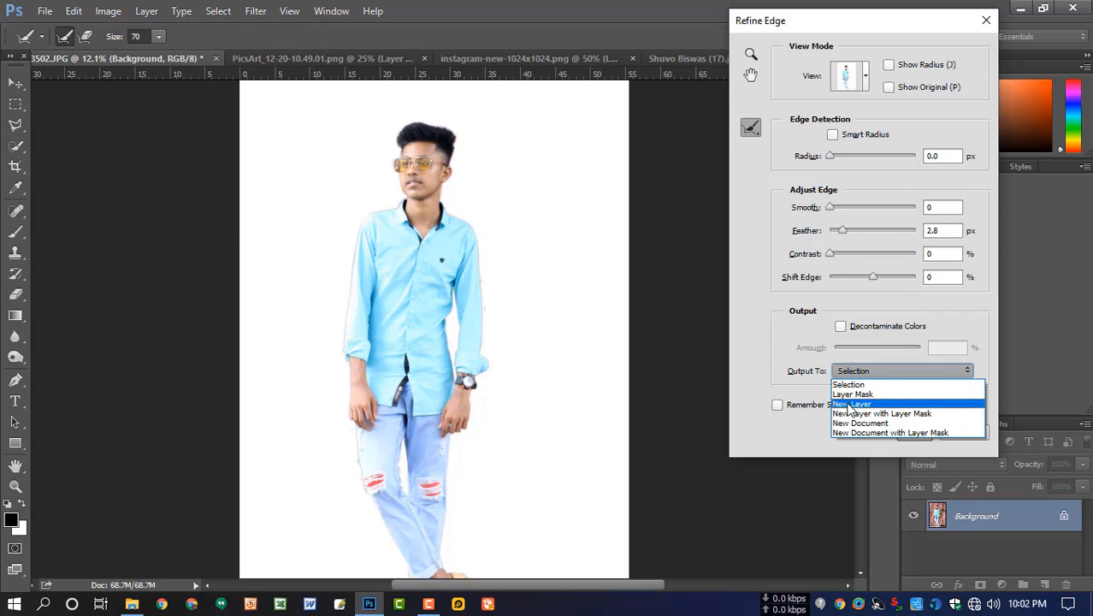
left_click(872, 405)
left_click(911, 430)
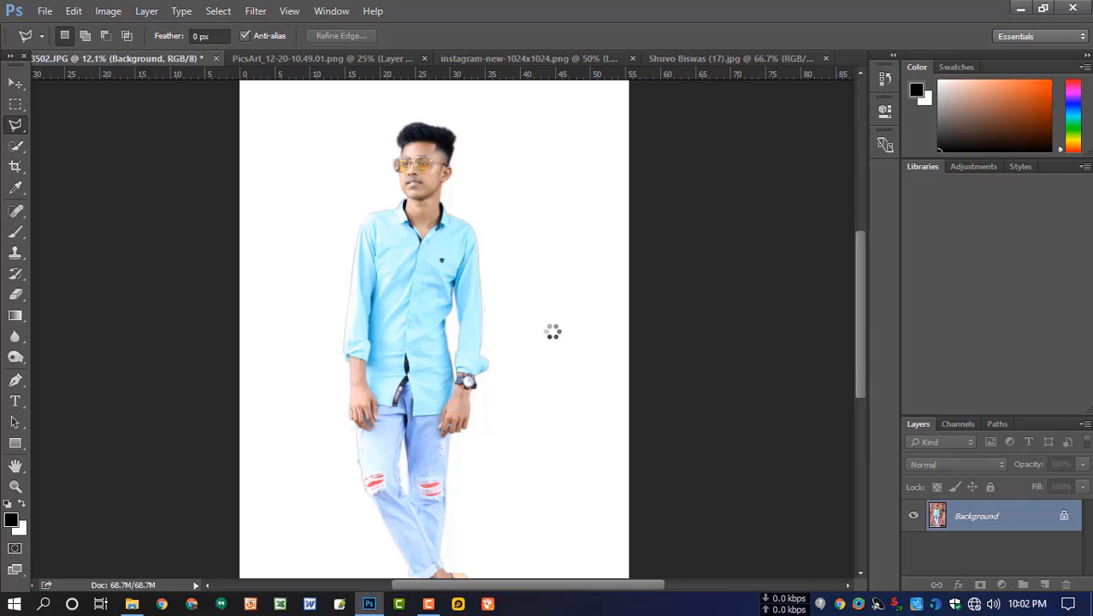
scroll(478, 291, "down", 4)
scroll(444, 275, "up", 1)
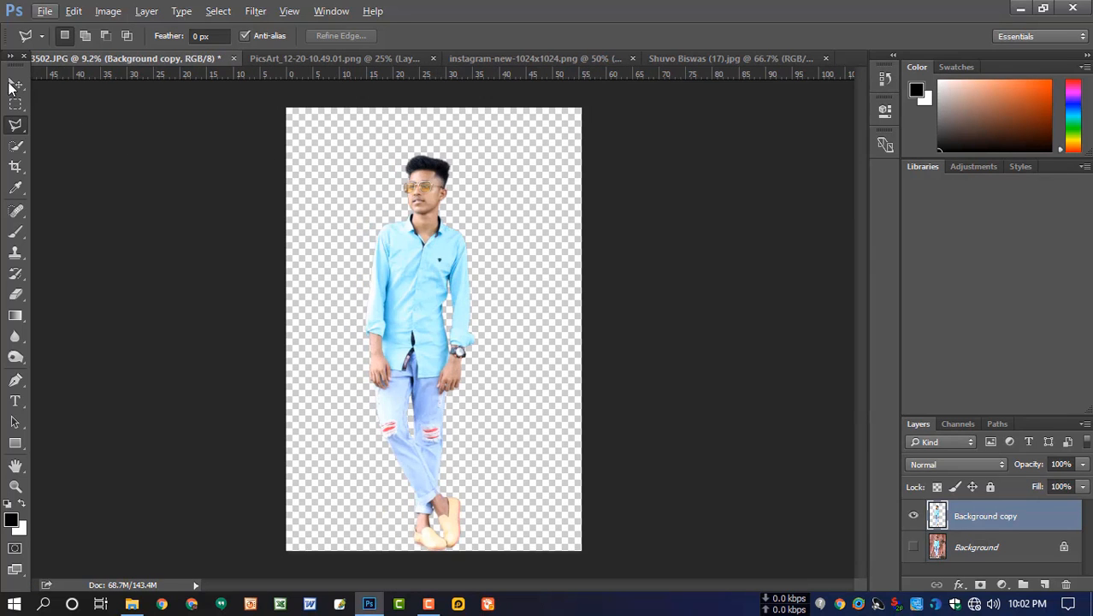
Open the cutout in the Camera Raw filter and set Highlights +13, Whites -12, Blacks +3, Clarity +30, Vibrance +29 and Saturation +10
left_click(15, 84)
left_click(255, 10)
key("Escape")
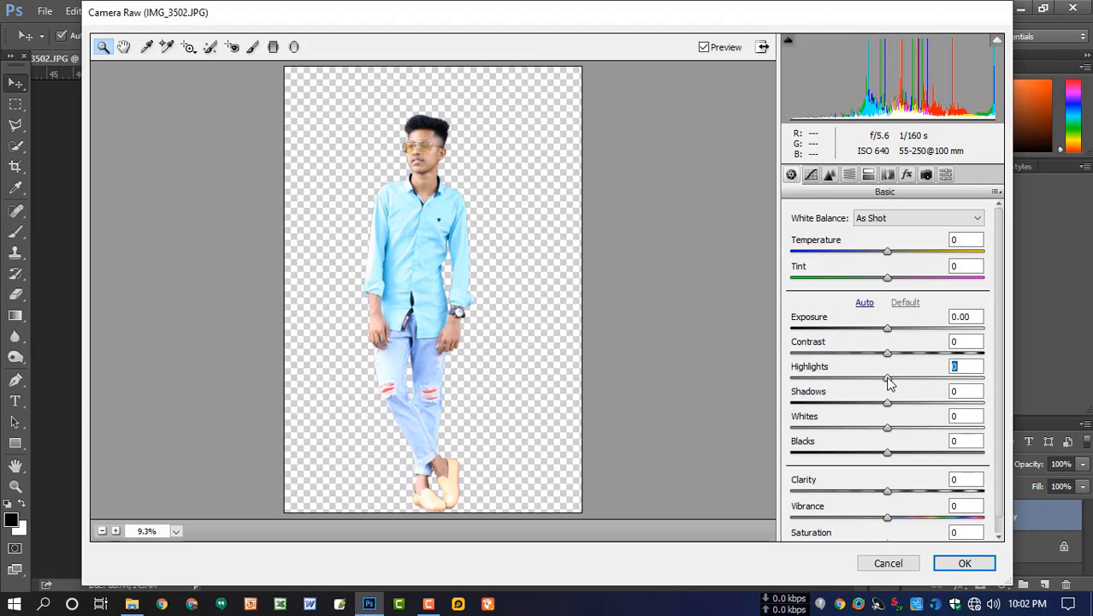
left_click_drag(887, 378, 897, 528)
scroll(897, 452, "down", 1)
left_click_drag(872, 414, 889, 389)
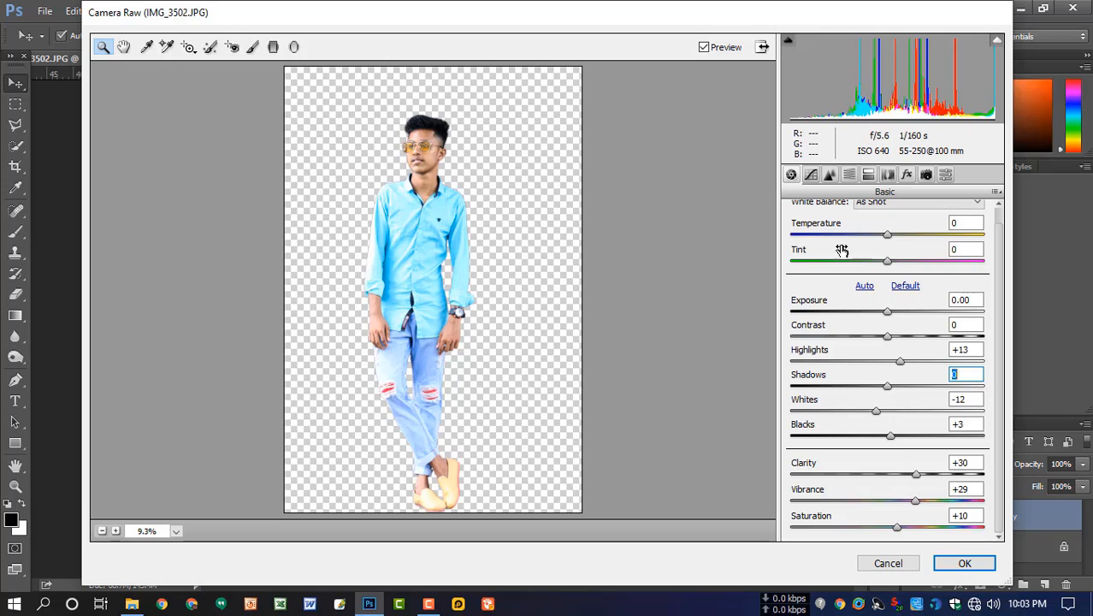
Adjust the parametric tone curve to Highlights +12, Lights -3, Darks +11 and Shadows -8
left_click(810, 174)
left_click_drag(888, 469, 881, 527)
scroll(896, 533, "down", 1)
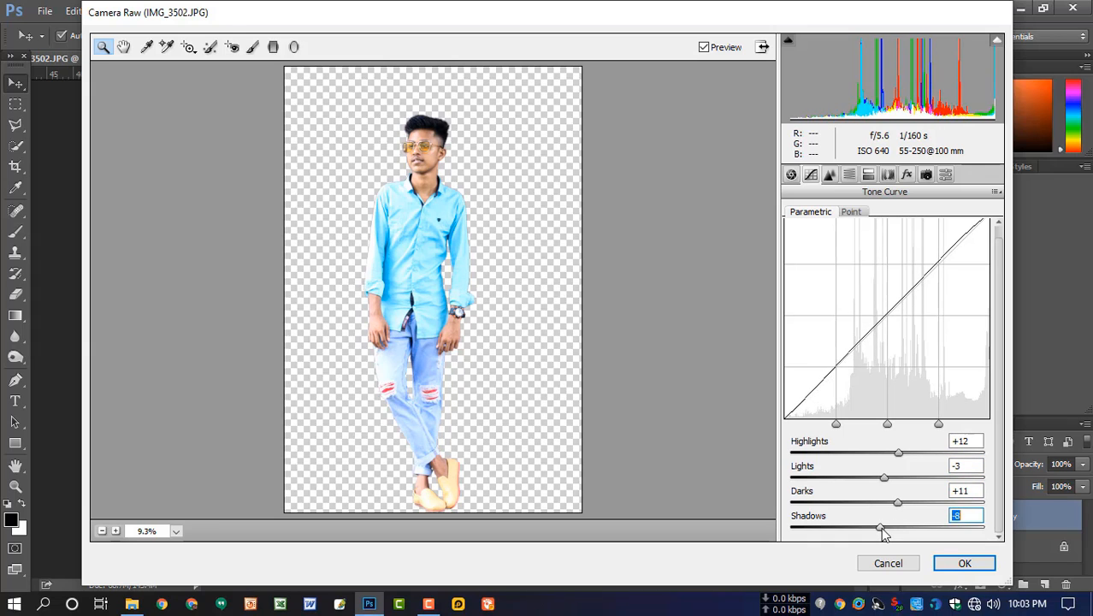
Set the HSL saturation of Aquas to +89, Greens to +3, Yellows to +51 and Blues to +100
left_click(851, 176)
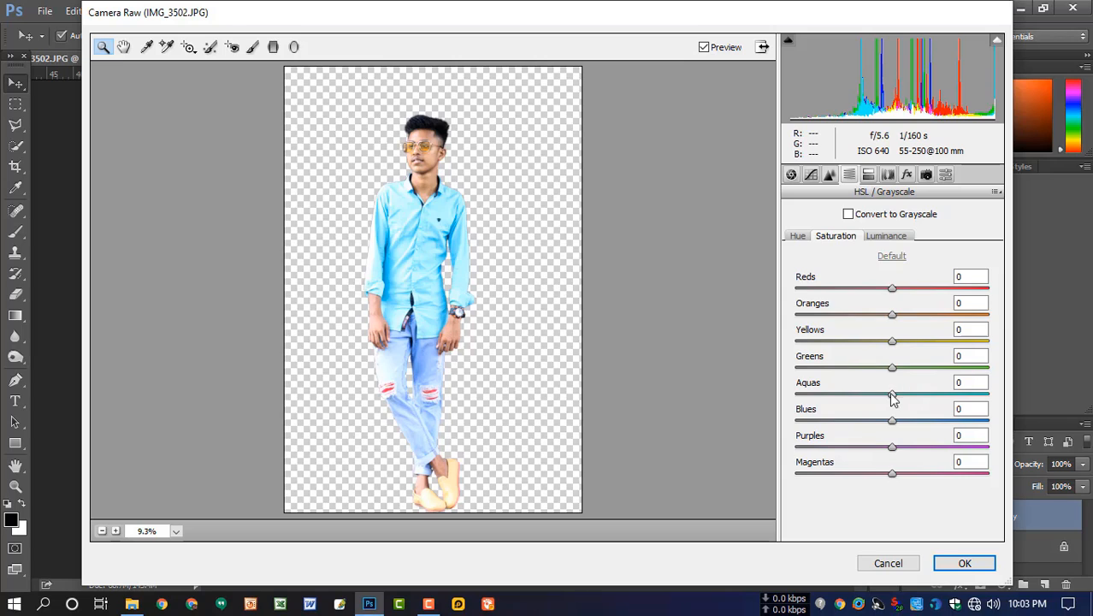
left_click_drag(892, 393, 976, 390)
left_click_drag(891, 367, 834, 367)
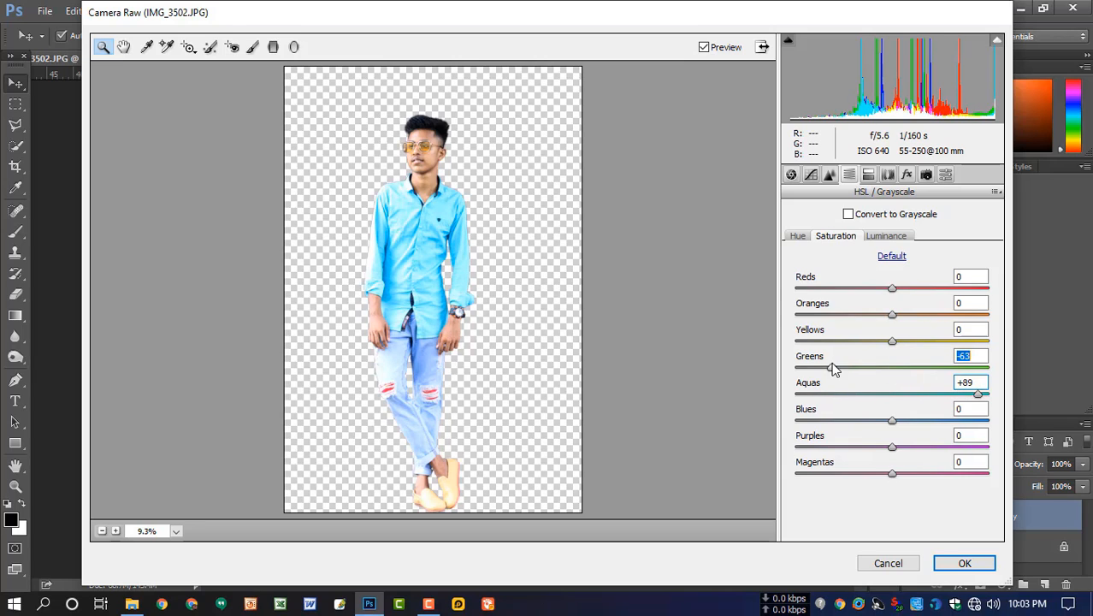
left_click_drag(932, 368, 894, 368)
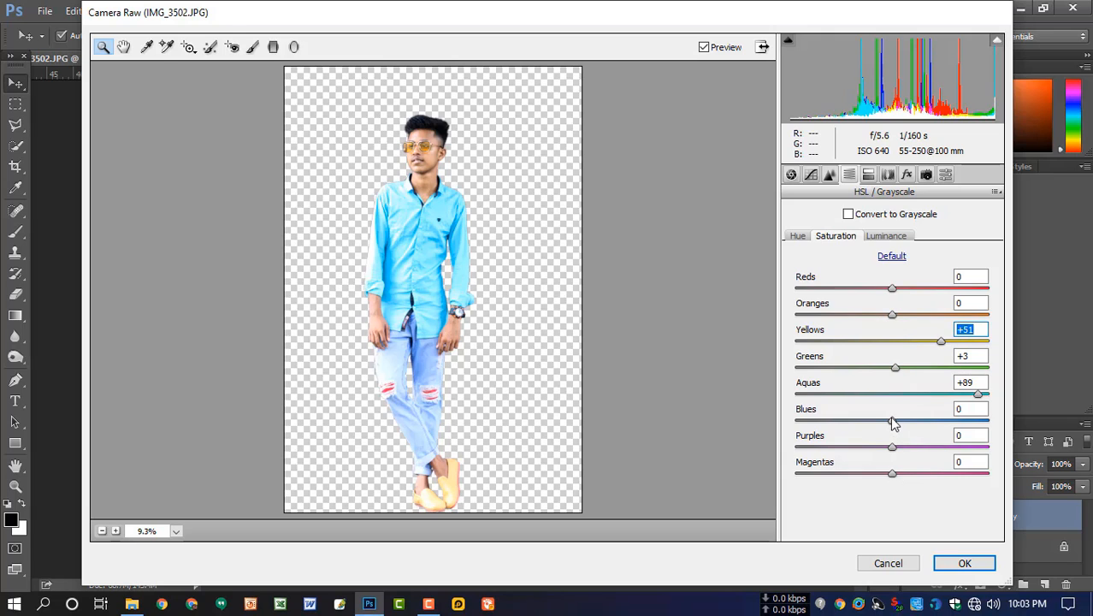
left_click_drag(892, 420, 1018, 427)
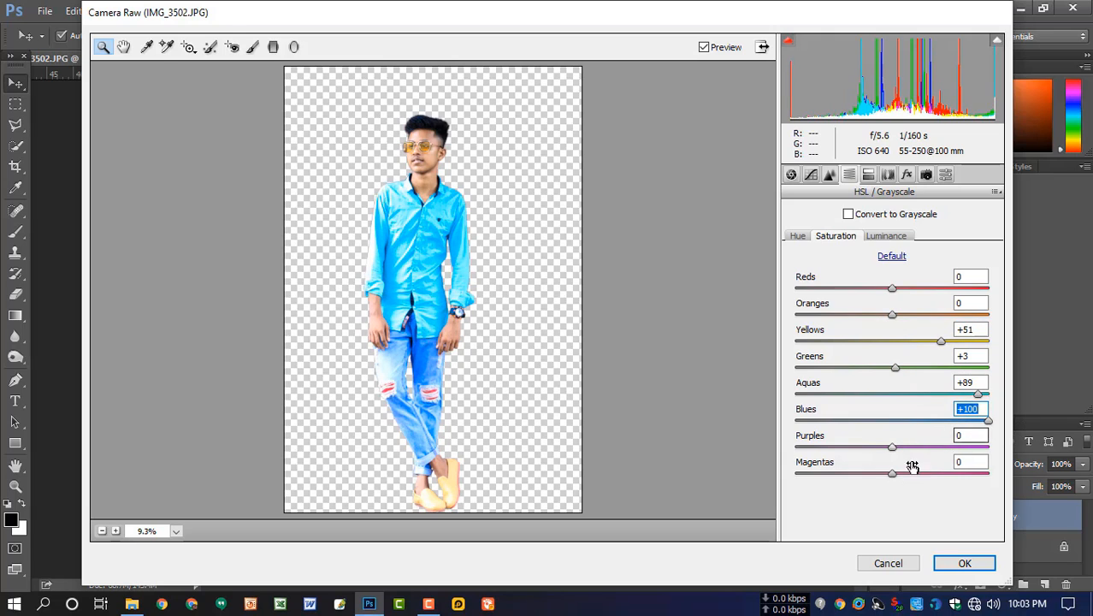
Set Purples saturation to +44, and set the hue of Greens to +33, Aquas to +58, Blues to +8 and Purples to -18
left_click_drag(904, 448, 916, 443)
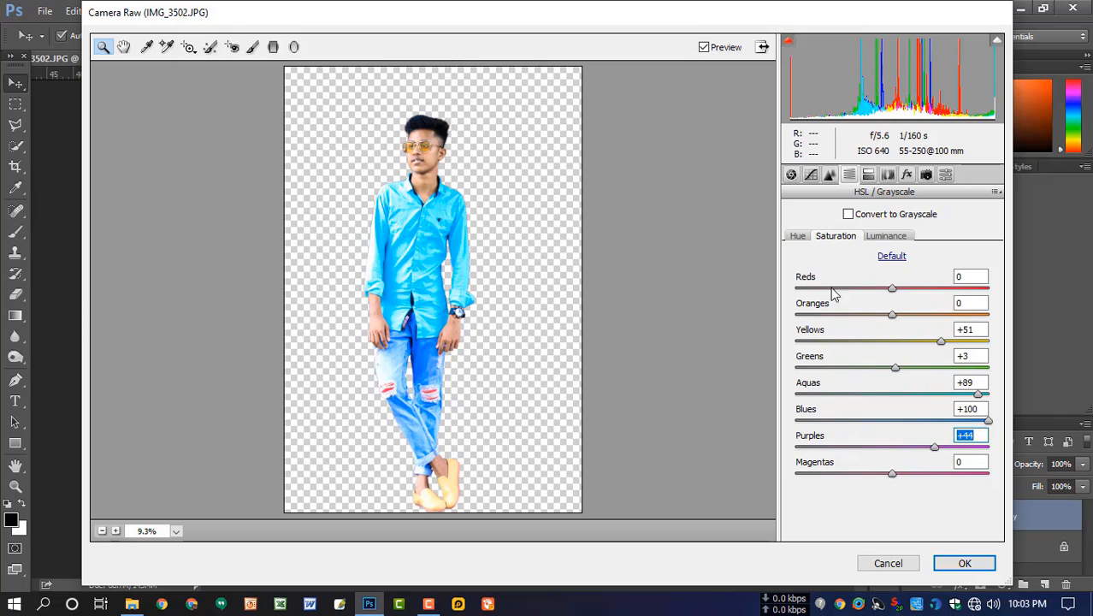
left_click(797, 236)
left_click_drag(893, 369, 947, 393)
left_click_drag(898, 430, 876, 450)
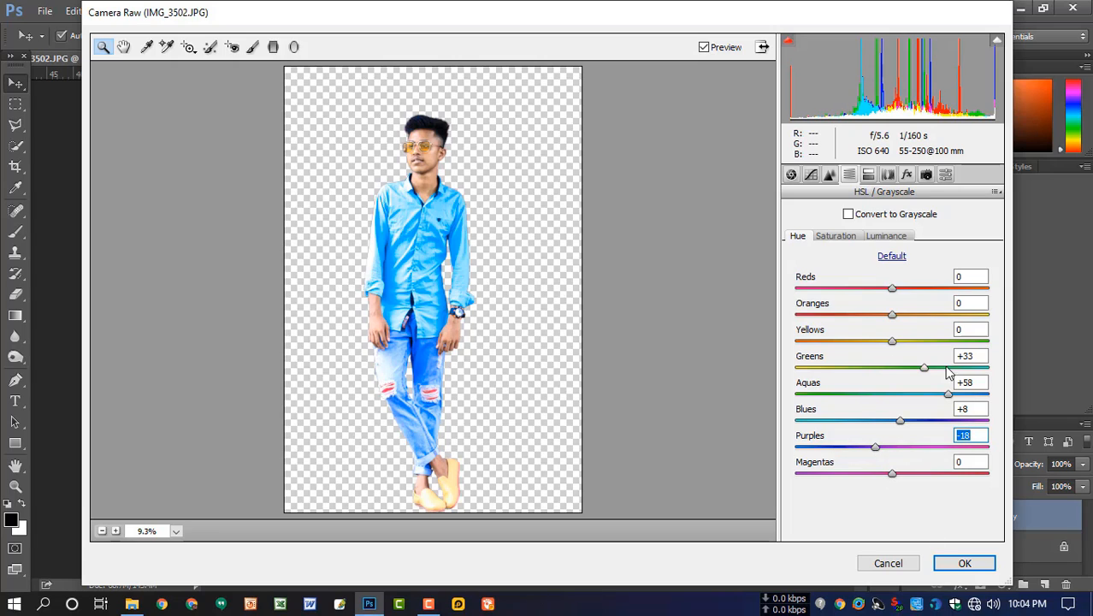
Set the HSL luminance of Aquas to -29 and apply the Camera Raw adjustments to the cutout
left_click(889, 237)
left_click_drag(892, 395, 866, 397)
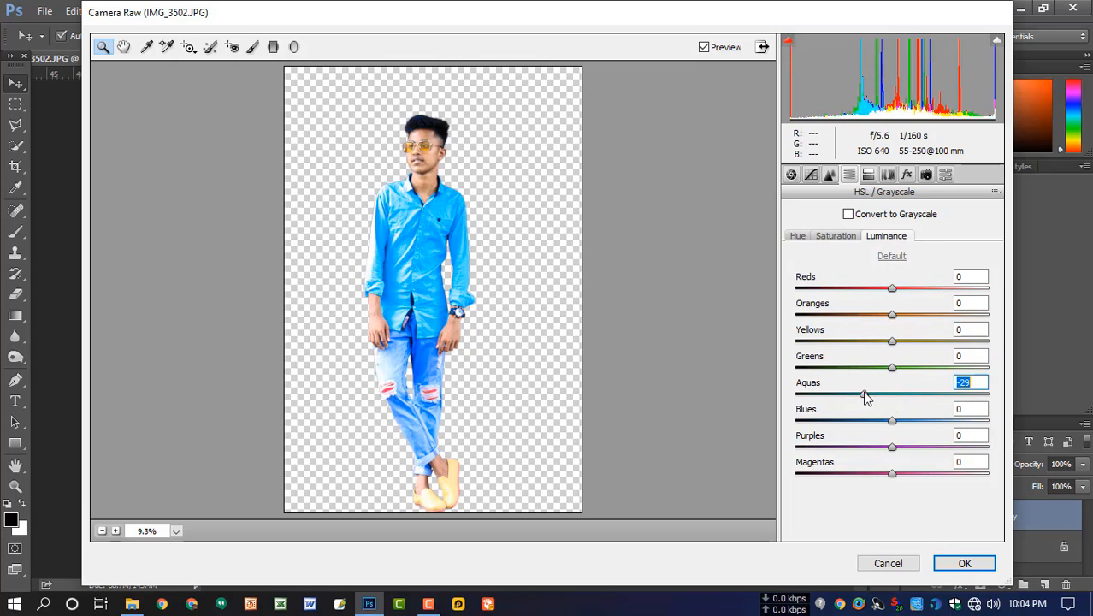
left_click(964, 562)
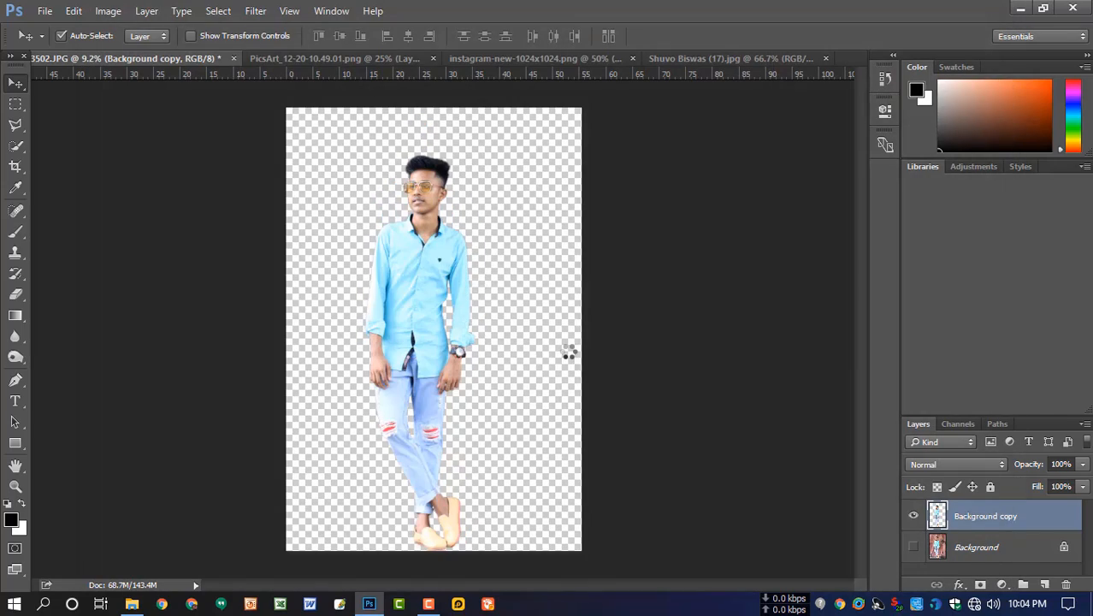
Delete the hidden original Background layer and duplicate the cutout layer
scroll(445, 218, "up", 5)
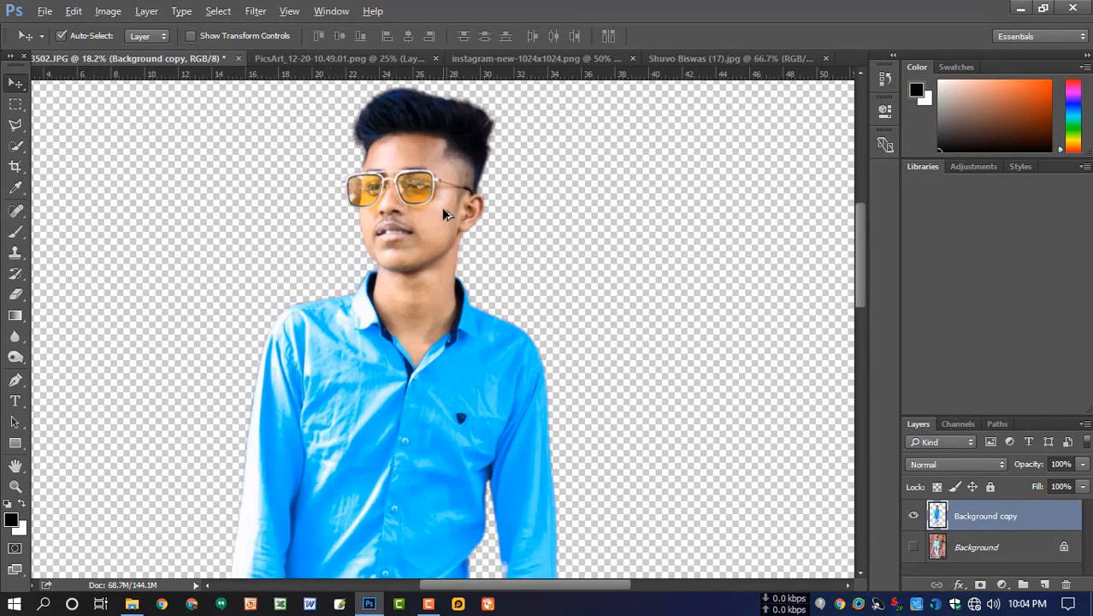
scroll(449, 227, "up", 2)
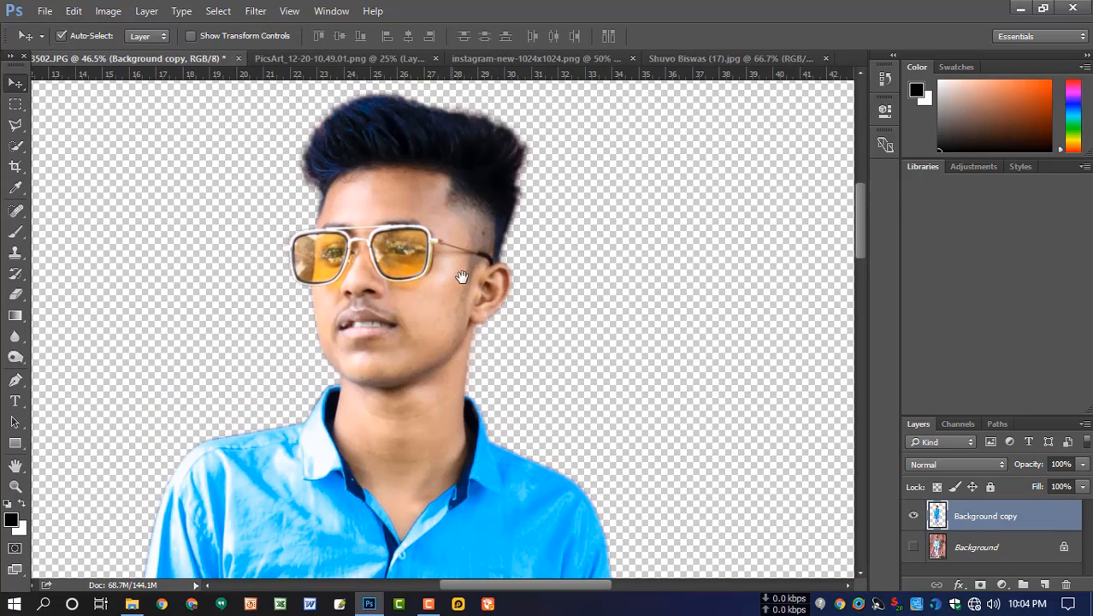
left_click(979, 548)
left_click(1066, 584)
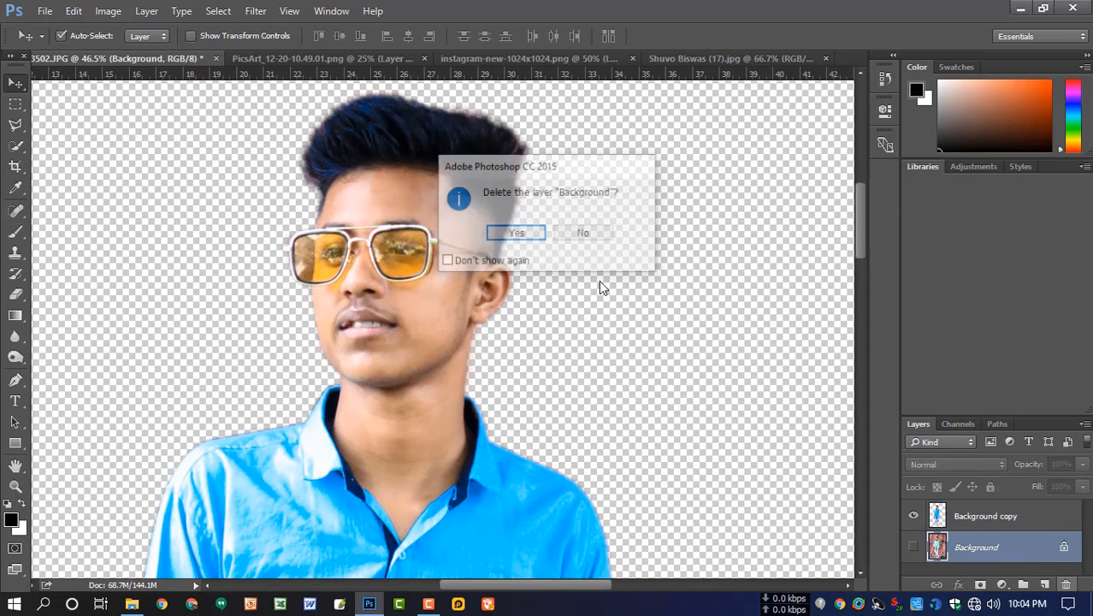
left_click(517, 233)
mouse_move(985, 520)
left_mouse_down()
mouse_move(1050, 571)
mouse_move(1045, 586)
left_mouse_up()
Smudge the back part of the hair's top edge into upward spikes on the duplicate layer, using 56% strength and a 60 to 70 px brush
scroll(639, 402, "up", 1)
right_click(15, 336)
left_click(77, 370)
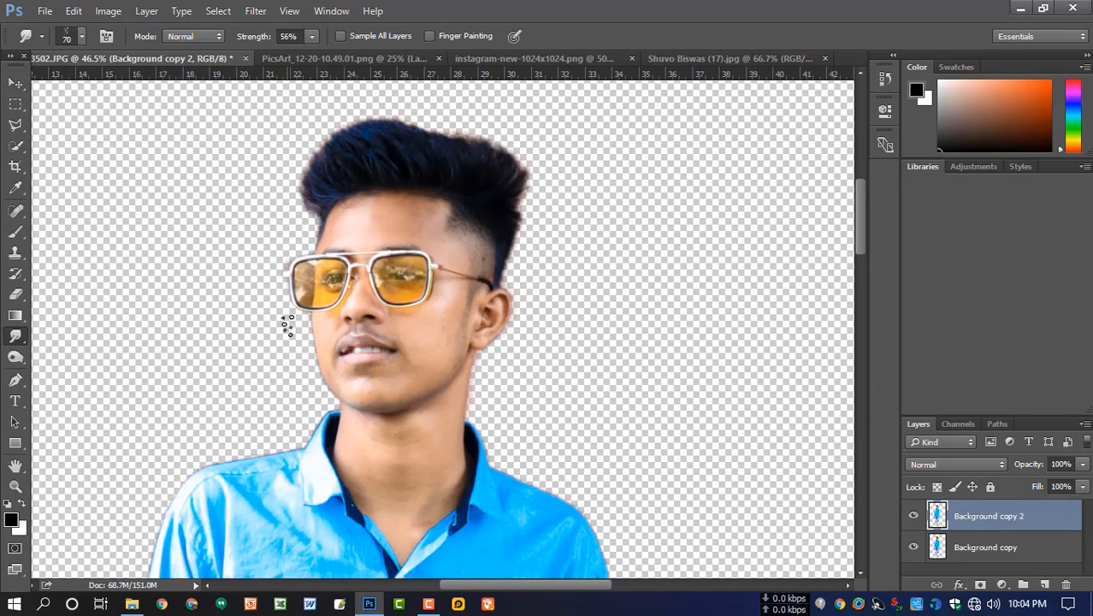
scroll(515, 258, "up", 2)
key("bracketleft")
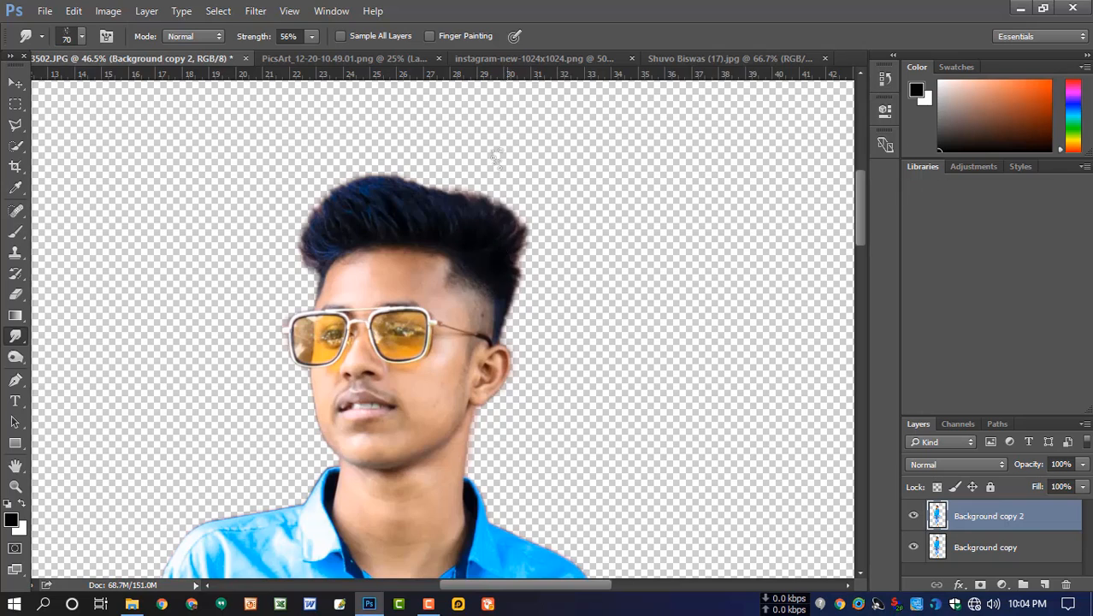
left_click_drag(510, 248, 491, 159)
mouse_move(500, 224)
left_mouse_down()
mouse_move(466, 156)
mouse_move(479, 188)
mouse_move(505, 188)
left_mouse_up()
mouse_move(493, 224)
left_mouse_down()
mouse_move(498, 185)
mouse_move(496, 202)
left_mouse_up()
key("bracketleft")
key("bracketleft")
key("bracketleft")
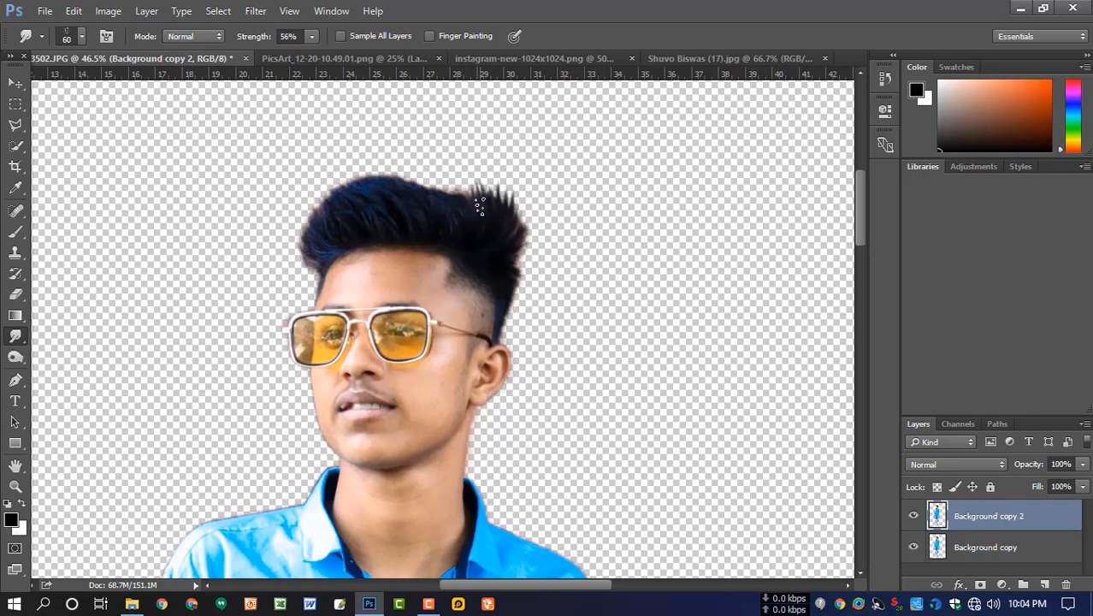
Smudge the middle of the hair's top edge outward into spiky strands
key("bracketright")
key("bracketright")
mouse_move(456, 183)
left_mouse_down()
mouse_move(440, 206)
mouse_move(425, 171)
mouse_move(429, 194)
mouse_move(408, 167)
left_mouse_up()
key("bracketleft")
key("bracketleft")
key("bracketright")
left_click_drag(419, 193, 402, 170)
key("bracketright")
key("bracketright")
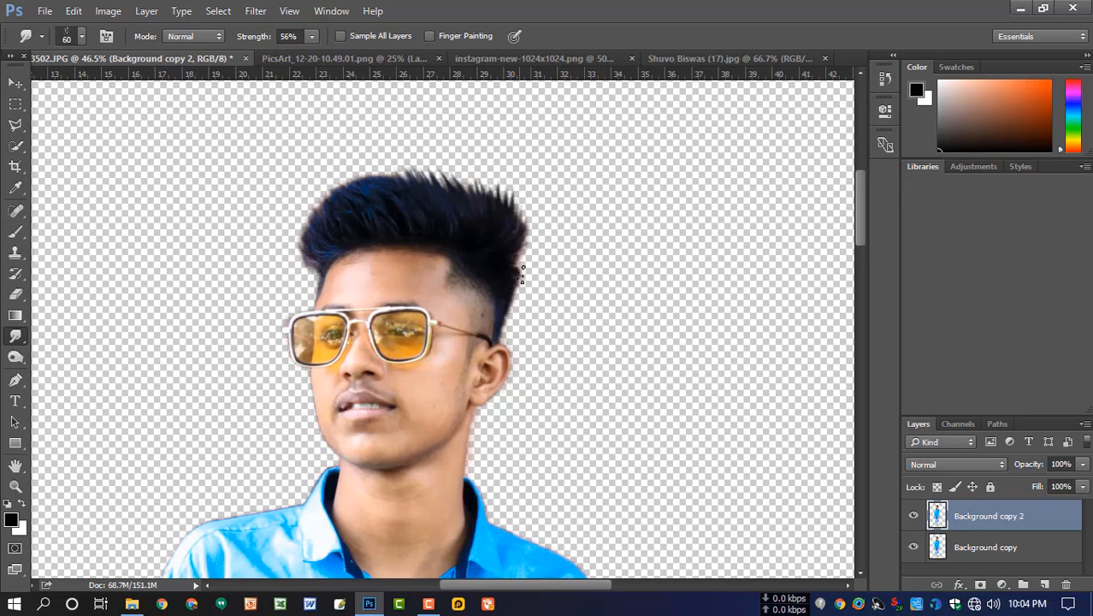
Smudge fine strands along the back edge and crown of the hair with a 35 to 40 px brush
key("bracketleft")
key("bracketleft")
key("bracketright")
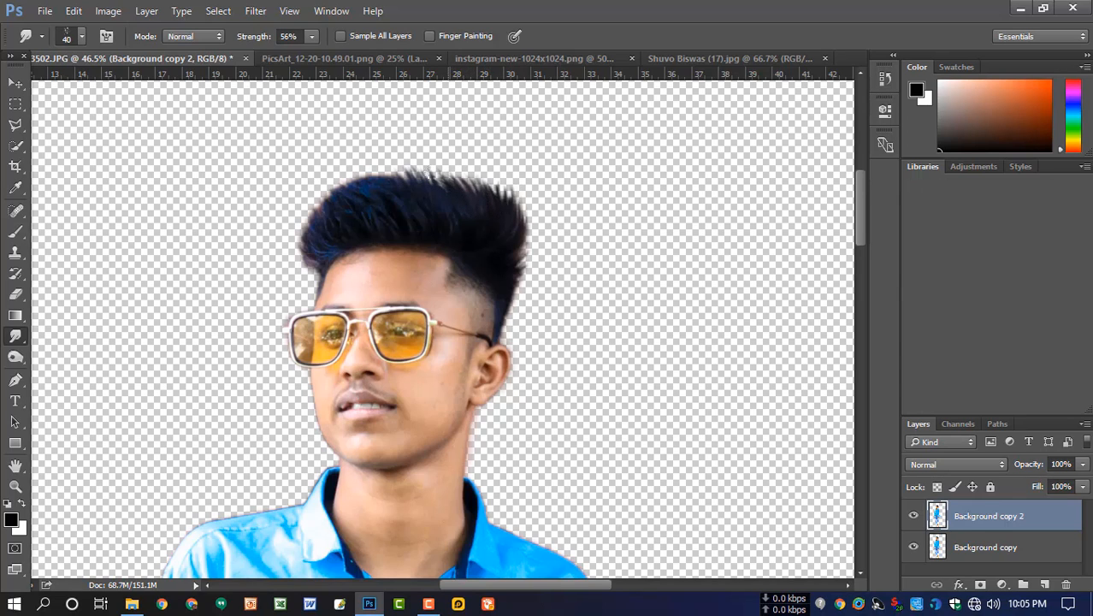
key("bracketright")
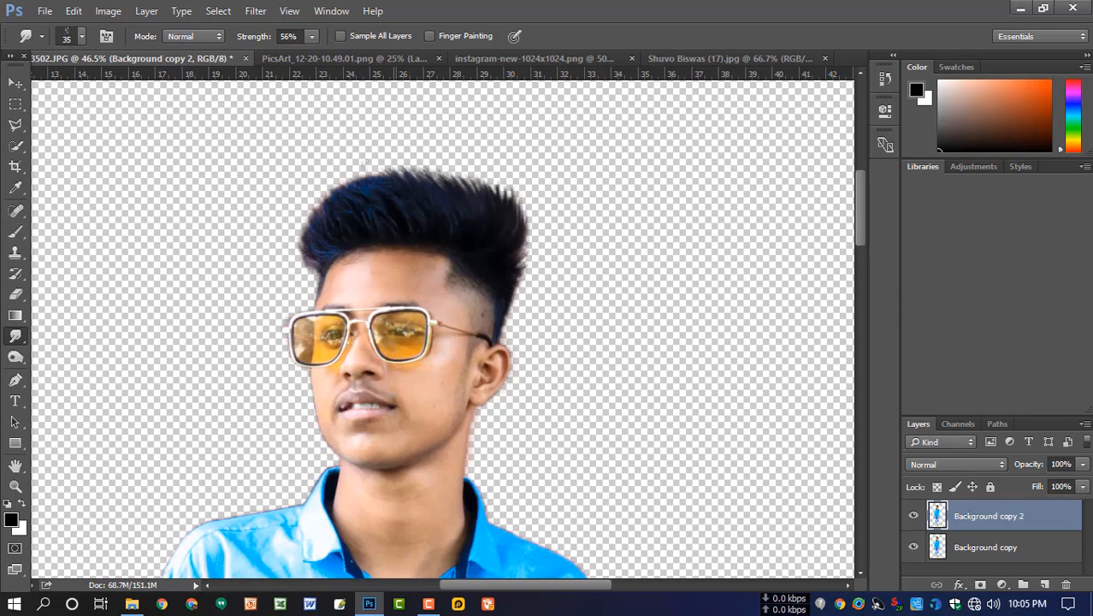
Extend the smudged strands along the front edge and crown of the hair, varying the brush between 50 and 125 px
scroll(442, 201, "down", 3)
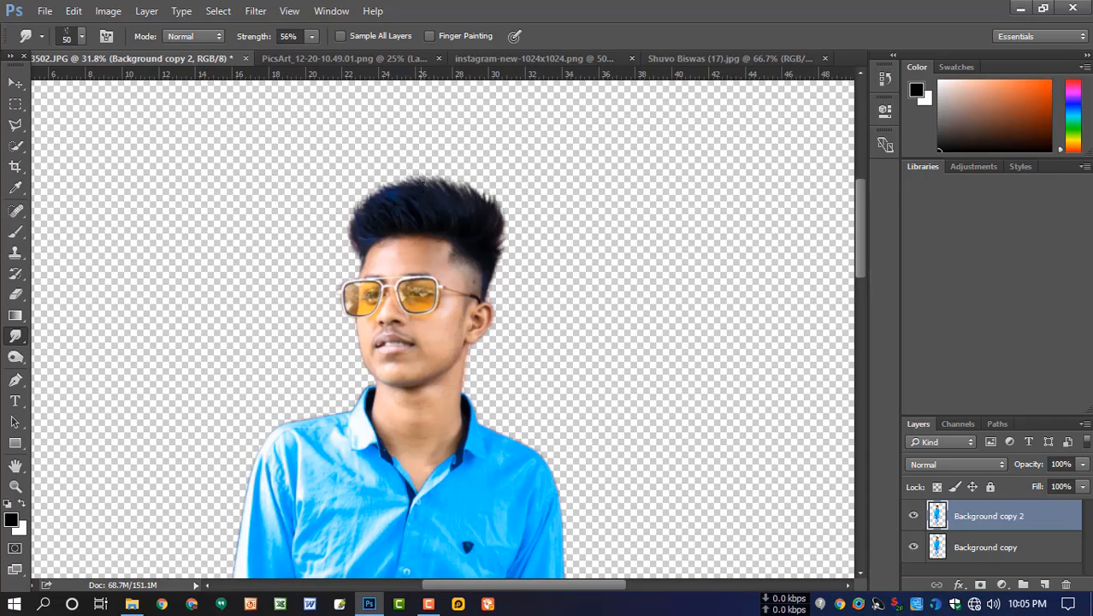
scroll(414, 254, "down", 3)
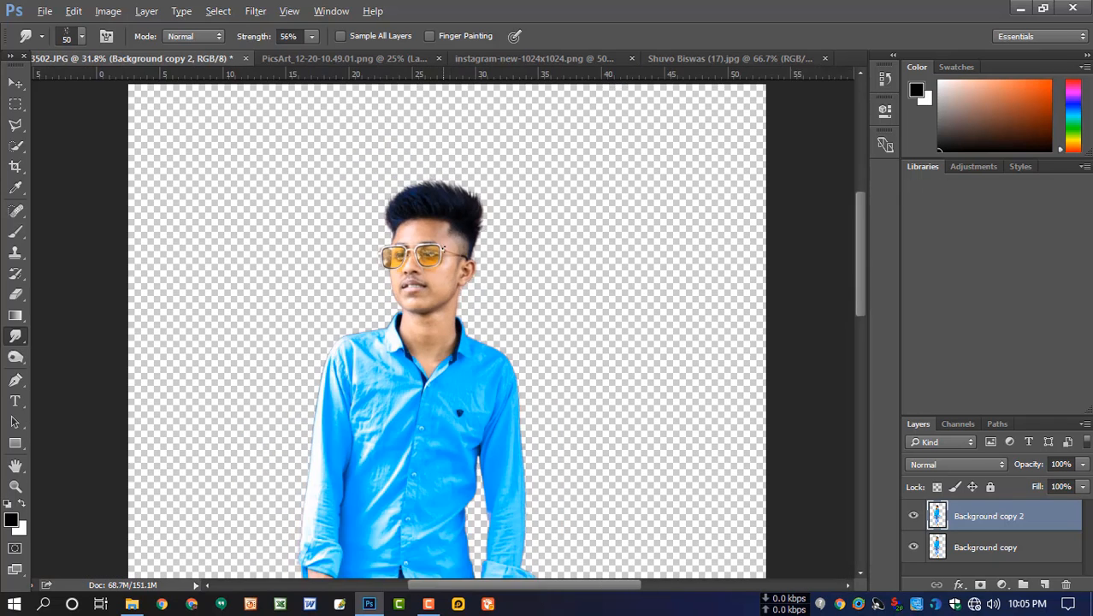
scroll(463, 237, "down", 2)
scroll(462, 237, "up", 2)
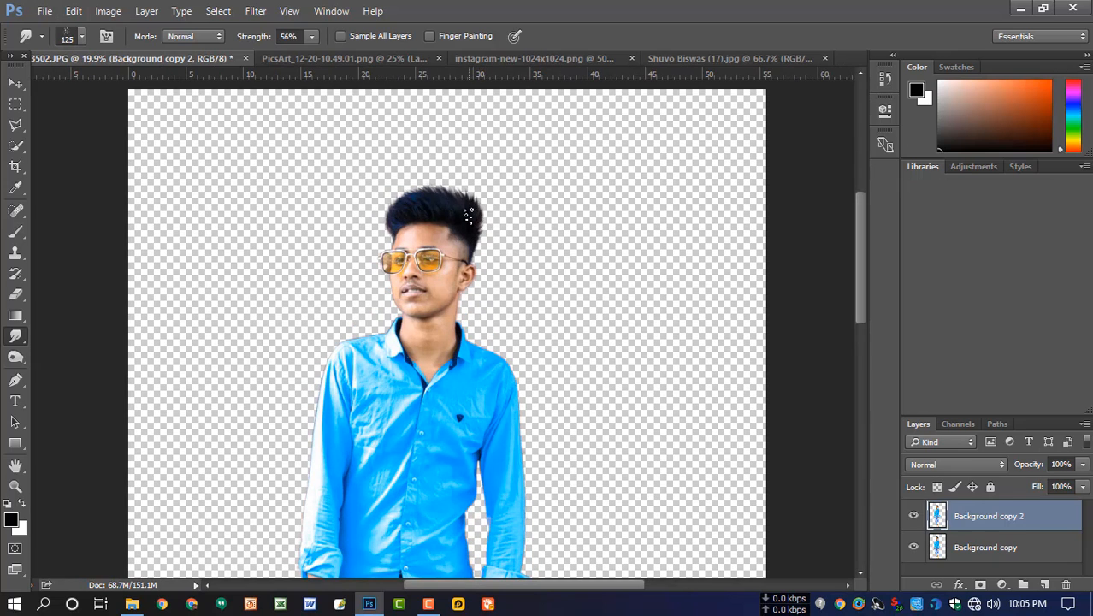
key("bracketleft")
key("bracketleft")
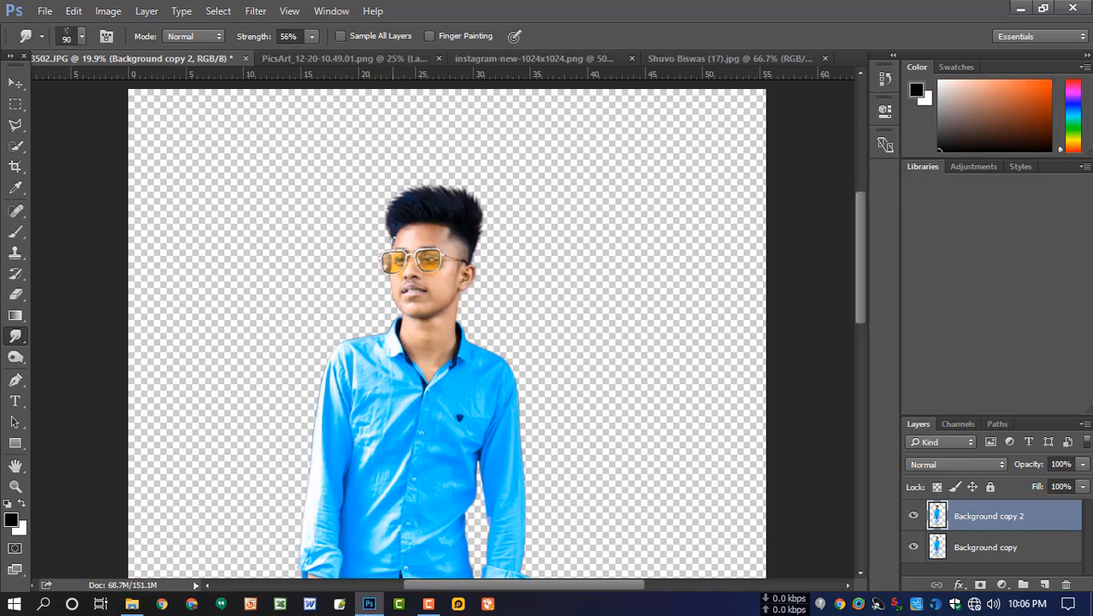
key("super")
key("super")
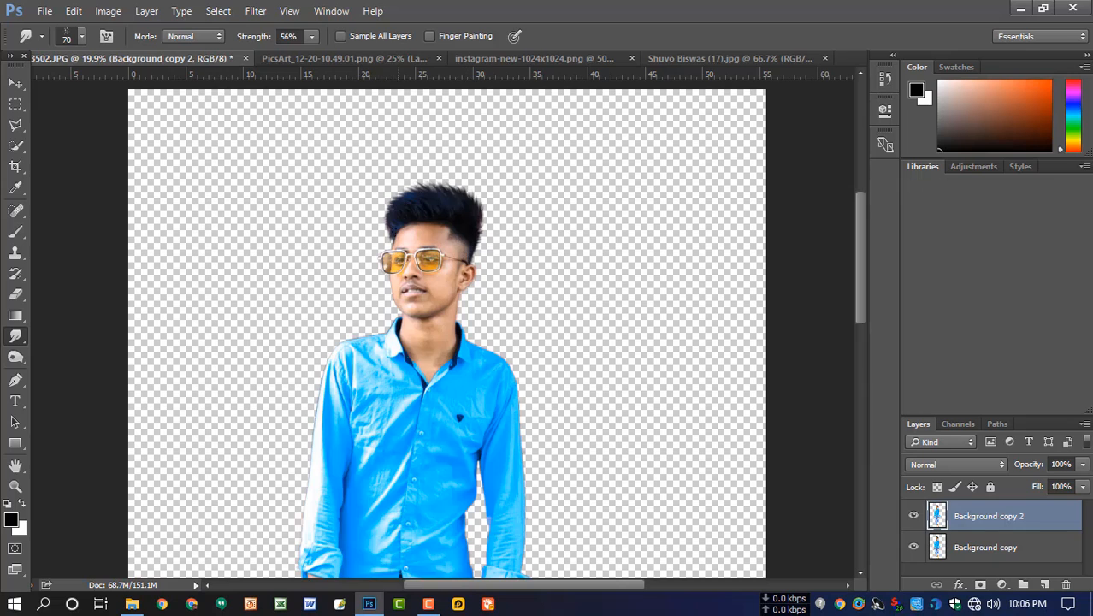
Compare the hair with the duplicate layer hidden and shown, and smudge more strands across the crown with a 60 to 80 px brush
scroll(412, 193, "down", 5)
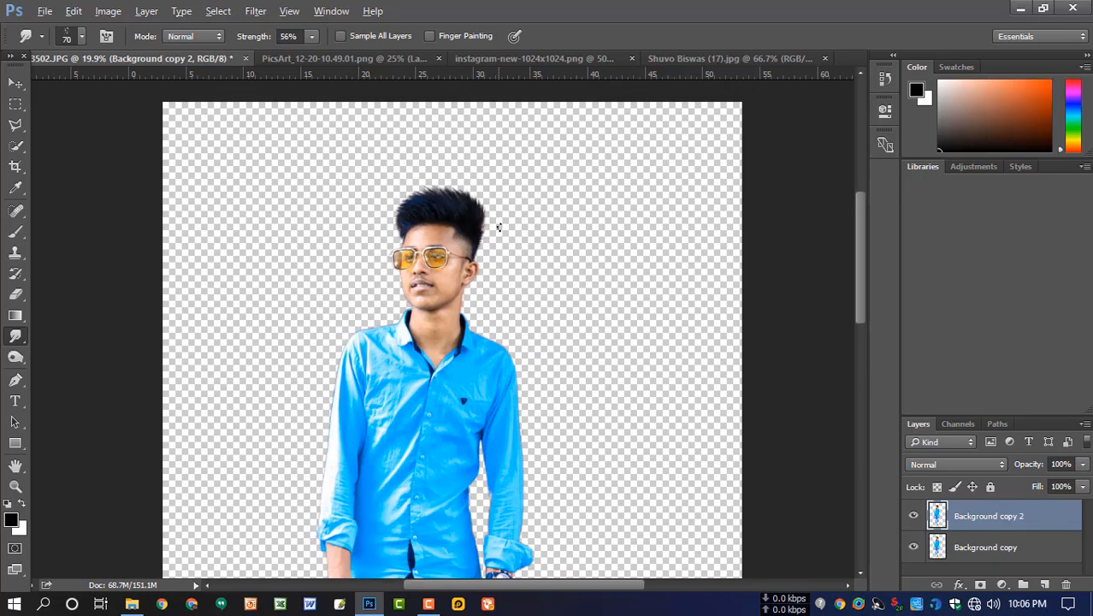
scroll(448, 193, "up", 3)
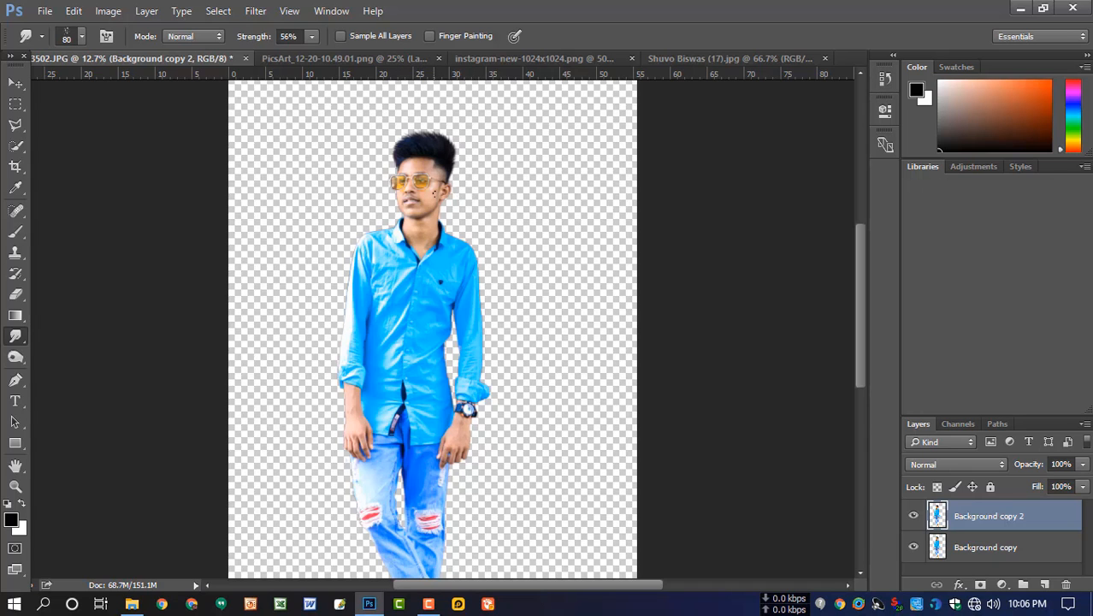
scroll(459, 190, "up", 4)
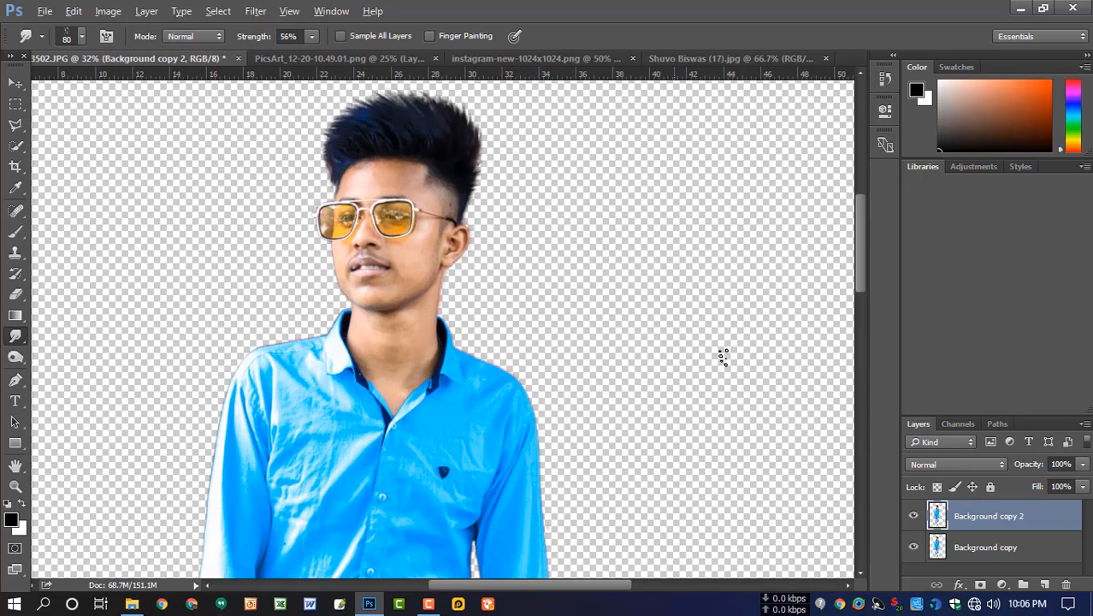
left_click(913, 516)
left_click(914, 517)
left_click_drag(567, 261, 592, 345)
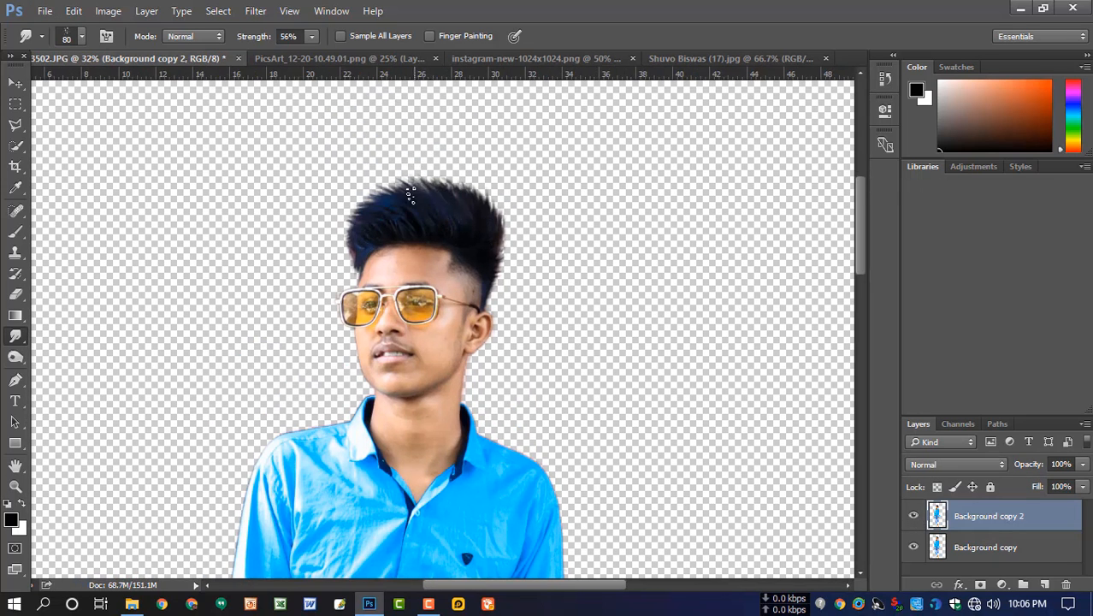
mouse_move(393, 200)
left_mouse_down()
mouse_move(397, 185)
mouse_move(463, 183)
mouse_move(496, 218)
left_mouse_up()
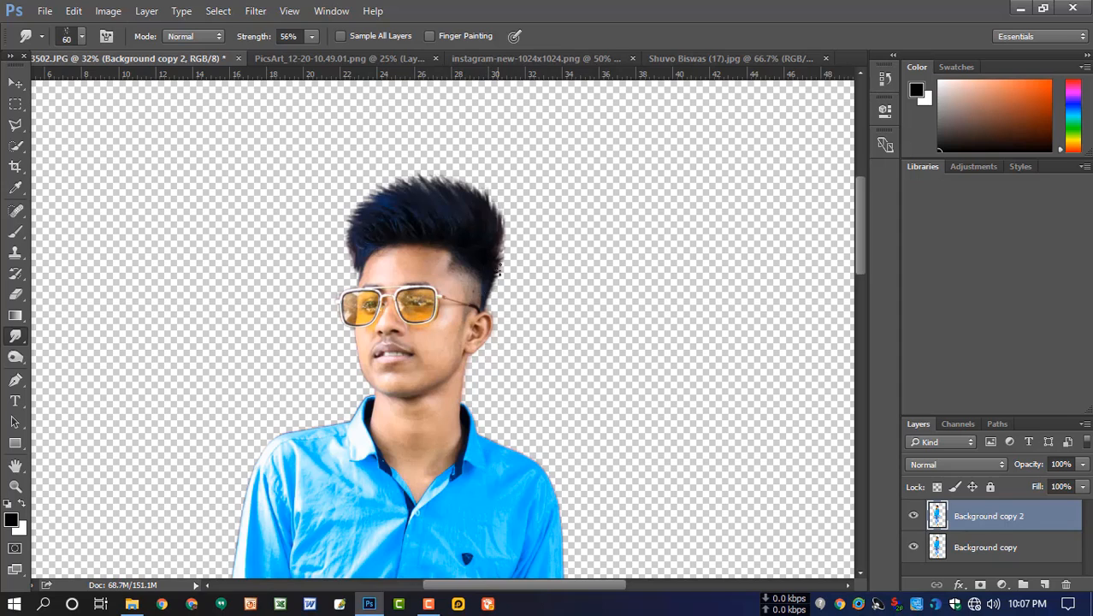
Burn the hair at the temple, front hairline and crown with Midtones range, 44% exposure and a brush of about 90 px
left_click(15, 357)
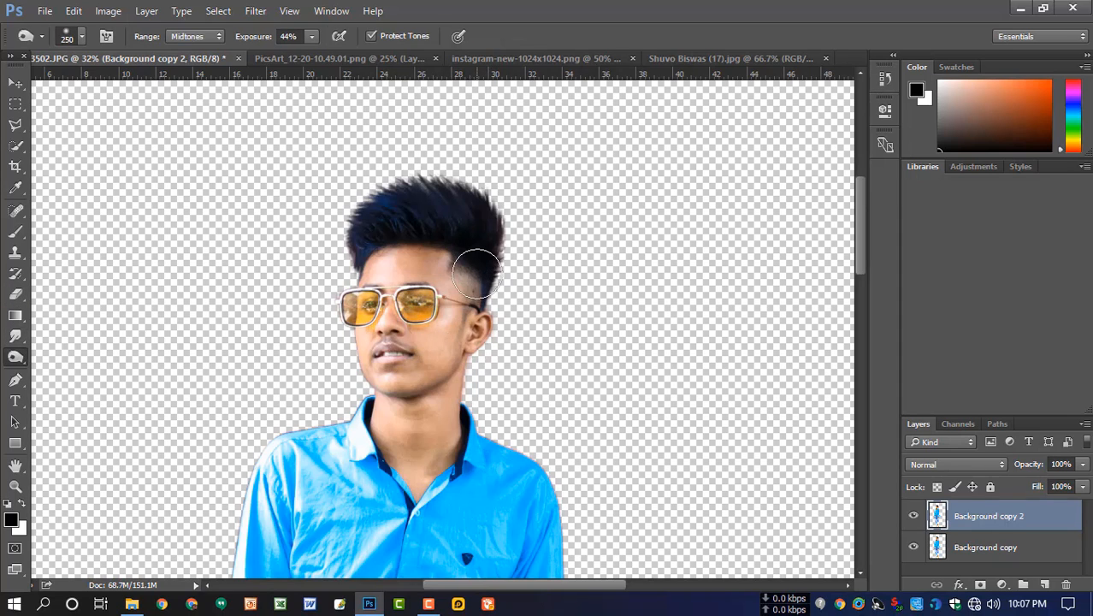
key("bracketleft")
key("bracketleft")
key("bracketleft")
key("bracketleft")
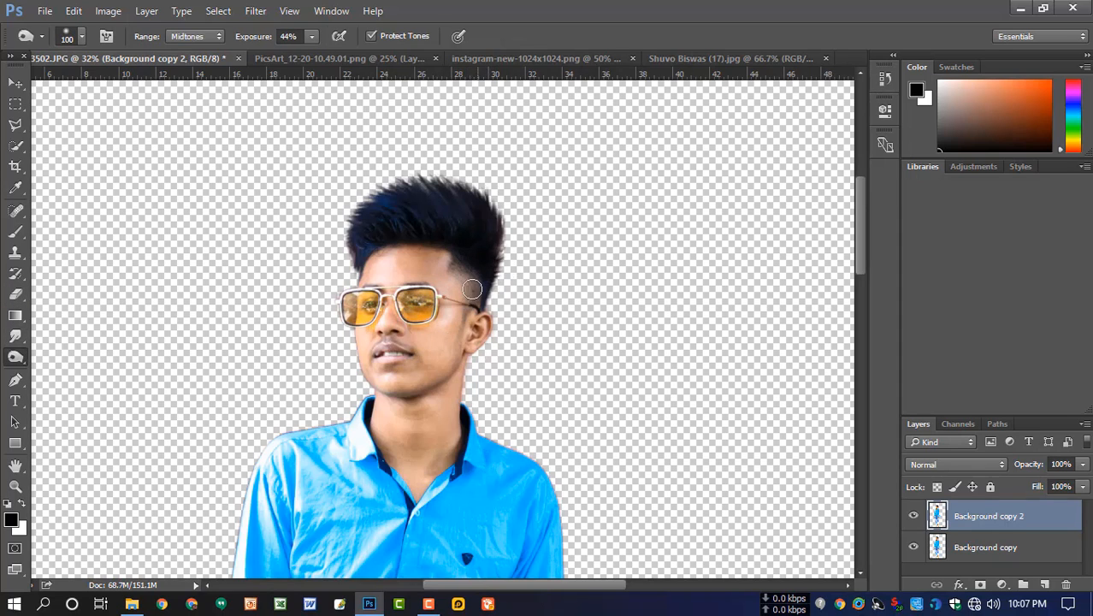
key("bracketleft")
key("bracketleft")
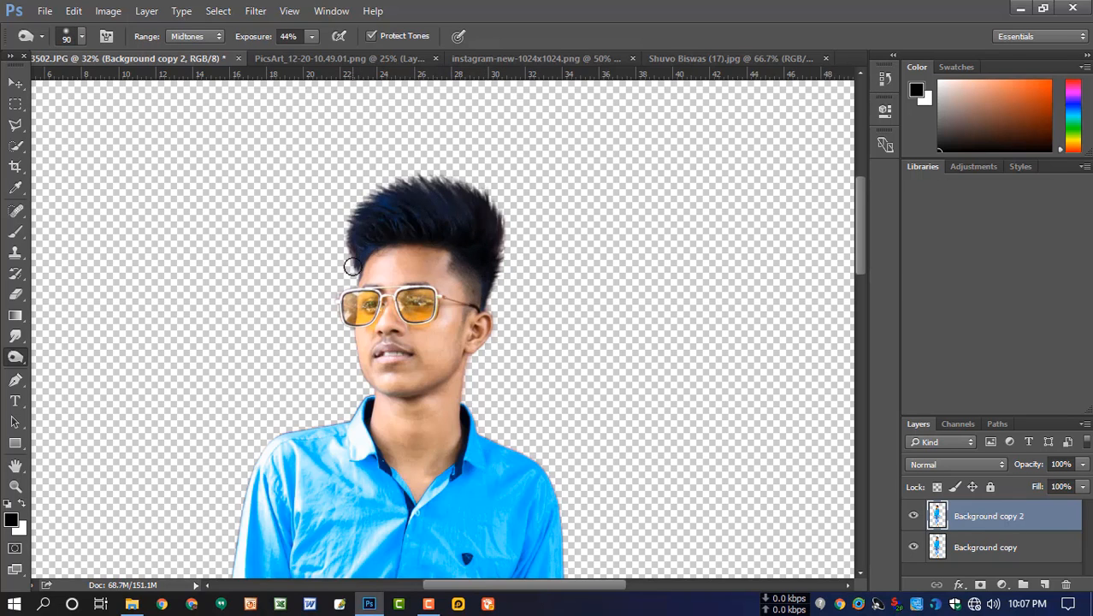
key("bracketright")
scroll(464, 237, "down", 2)
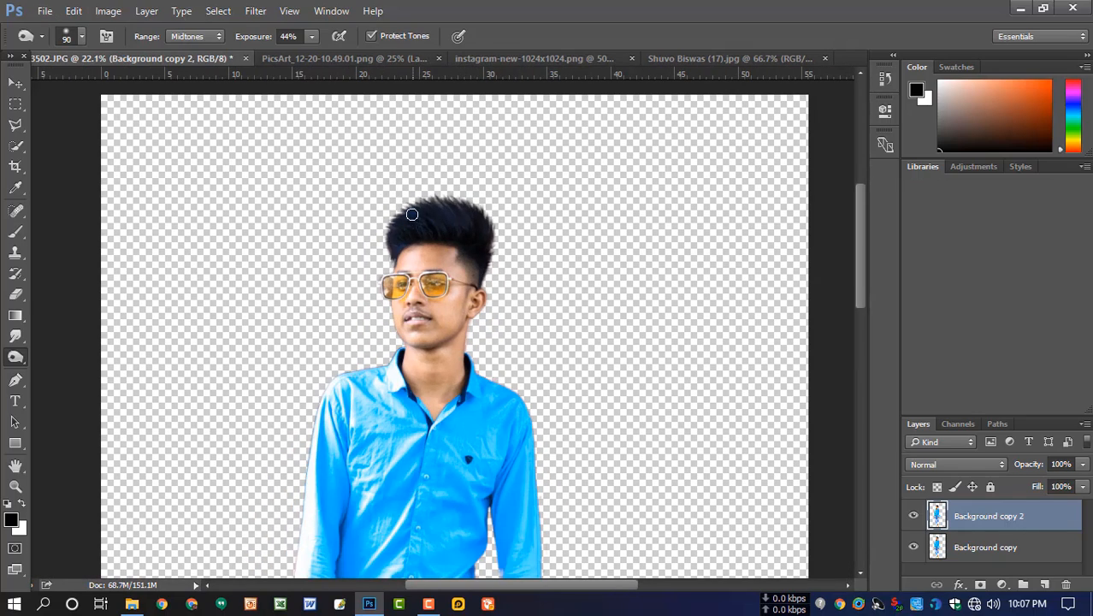
Paint sampled skin colour over the forehead with an 80 px Brush at 32% opacity and 15% flow
scroll(428, 261, "up", 3)
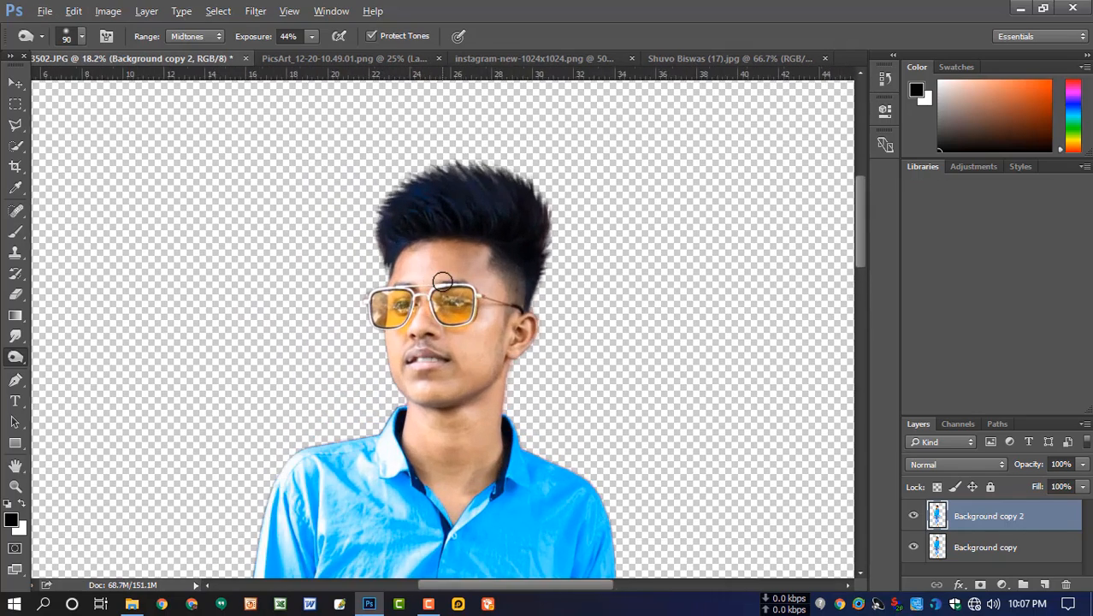
scroll(442, 282, "up", 3)
key("b")
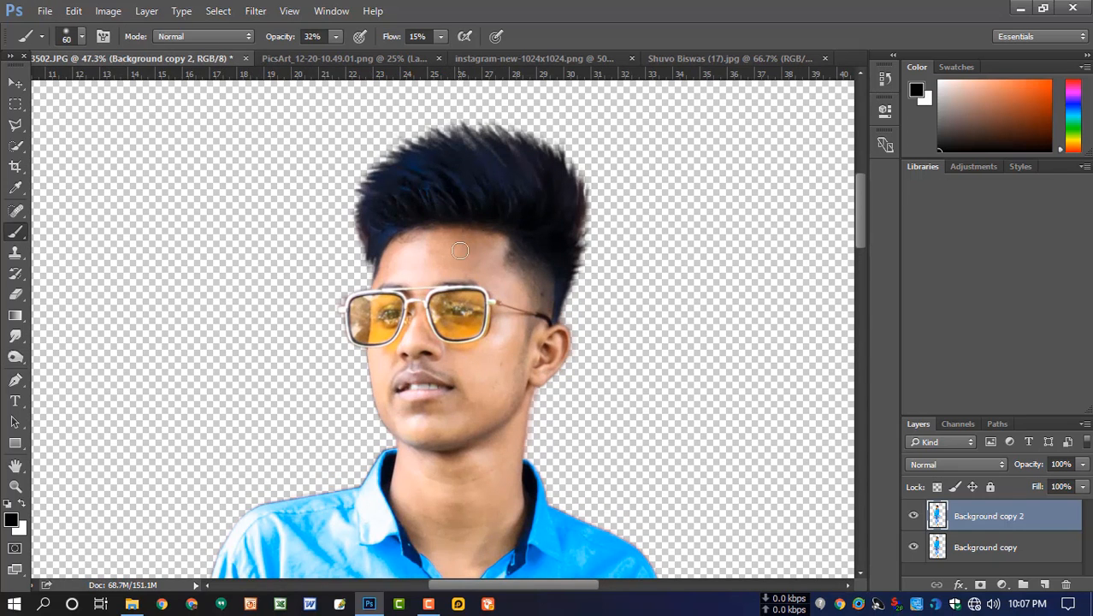
left_click(439, 267, "alt")
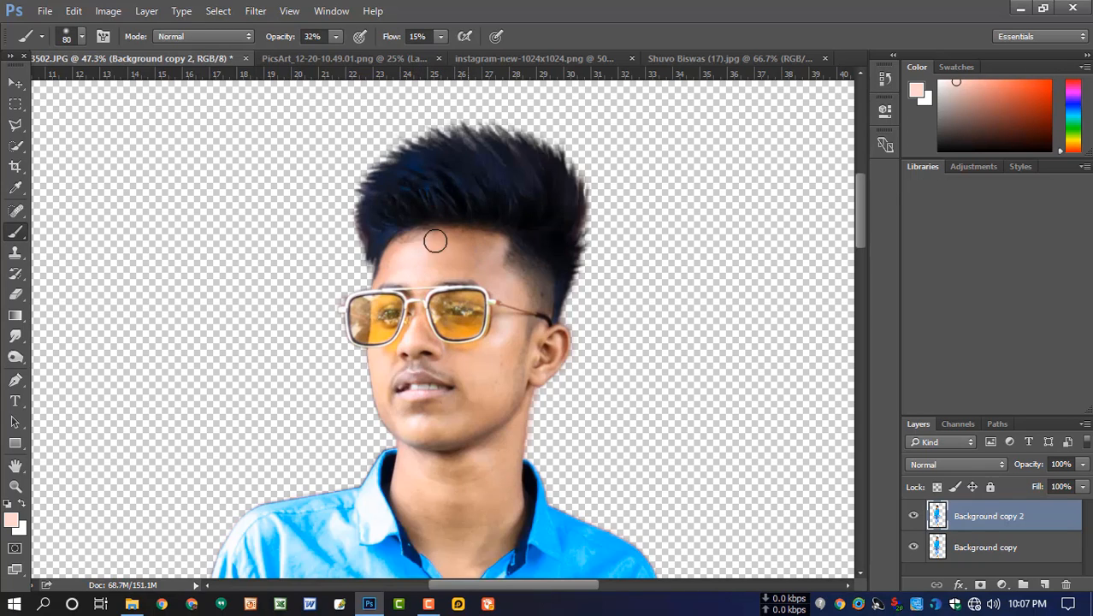
key("bracketright")
key("bracketright")
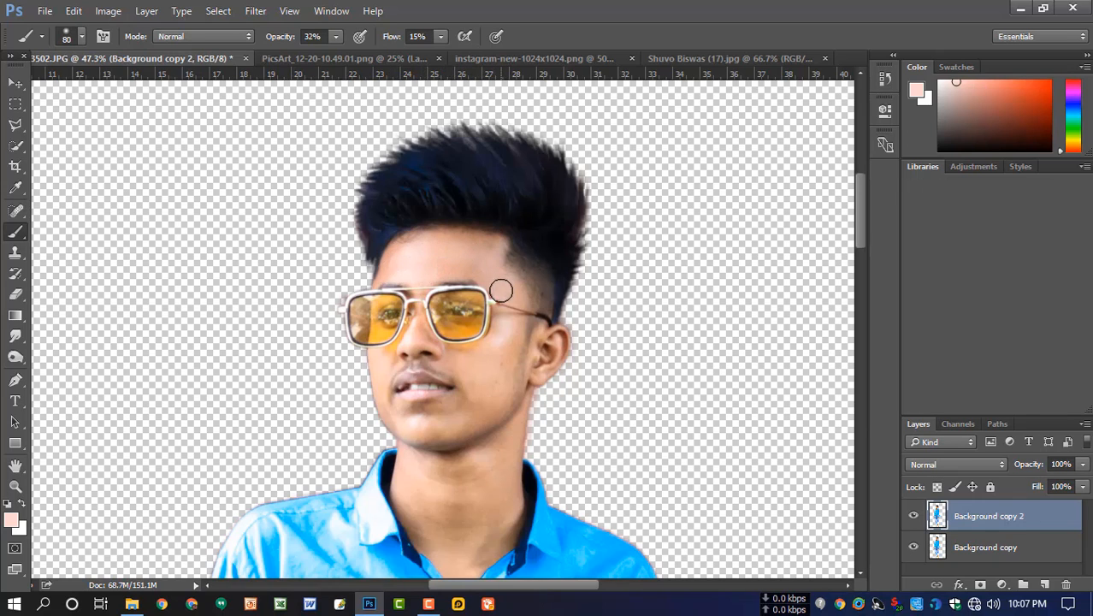
Paint sampled skin tones over the cheeks, chin and temple with the 80 px Brush at 32% opacity and 15% flow
left_click_drag(502, 376, 496, 351)
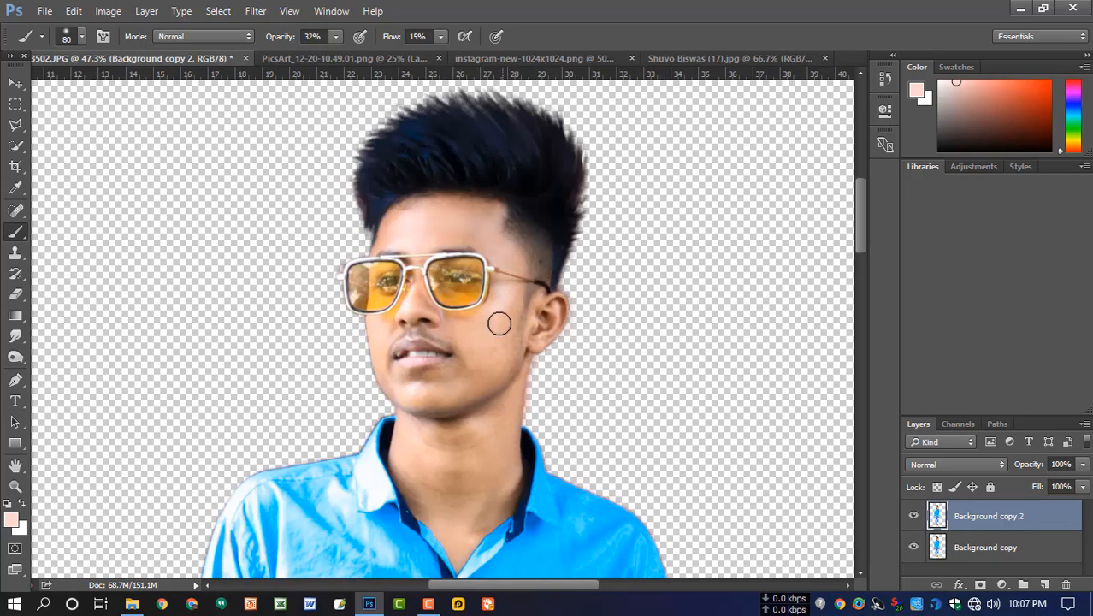
left_click(427, 387, "alt")
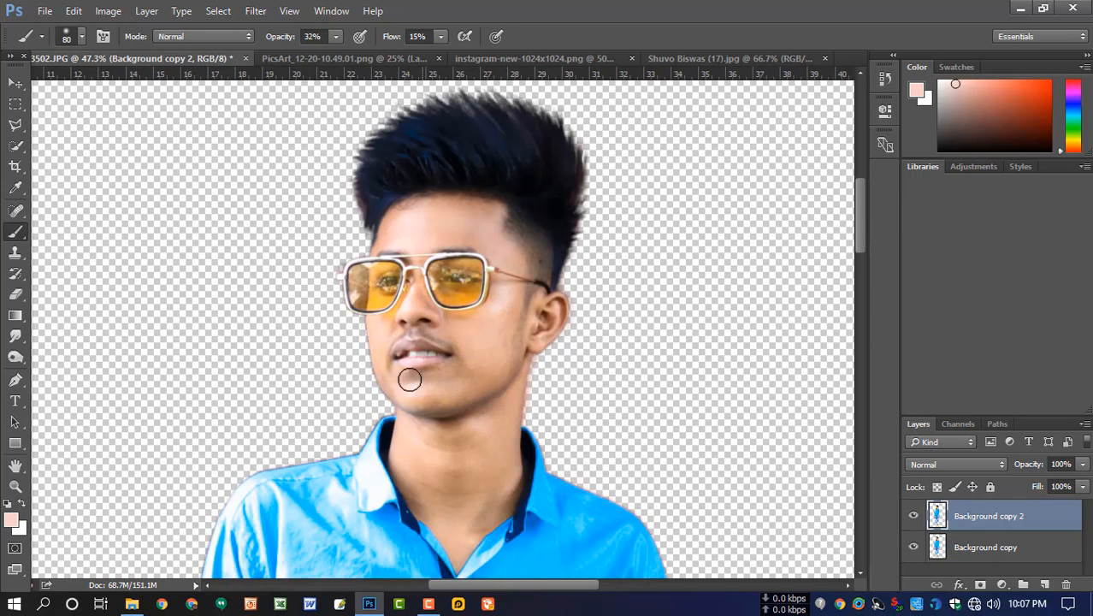
left_click(371, 339, "alt")
left_click(460, 324, "alt")
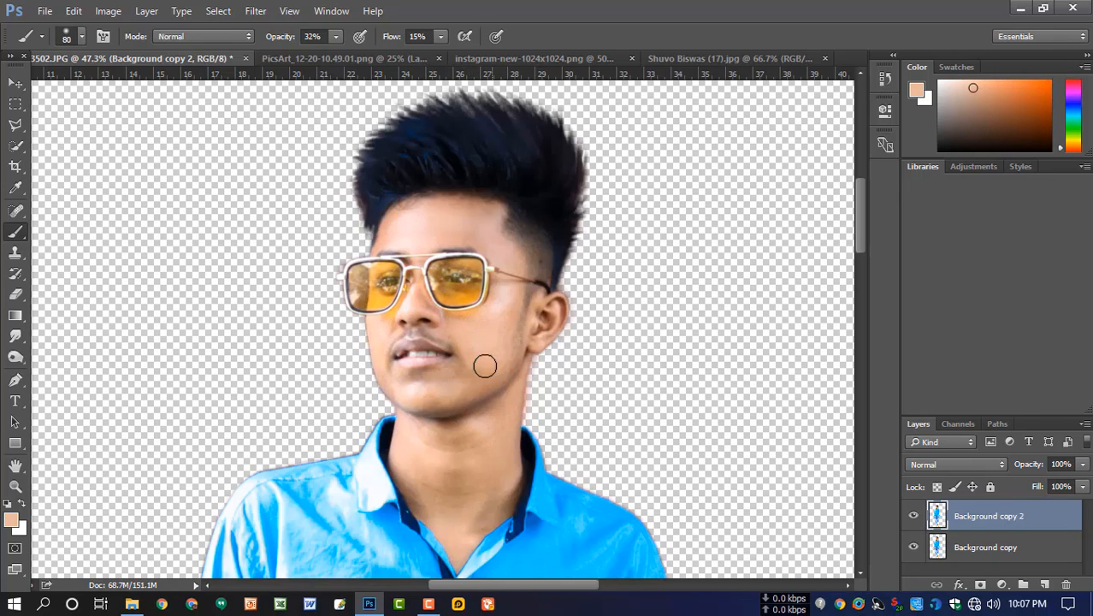
left_click(501, 318, "alt")
left_click(501, 247, "alt")
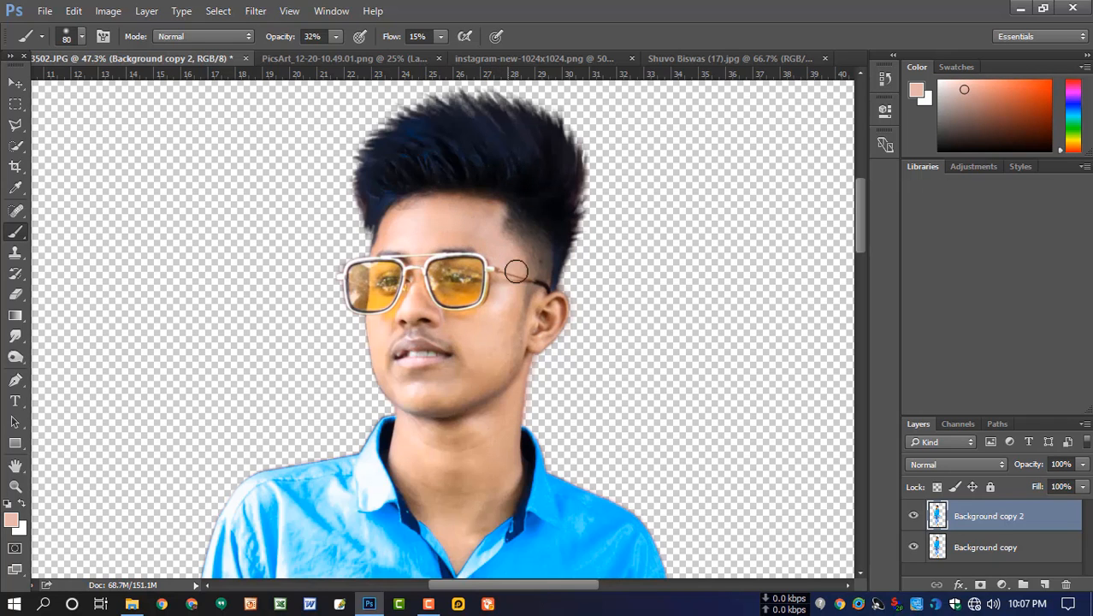
Sample the skin colour around the jaw and neck and paint over the neck with a 125 px brush
scroll(560, 342, "down", 3, "alt")
left_click(510, 406, "alt")
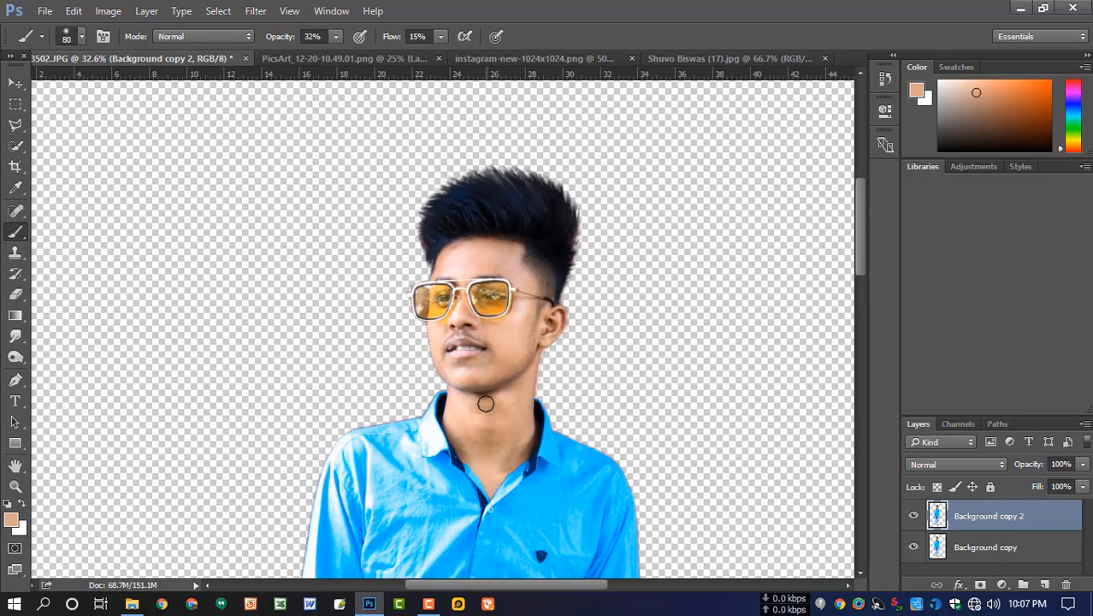
key("bracketright")
key("bracketright")
key("bracketright")
scroll(511, 395, "down", 3, "alt")
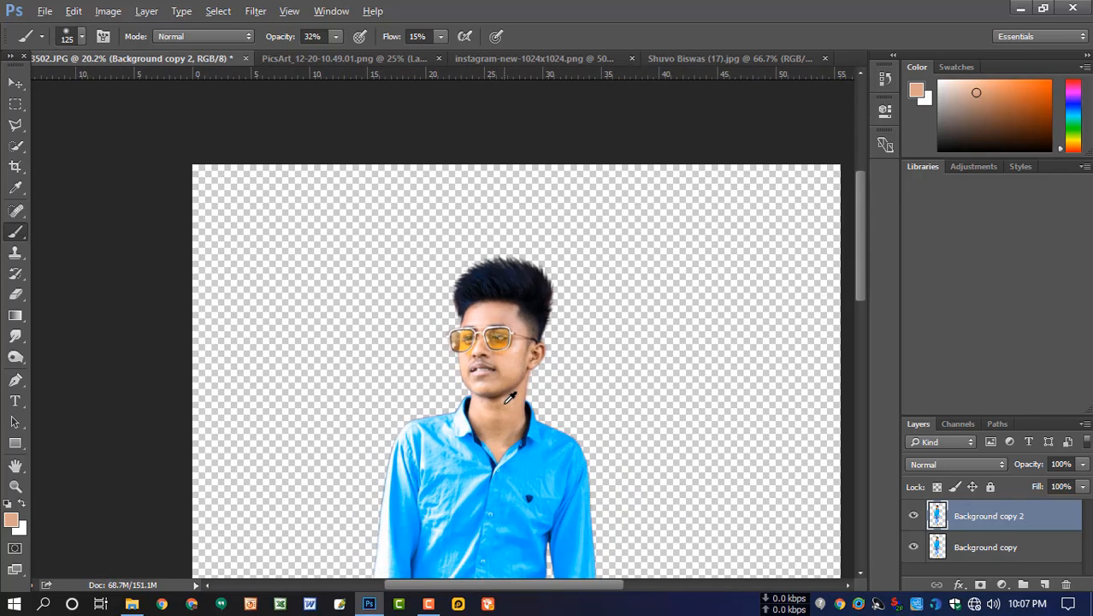
scroll(504, 395, "up", 3, "alt")
Set the Smudge tool to the 65 px textured brush tip at 33% strength
left_click(78, 363)
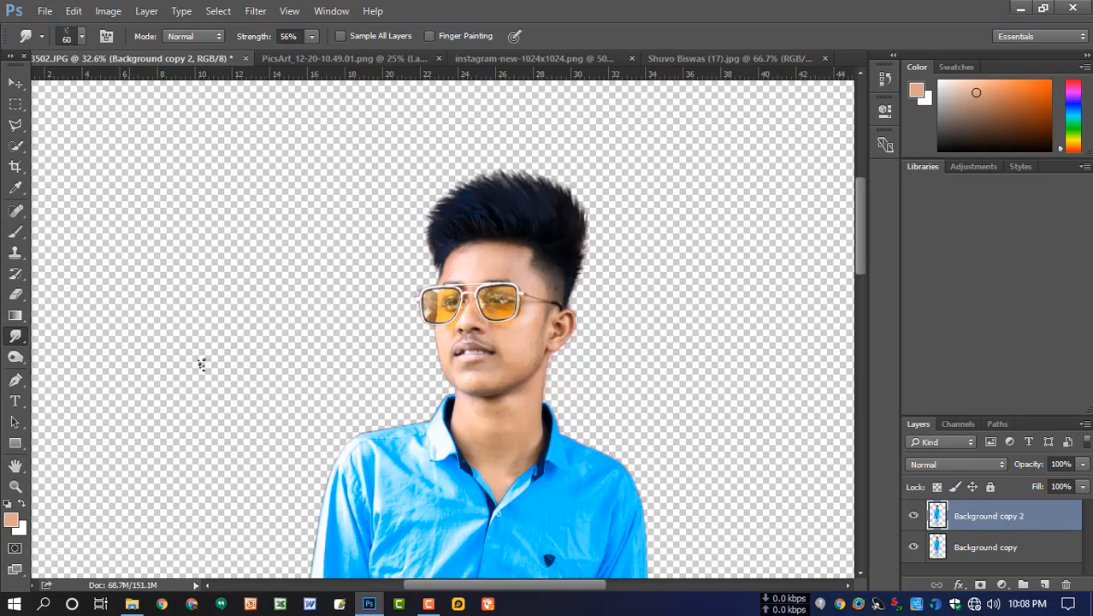
right_click(504, 278)
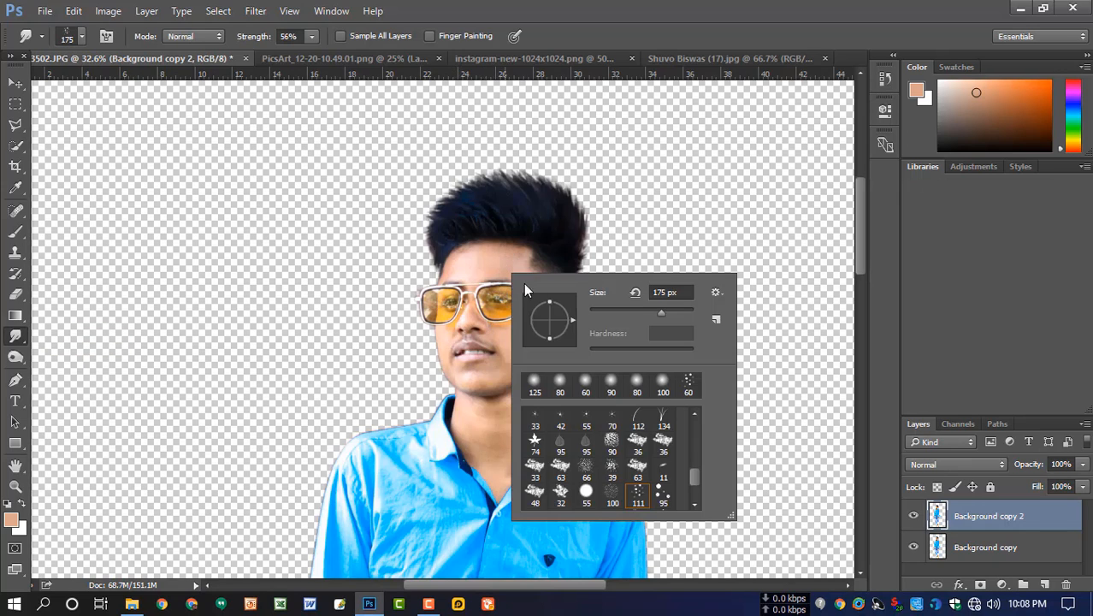
scroll(633, 479, "down", 3)
left_click(561, 494)
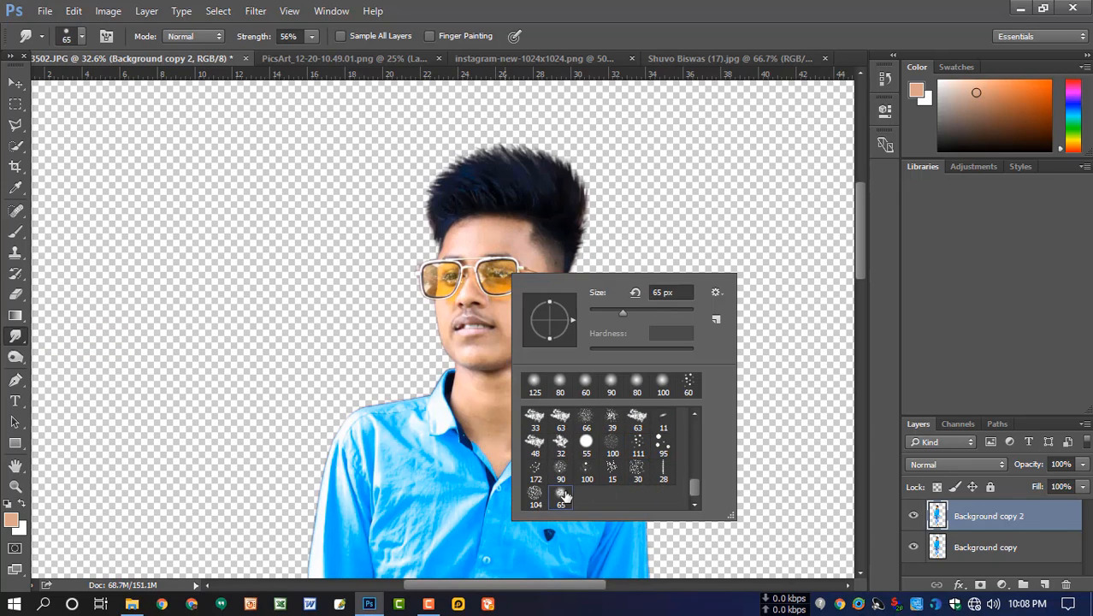
left_click(536, 151)
left_click_drag(308, 38, 293, 52)
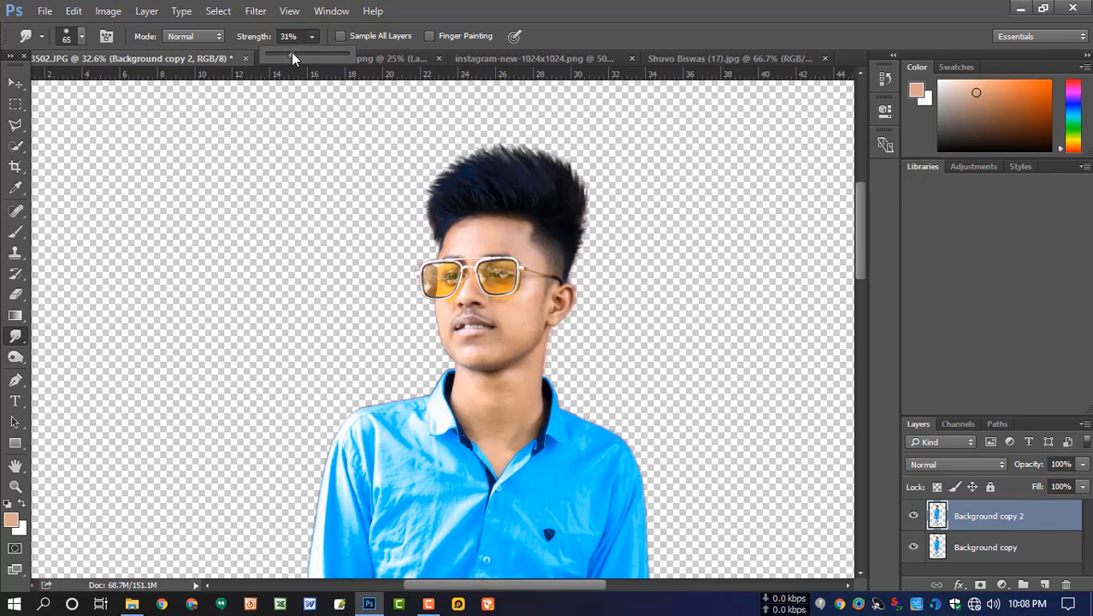
Smooth the skin of the forehead, cheeks and chin by smudging it with the 65 px brush
scroll(496, 240, "up", 3, "alt")
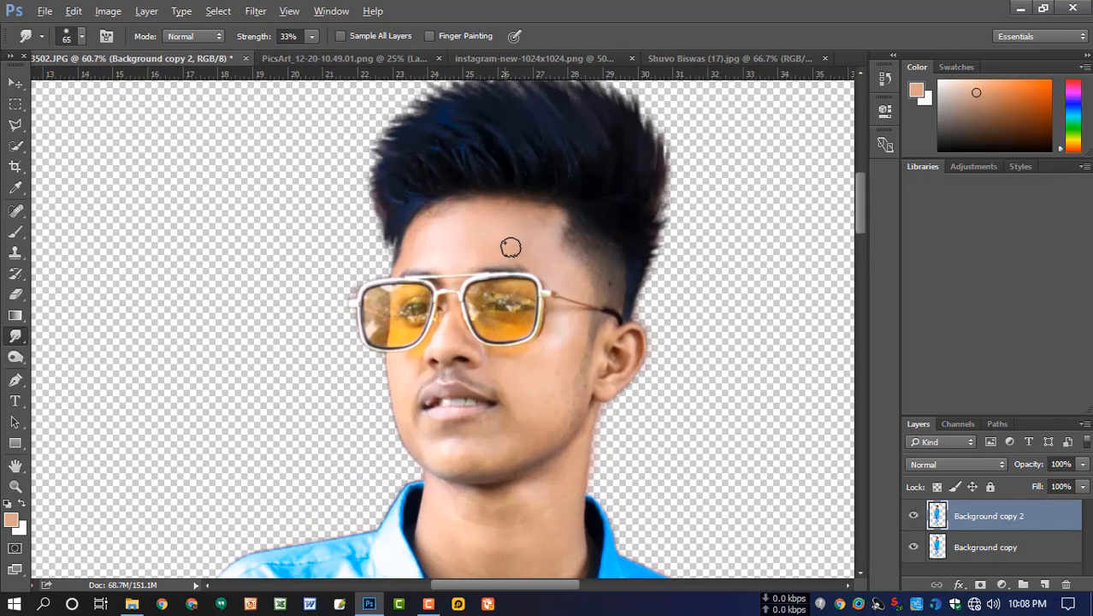
scroll(504, 236, "up", 1)
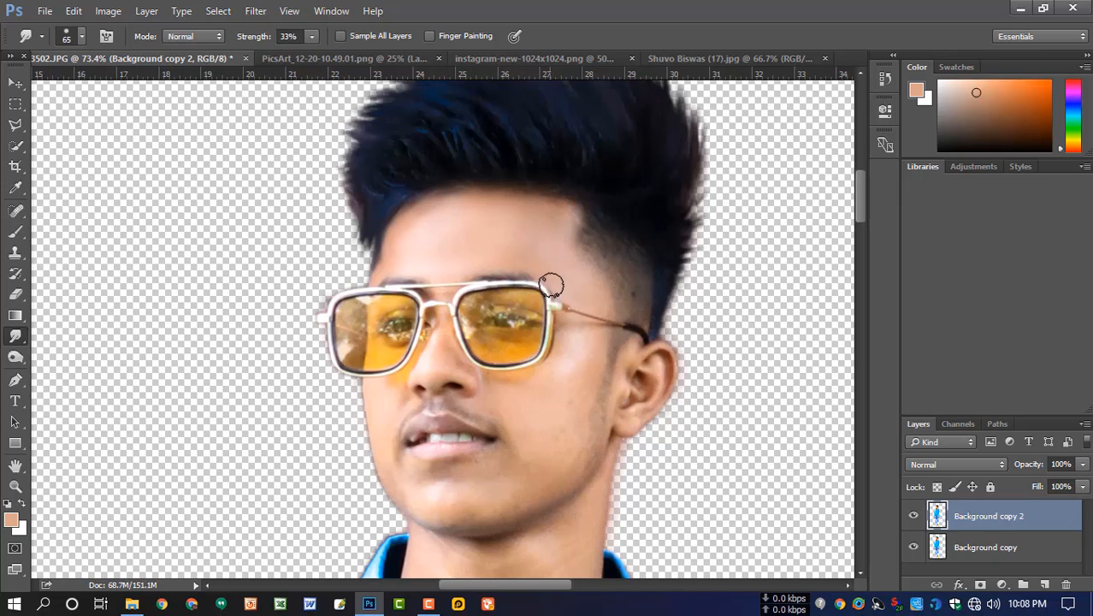
scroll(604, 301, "down", 3)
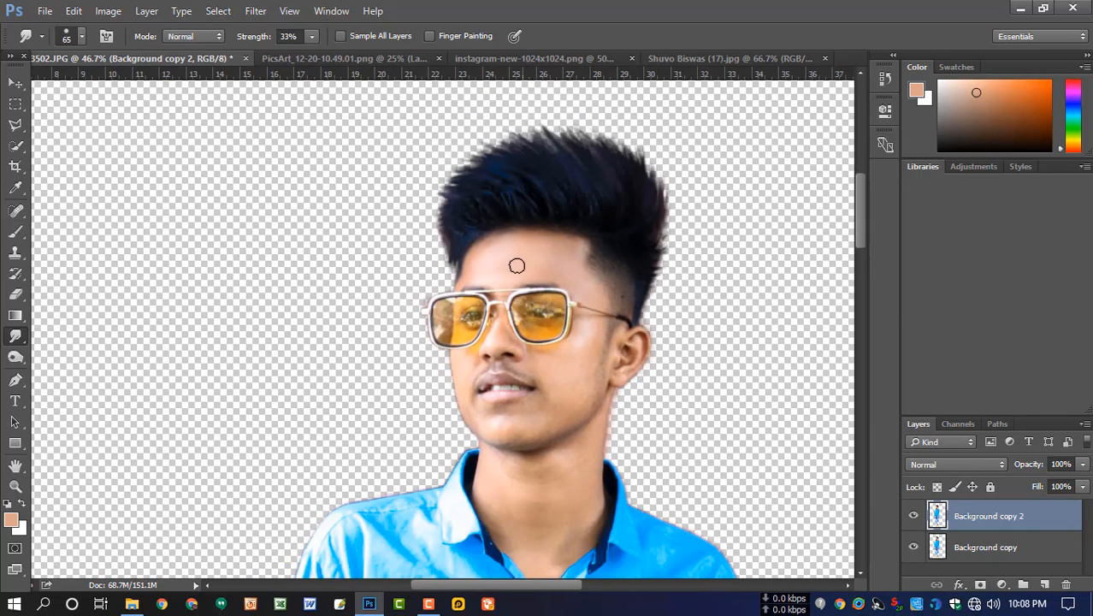
scroll(565, 290, "down", 1)
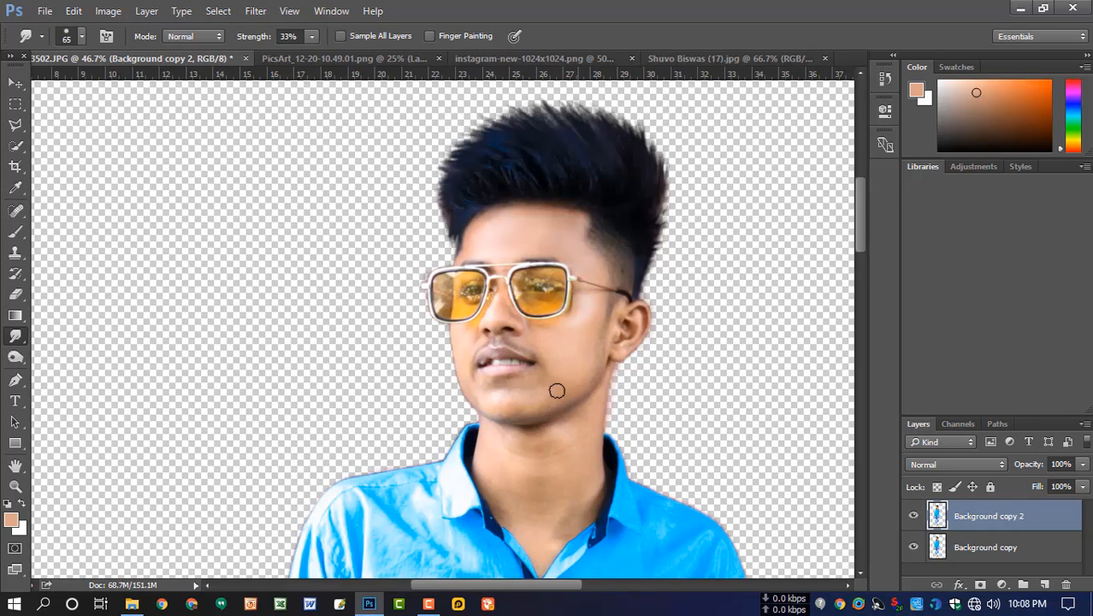
scroll(557, 391, "down", 2)
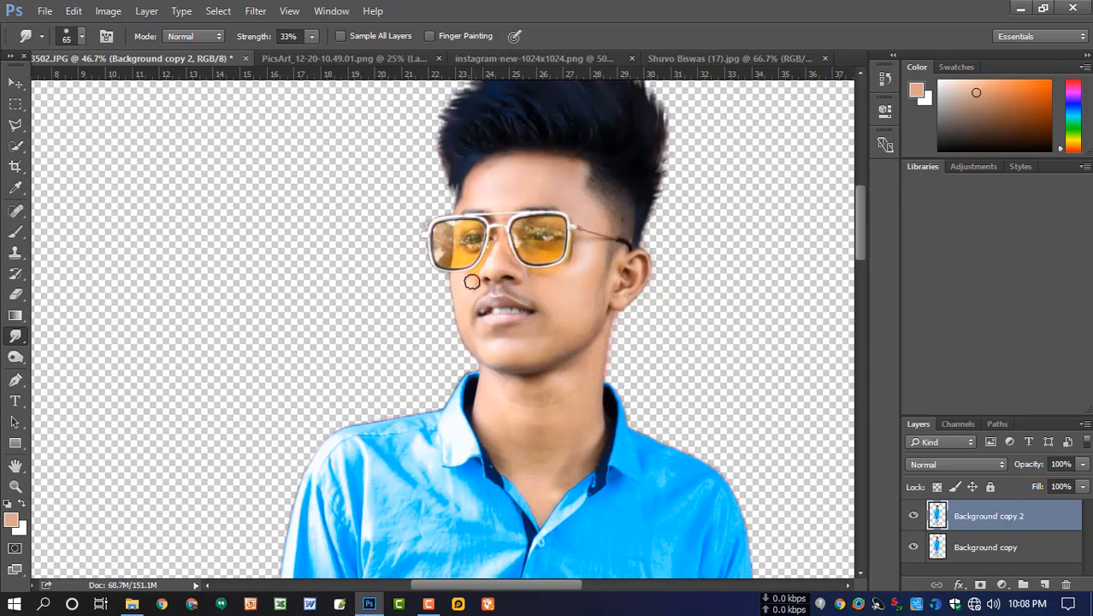
Smudge the smaller skin areas below the glasses and around the nose and mouth with a 35 px brush
scroll(462, 279, "up", 1)
scroll(462, 279, "up", 2)
key("bracketleft")
key("bracketleft")
key("bracketleft")
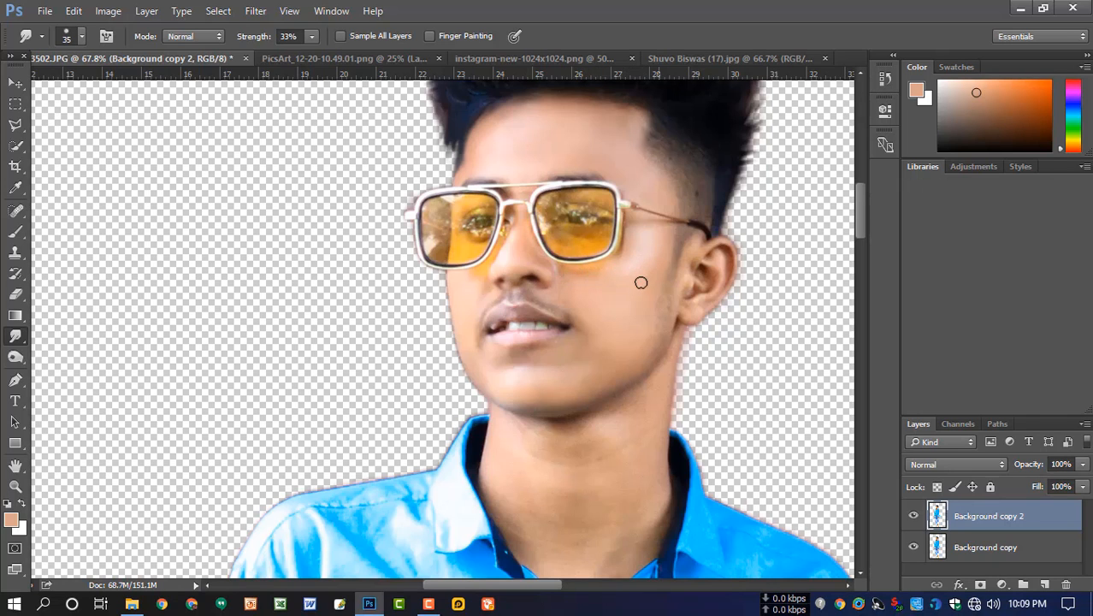
Smooth the skin of the neck and under the jaw by smudging it with a 100 px brush
scroll(640, 292, "down", 3)
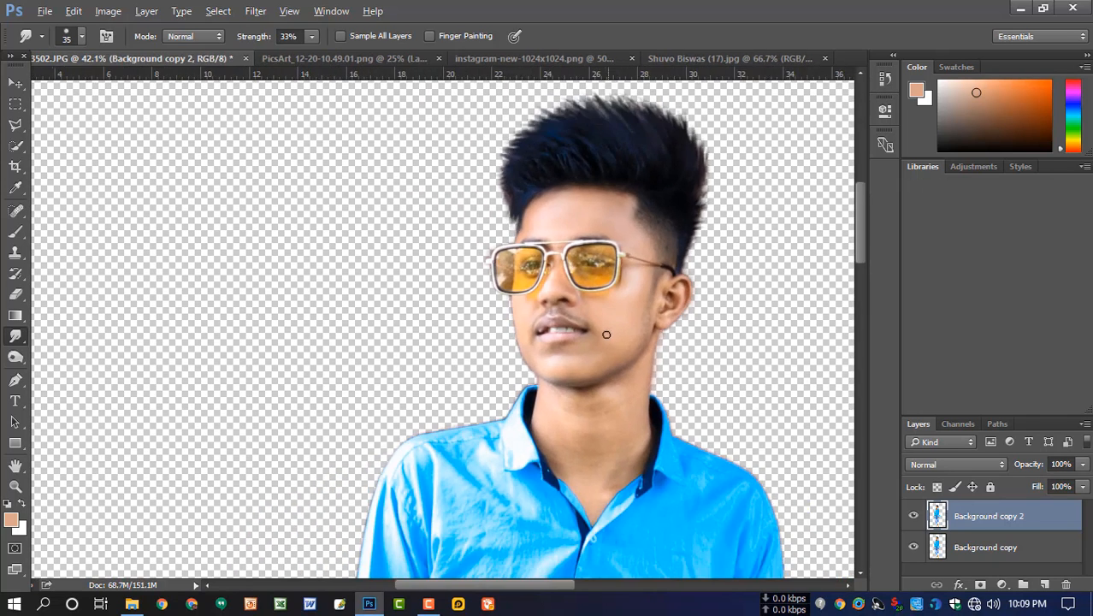
key("bracketright")
scroll(606, 391, "down", 2)
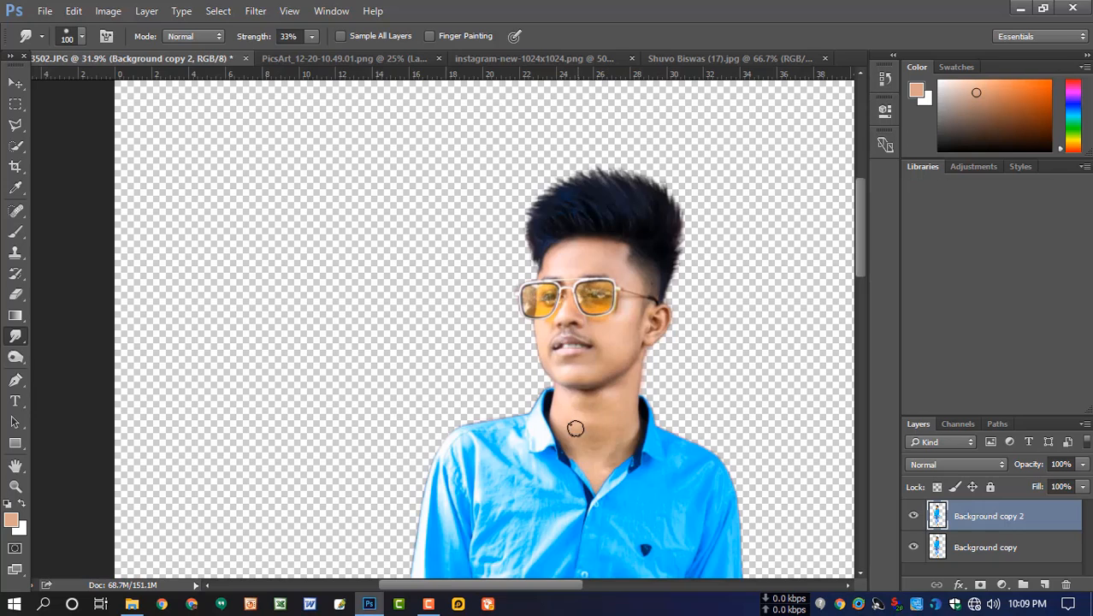
key("bracketright")
key("bracketright")
scroll(581, 402, "down", 4)
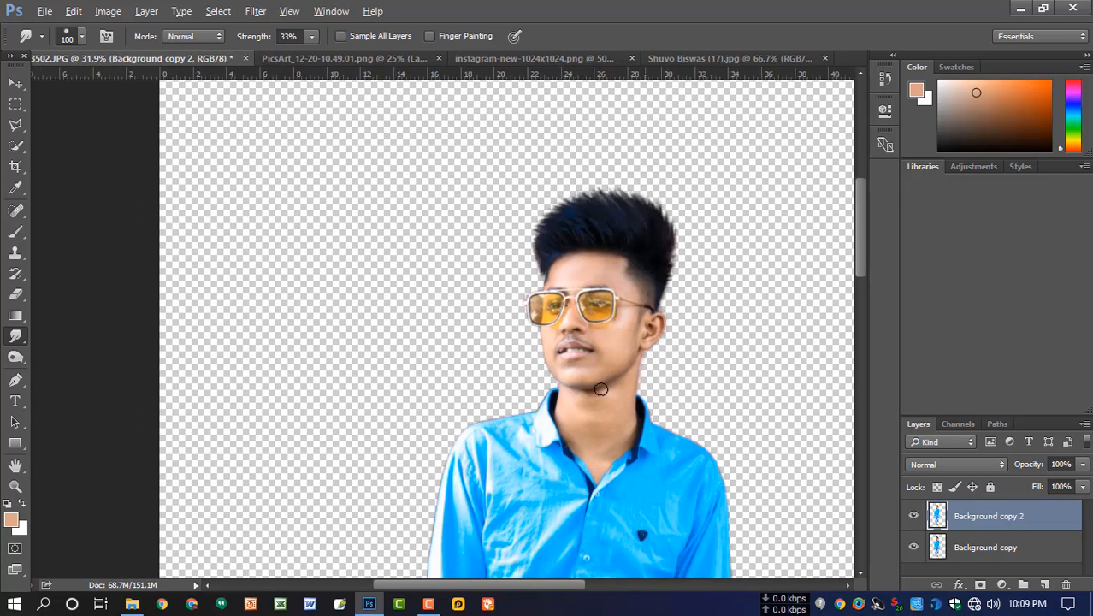
Adjust the midtone colours of the man's layer with Color Balance, keeping Preserve Luminosity on
left_click_drag(596, 447, 507, 335)
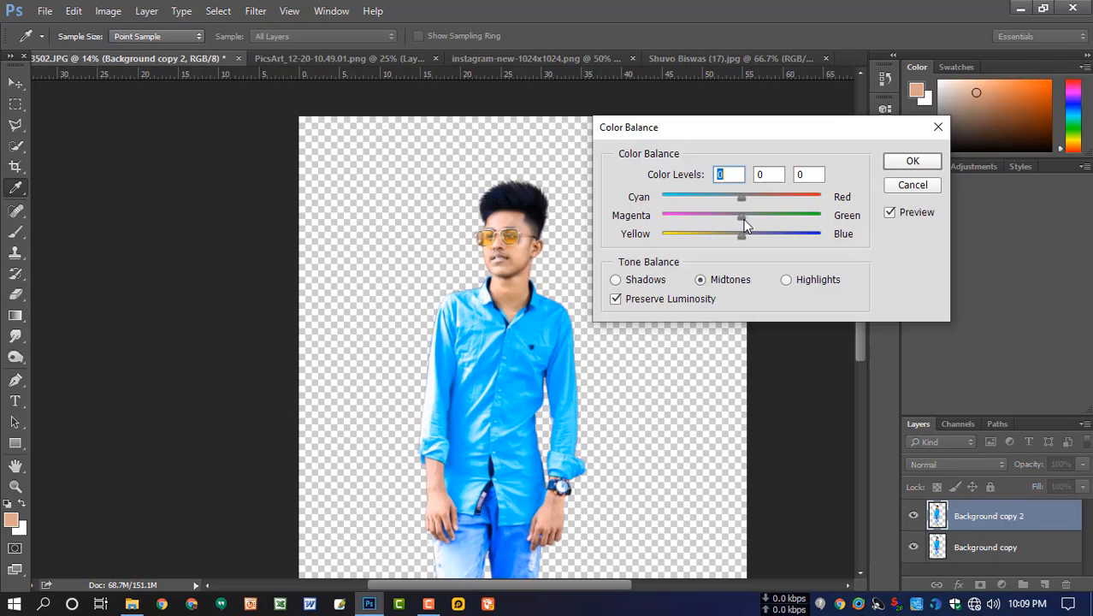
left_click(738, 219)
mouse_move(741, 196)
left_mouse_down()
mouse_move(752, 195)
mouse_move(750, 244)
left_mouse_up()
left_click(912, 161)
key("r")
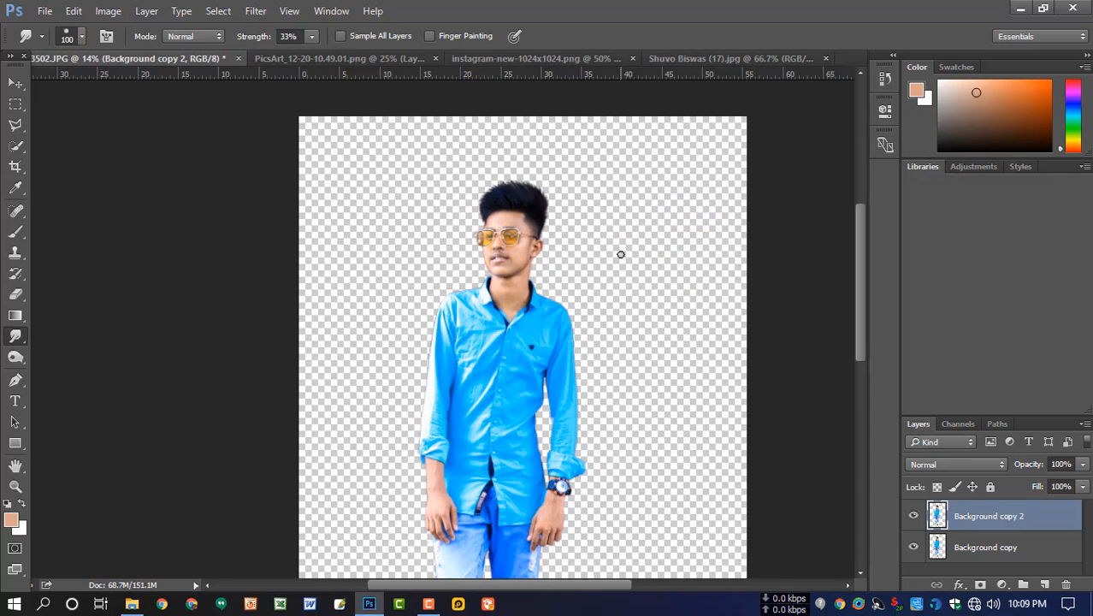
Copy the teal wall image from PicsArt_12-20-10.49.01.png into the man's document and place its layer beneath Background copy 2
scroll(539, 277, "down", 1)
scroll(539, 276, "down", 1)
scroll(530, 280, "down", 3)
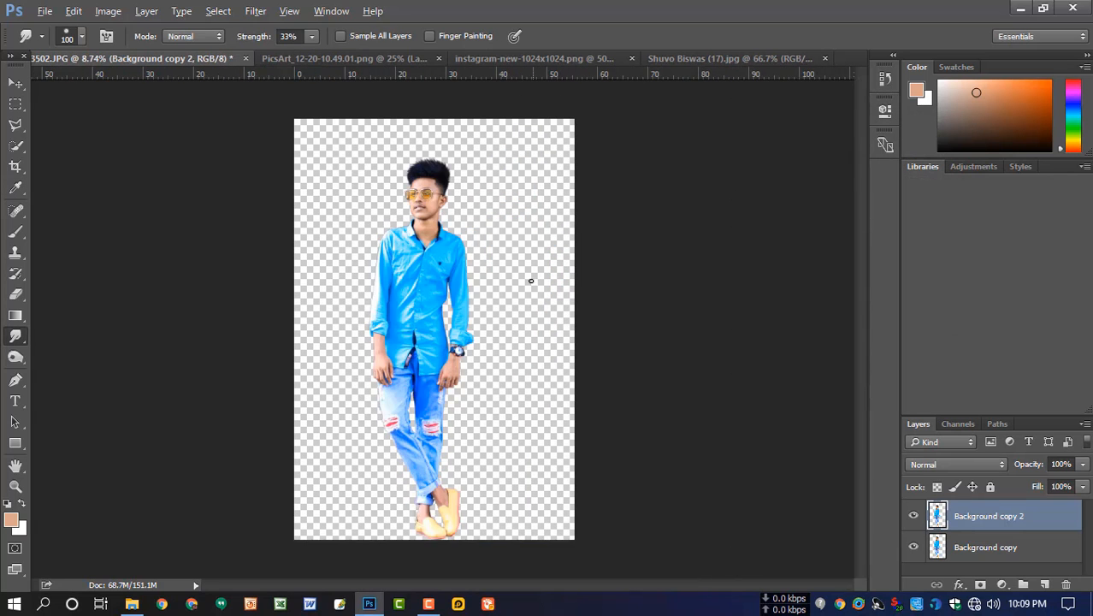
key("alt")
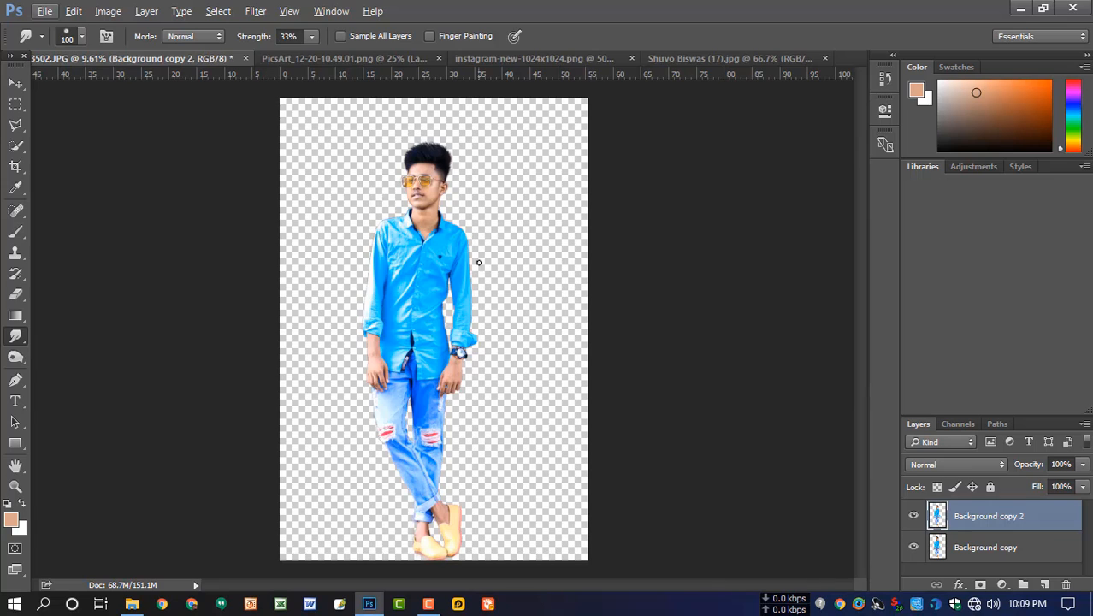
left_click(19, 86)
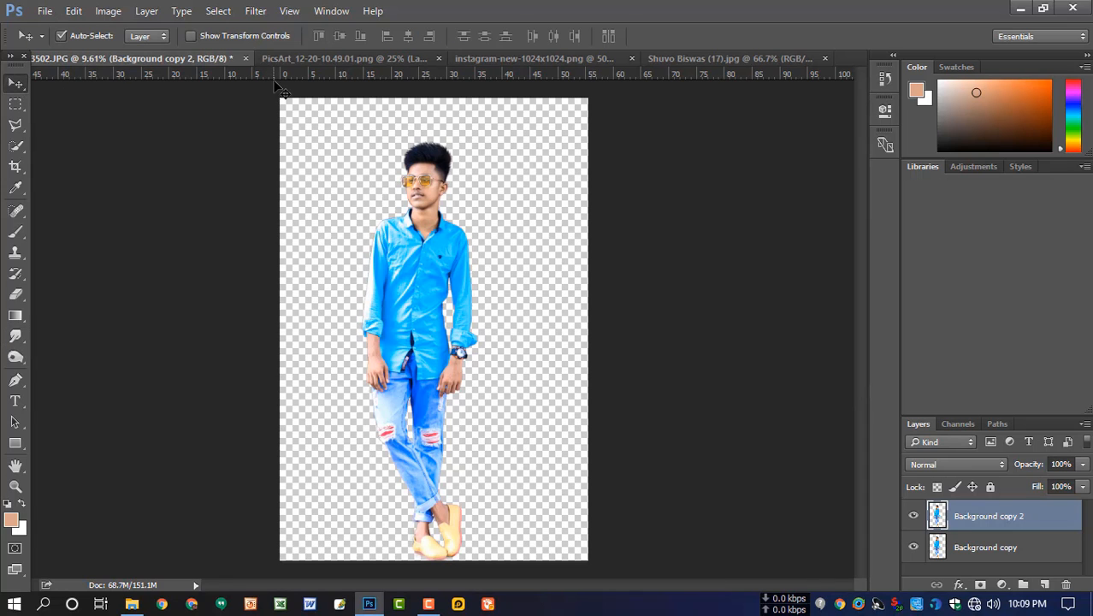
left_click(329, 59)
left_click_drag(550, 188, 499, 248)
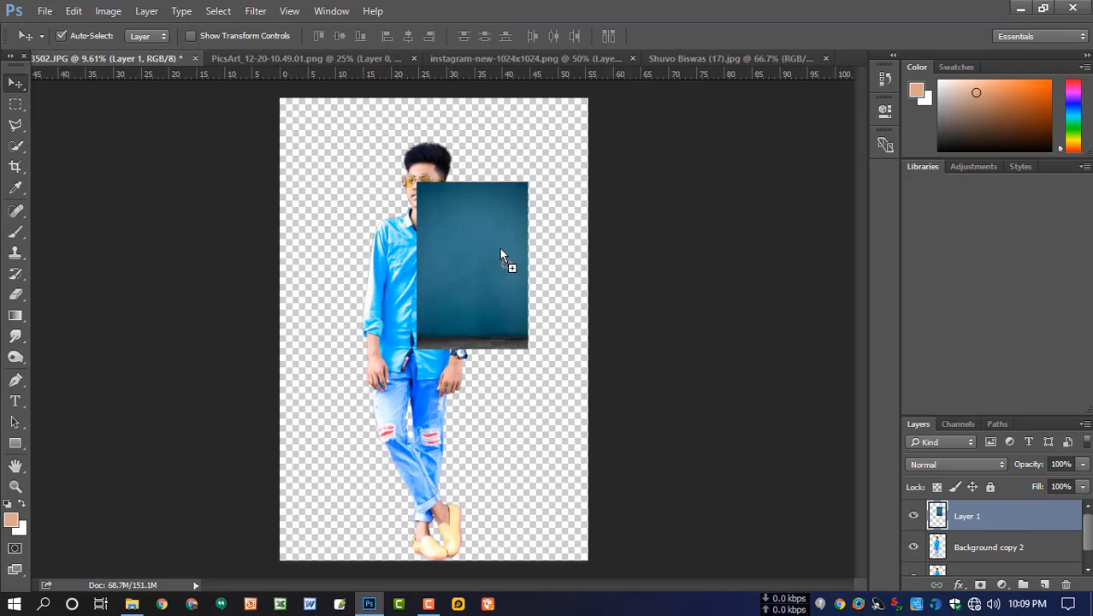
left_click_drag(982, 530, 983, 562)
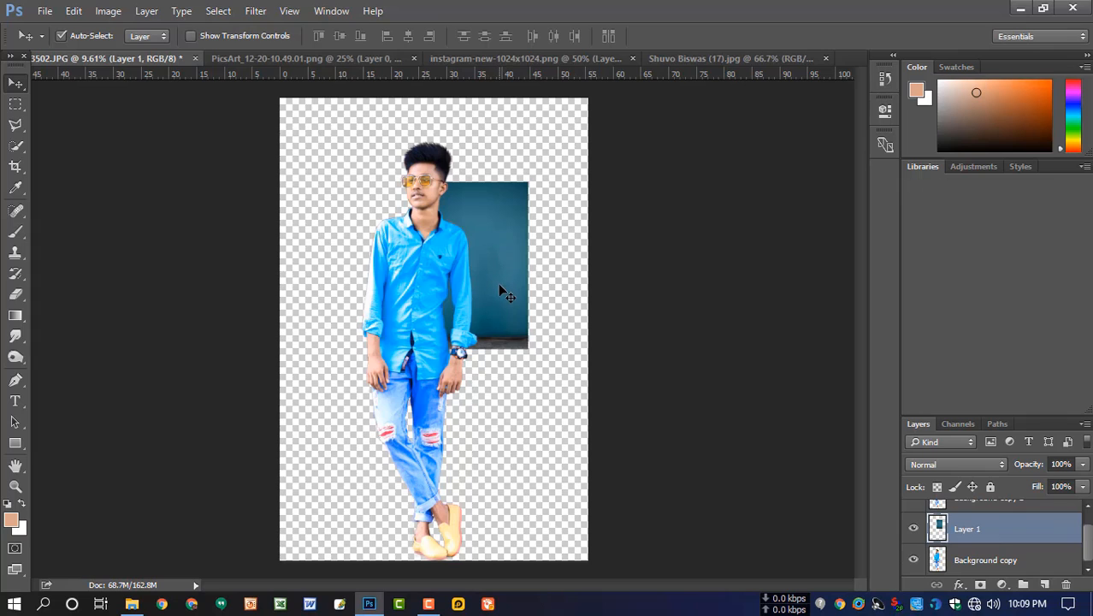
Scale the teal wall layer up to the full canvas height and almost the full width, starting at the upper-left corner
scroll(498, 282, "down", 1)
key("ctrl+t")
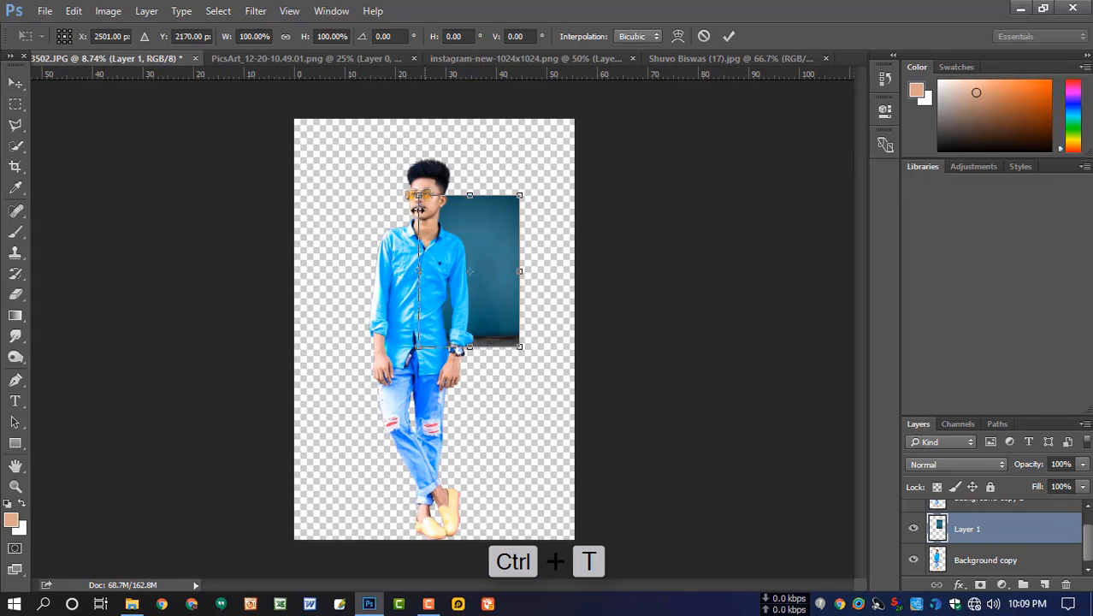
left_click_drag(419, 196, 294, 119)
left_click_drag(520, 347, 567, 539)
key("Return")
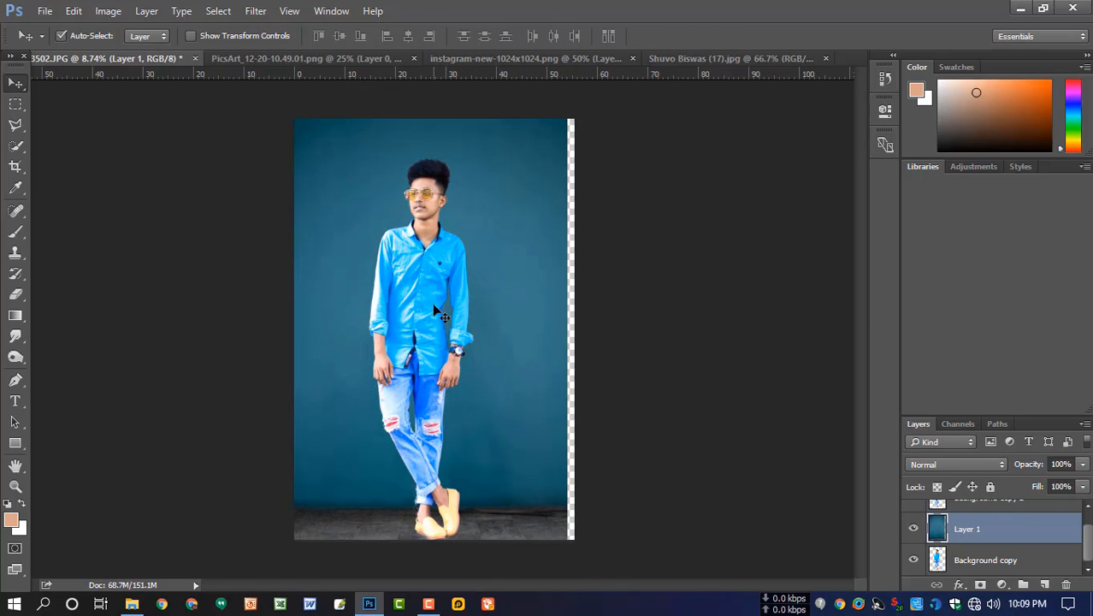
Scale the man's layer down about its centre to about 95.6%
left_click(434, 315)
key("ctrl+t")
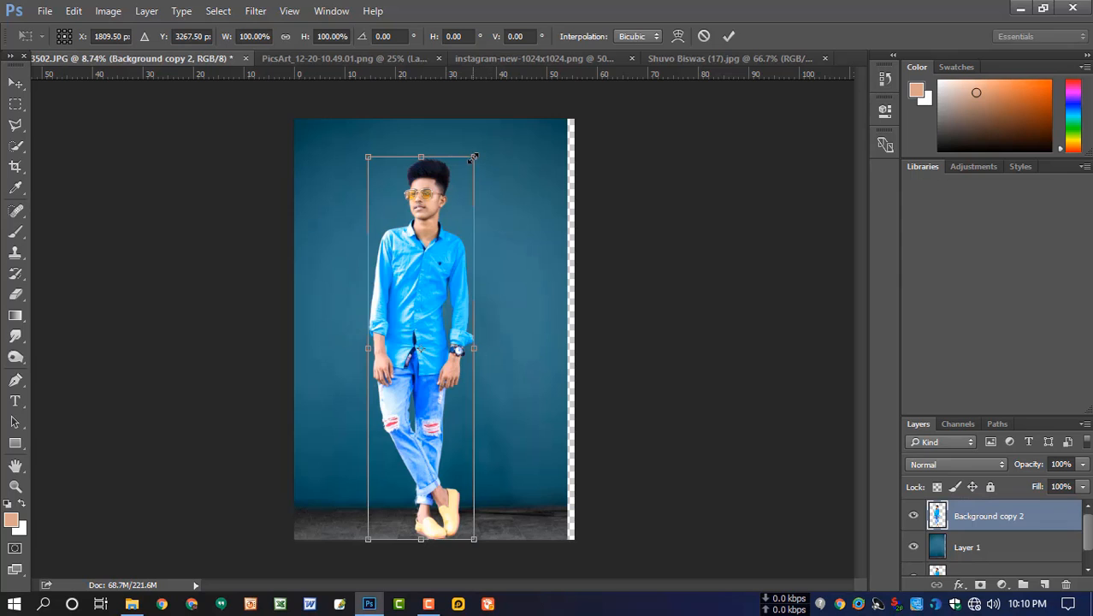
left_click_drag(473, 157, 471, 164)
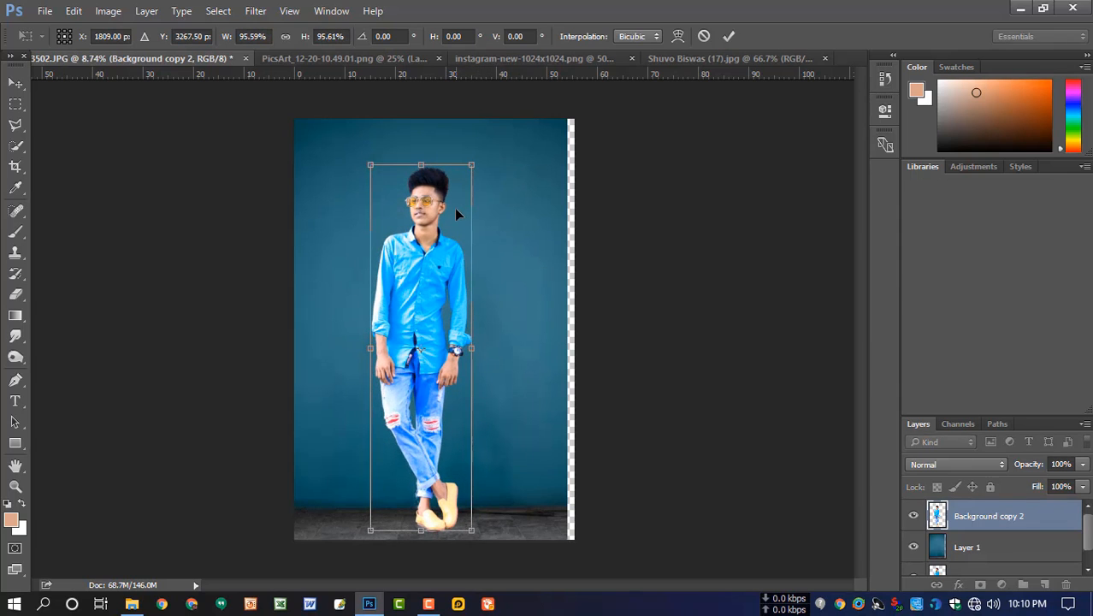
key("Return")
Crop the canvas to cut away the transparent strip along the right edge of the wall background
left_click(512, 258)
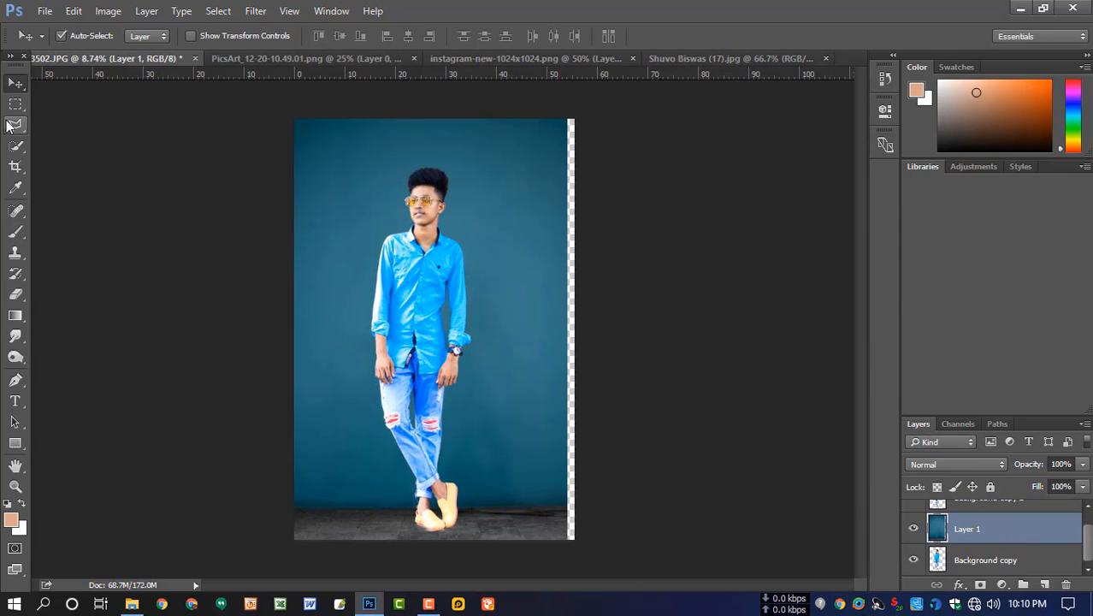
left_click(15, 166)
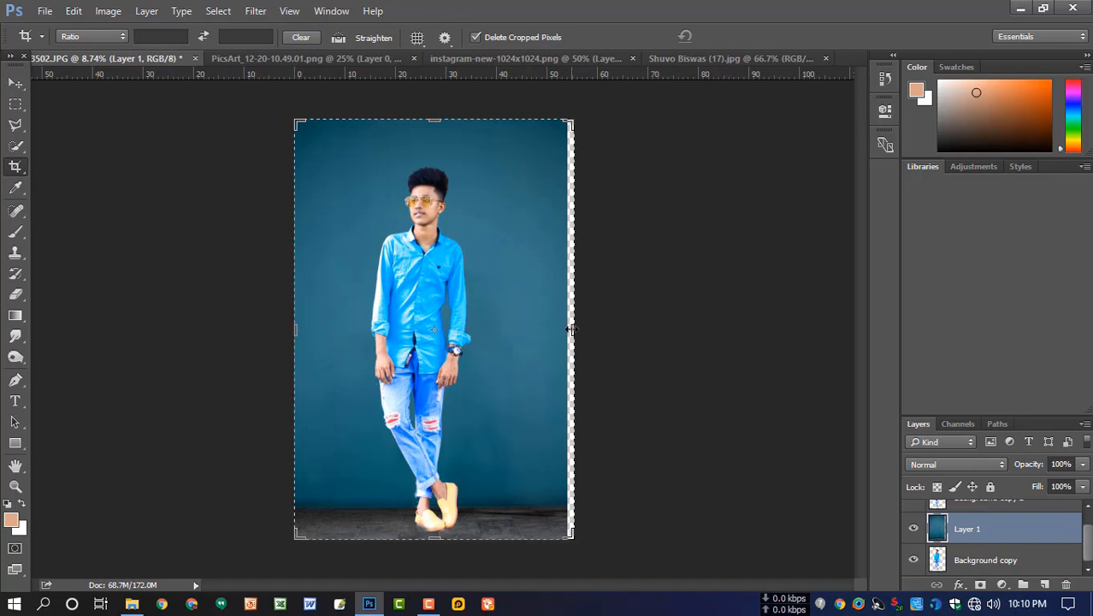
left_click_drag(572, 328, 574, 329)
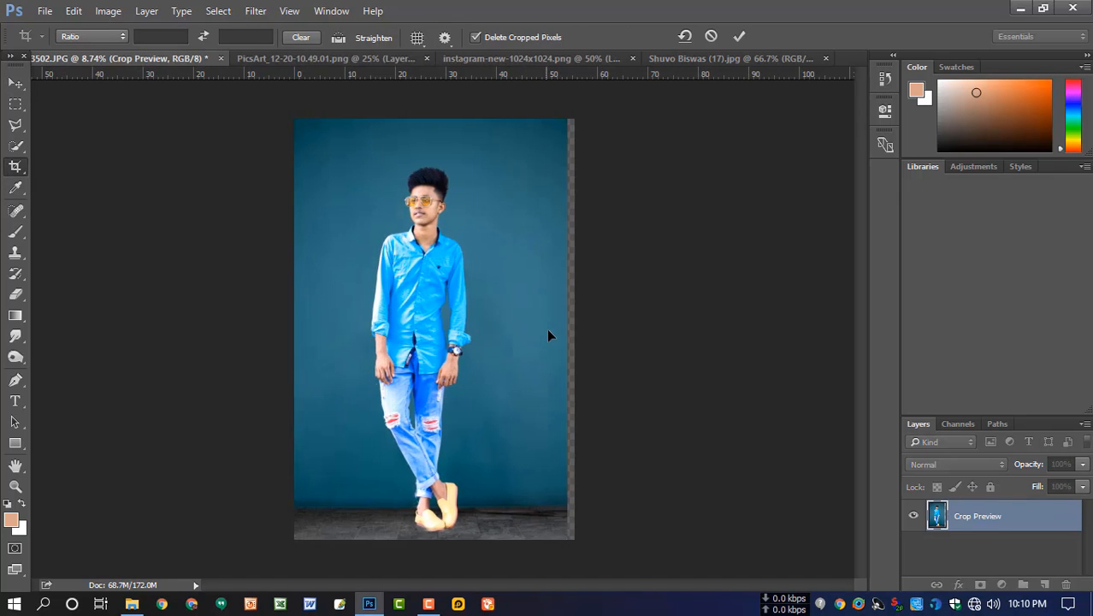
key("Return")
Nudge the man's layer about 100 px to the right on the wall background
left_click(15, 83)
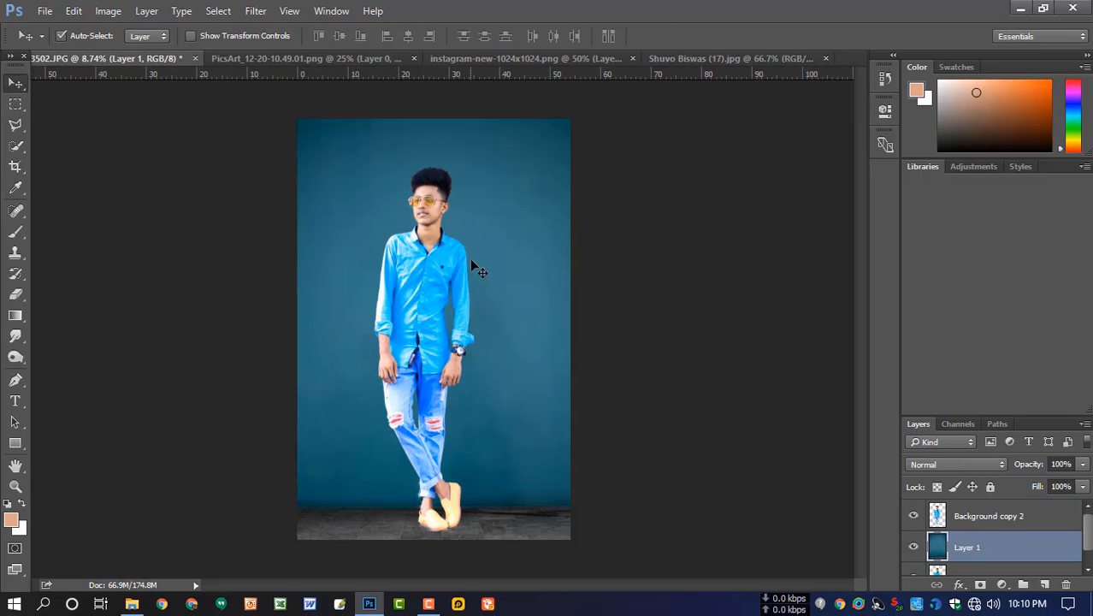
left_click(439, 264)
key("shift+Right")
key("shift+Right")
key("shift+Right")
key("shift+Right")
key("shift+Right")
key("shift+Right")
key("shift+Right")
key("shift+Right")
key("shift+Right")
key("shift+Right")
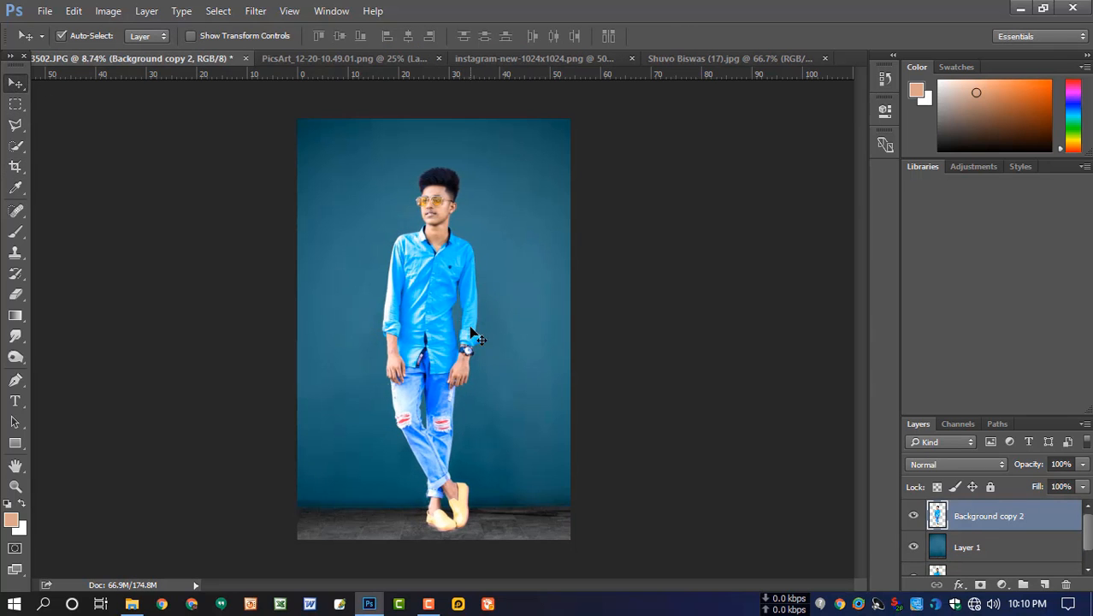
Nudge the man's layer about 40 px down so his shoes sit lower on the floor
key("ctrl+t")
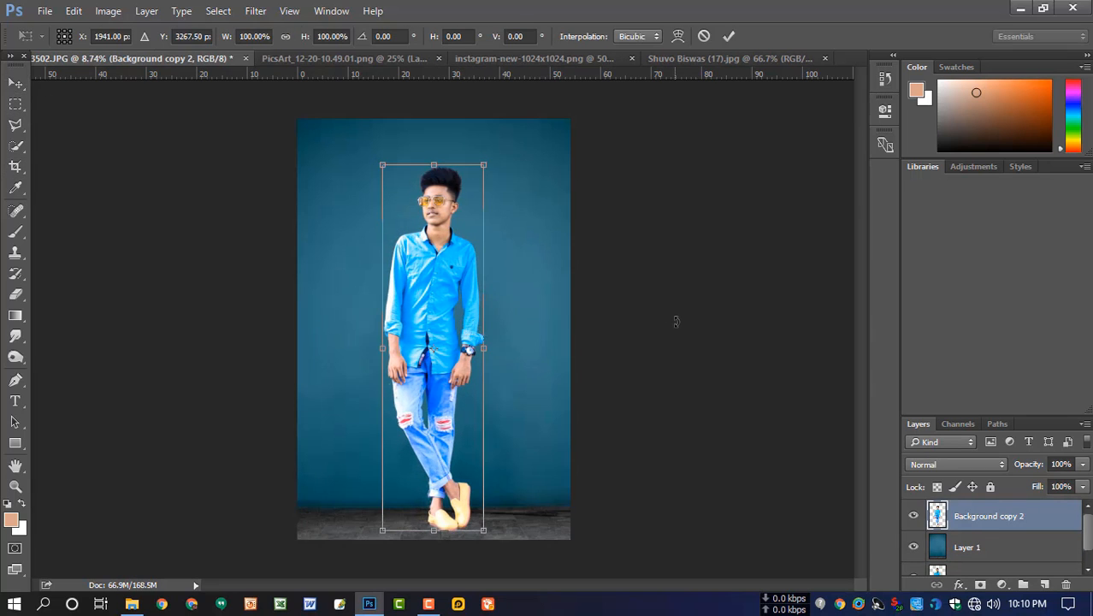
key("Return")
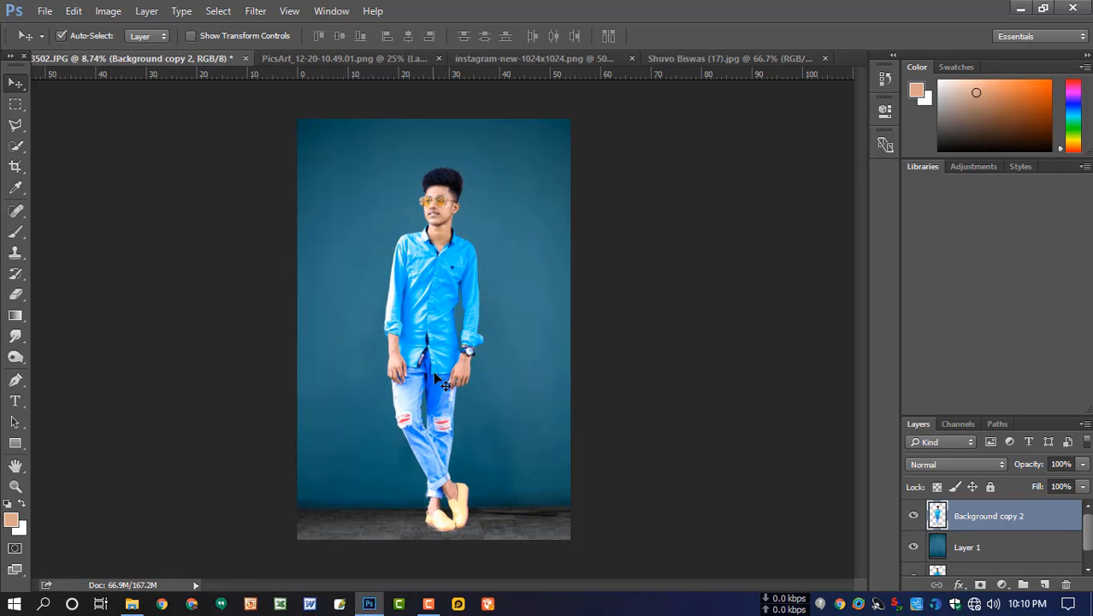
key("shift+Down")
key("shift+Down")
key("shift+Down")
key("shift+Down")
key("shift+Down")
key("shift+Down")
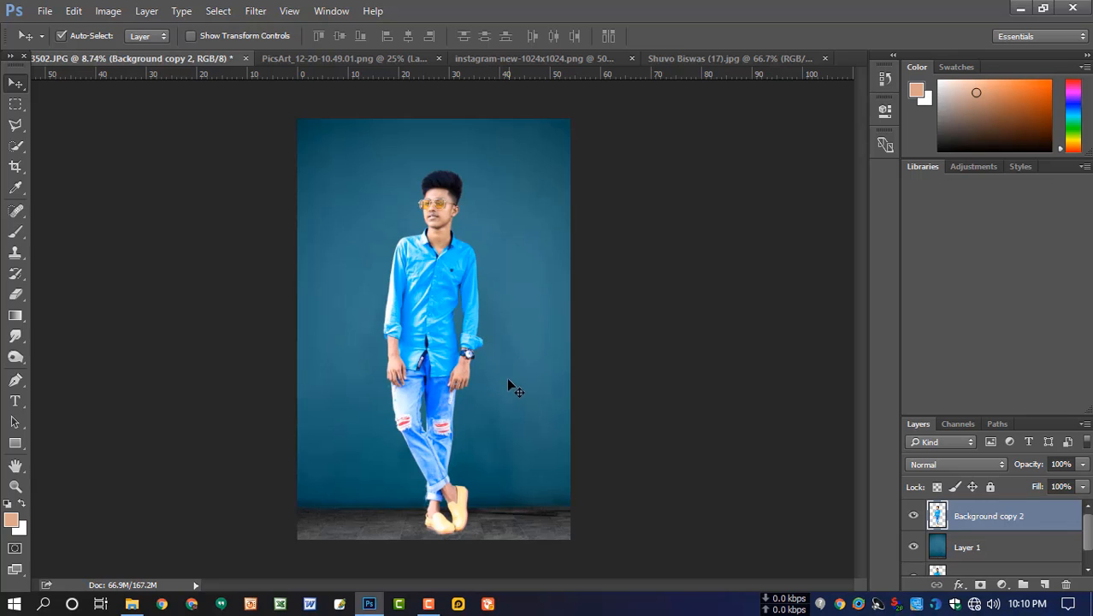
Rotate the man's layer counterclockwise by about 0.81° and apply the transform
key("ctrl")
key("ctrl+t")
left_click_drag(674, 373, 698, 363)
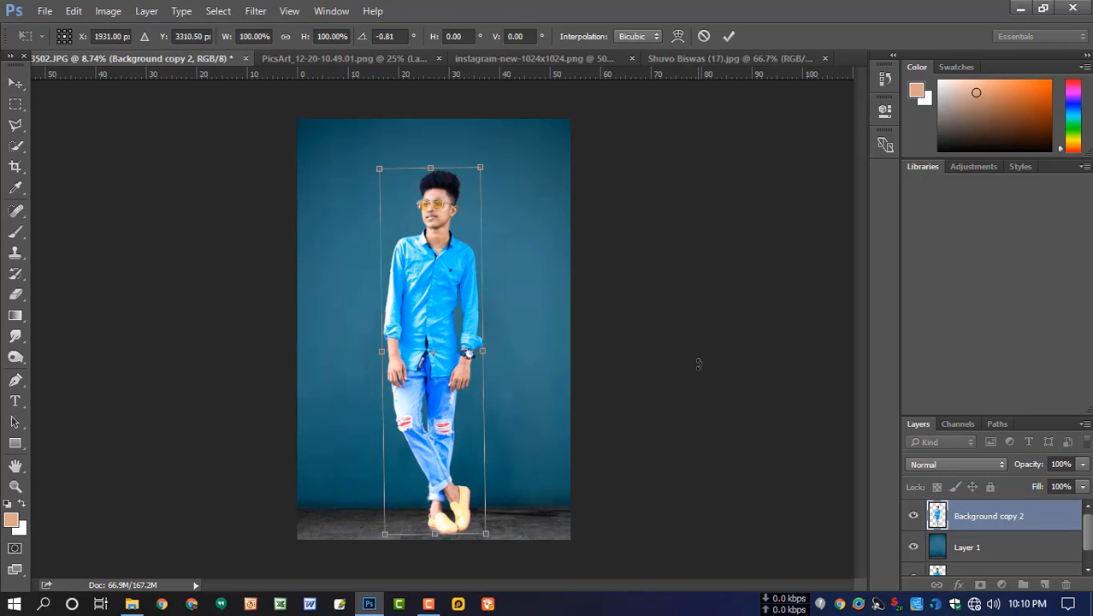
key("Return")
key("ctrl+0")
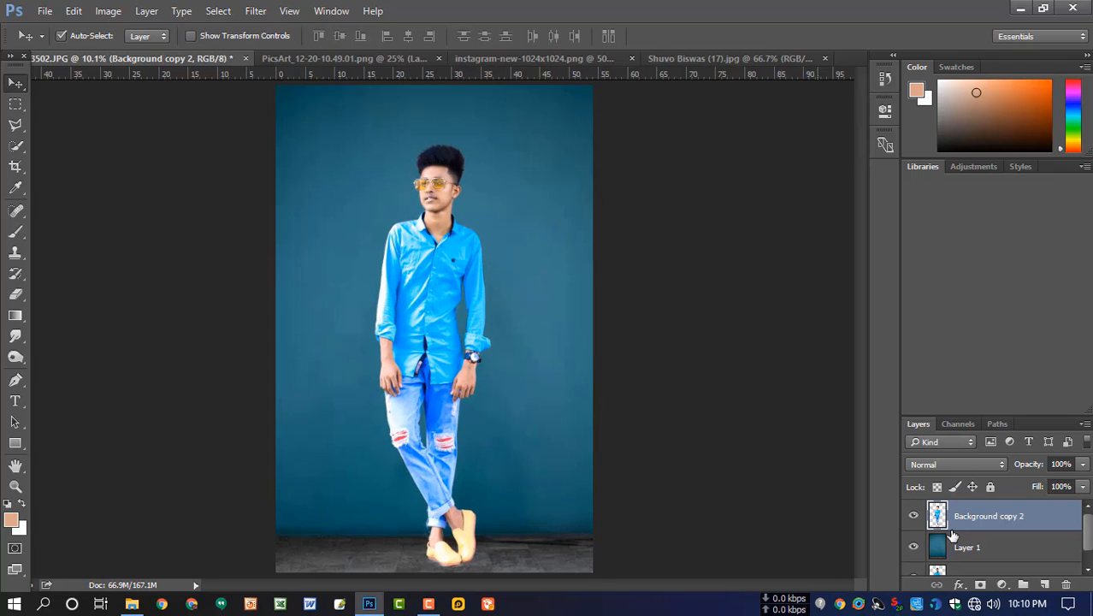
Add a new layer above the man and set up a black brush with 100% opacity and 100% flow
left_click(1044, 584)
key("b")
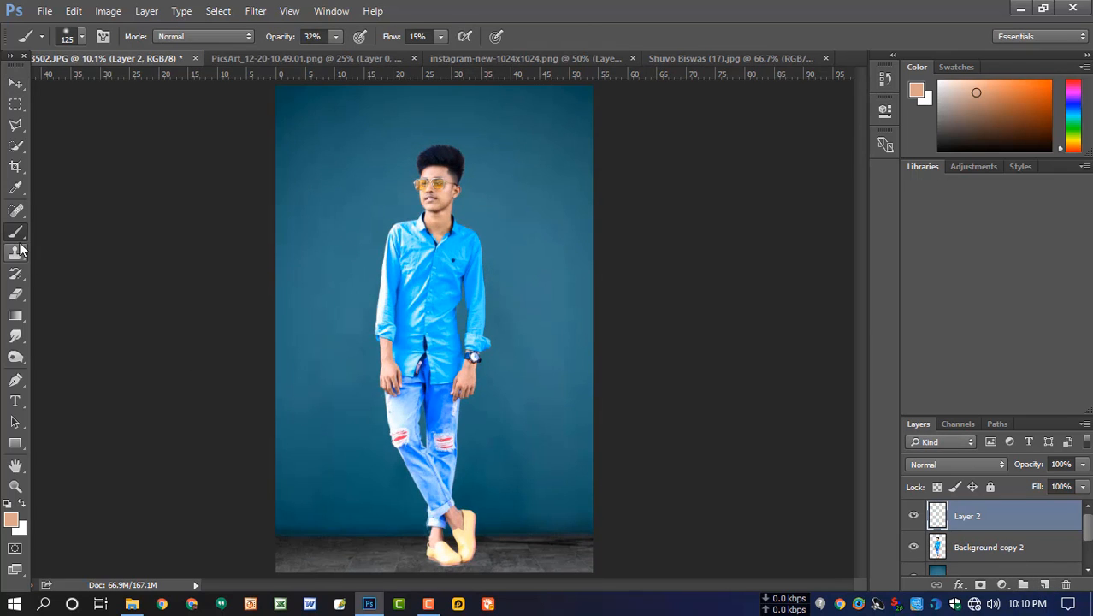
left_click(336, 37)
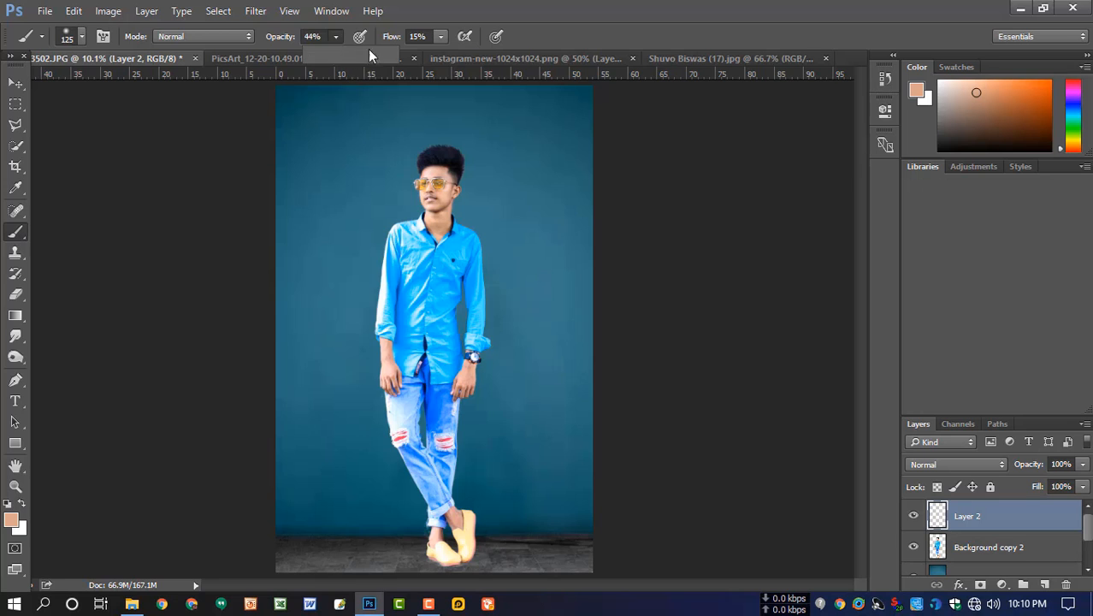
left_click(441, 37)
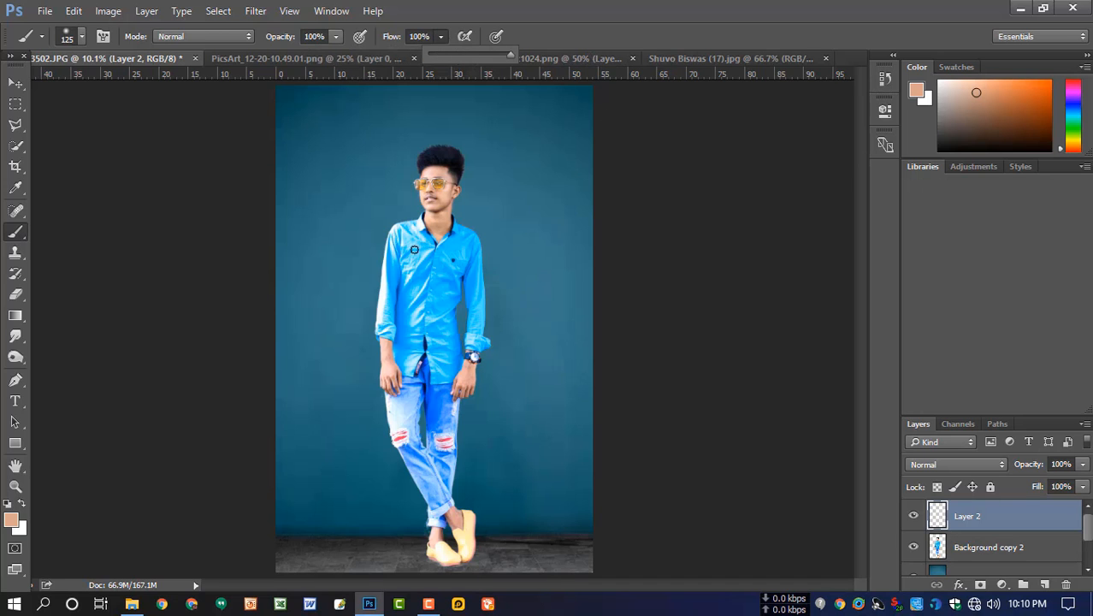
left_click(11, 519)
left_click_drag(768, 296, 742, 419)
key("Return")
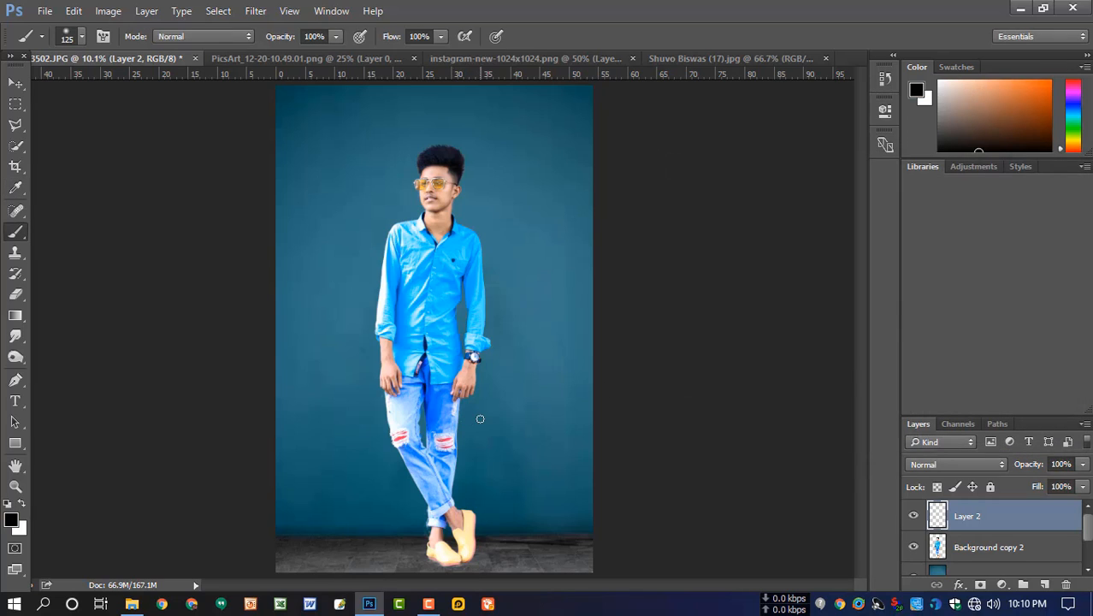
Stamp one soft black dab with an 800 px brush, flatten it to about 33% height and place it under the shoes
key("bracketright")
key("bracketright")
key("bracketright")
left_click(527, 380)
key("ctrl+t")
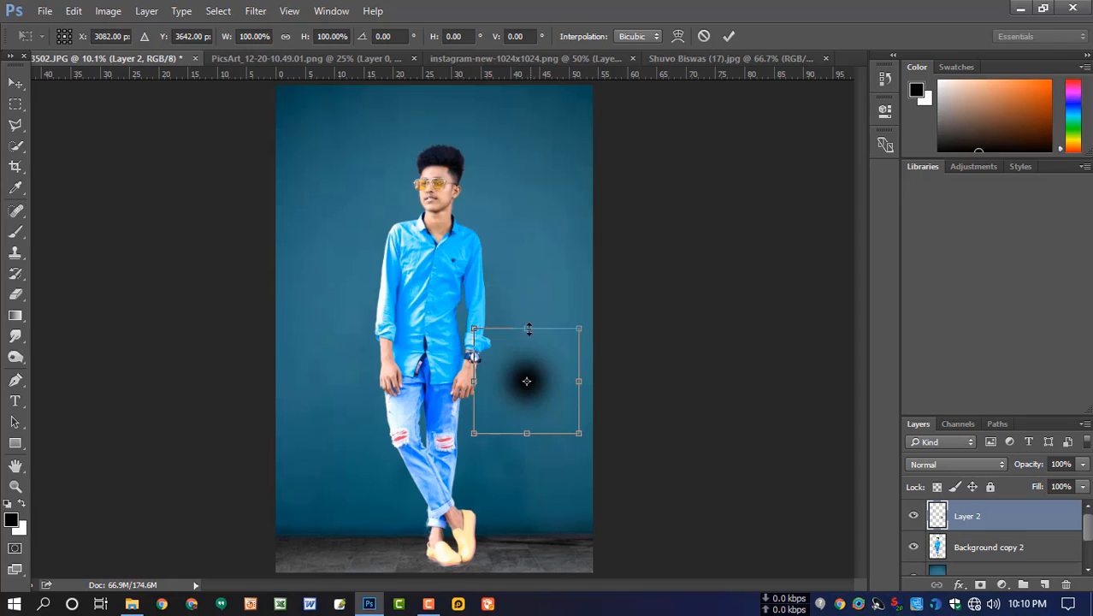
left_click_drag(529, 329, 466, 575)
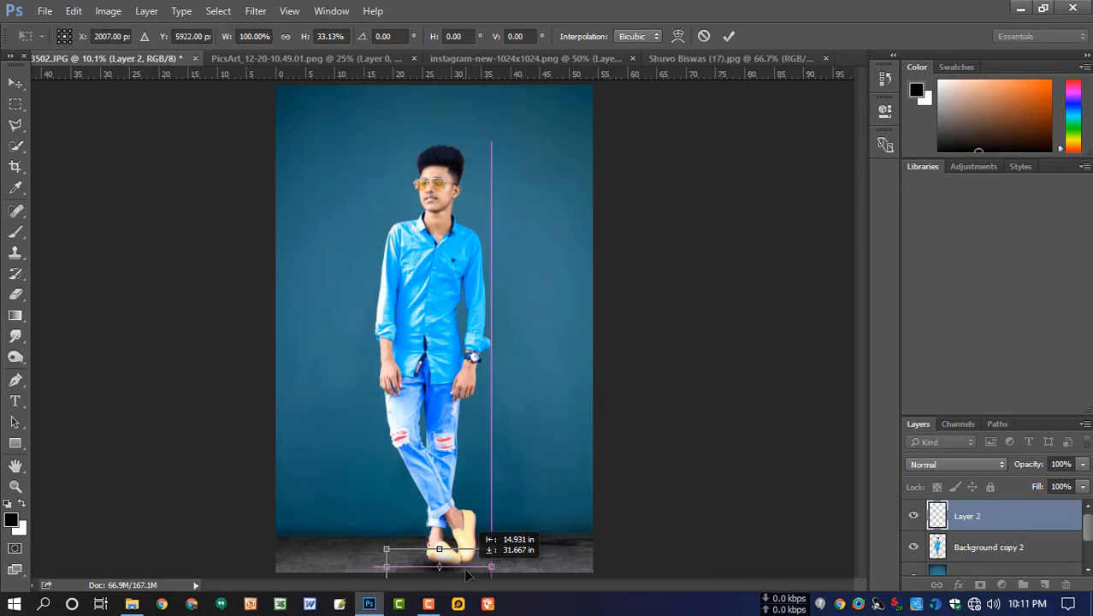
key("Return")
Move the shadow layer beneath the man's layer, enlarge it to about 169% width and 163% height, and centre it under his shoes
key("b")
left_click_drag(1018, 542, 995, 558)
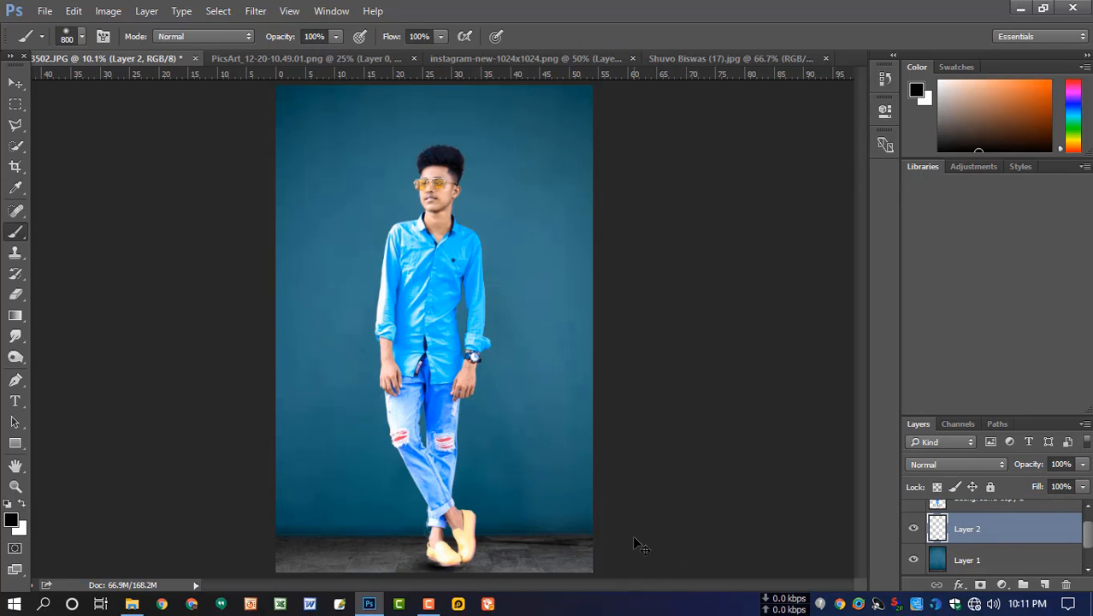
key("ctrl+t")
left_click_drag(502, 545, 539, 536)
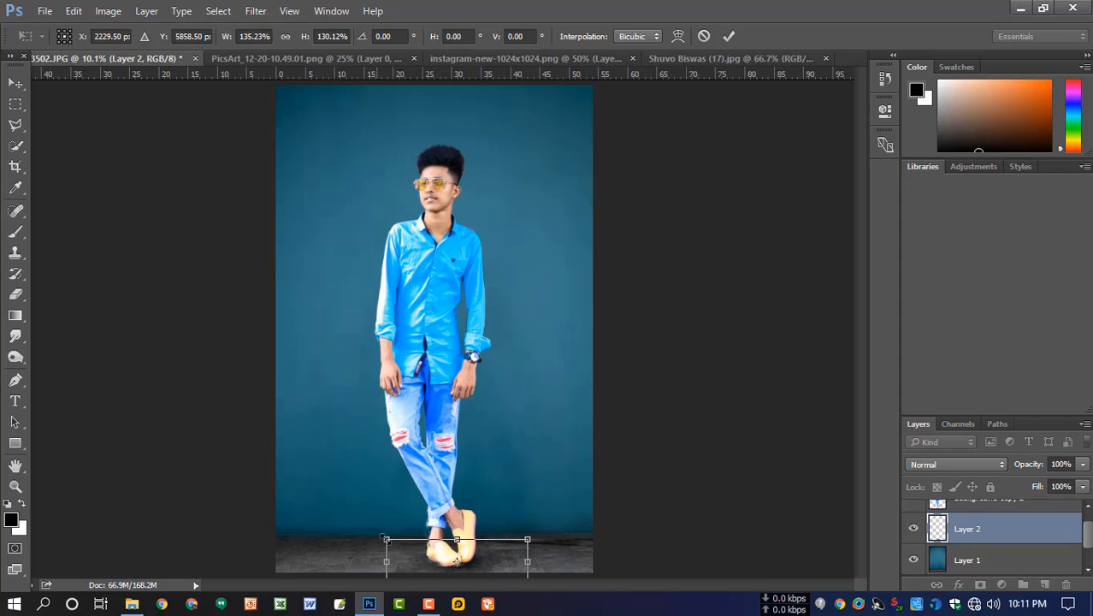
left_click_drag(385, 539, 368, 532)
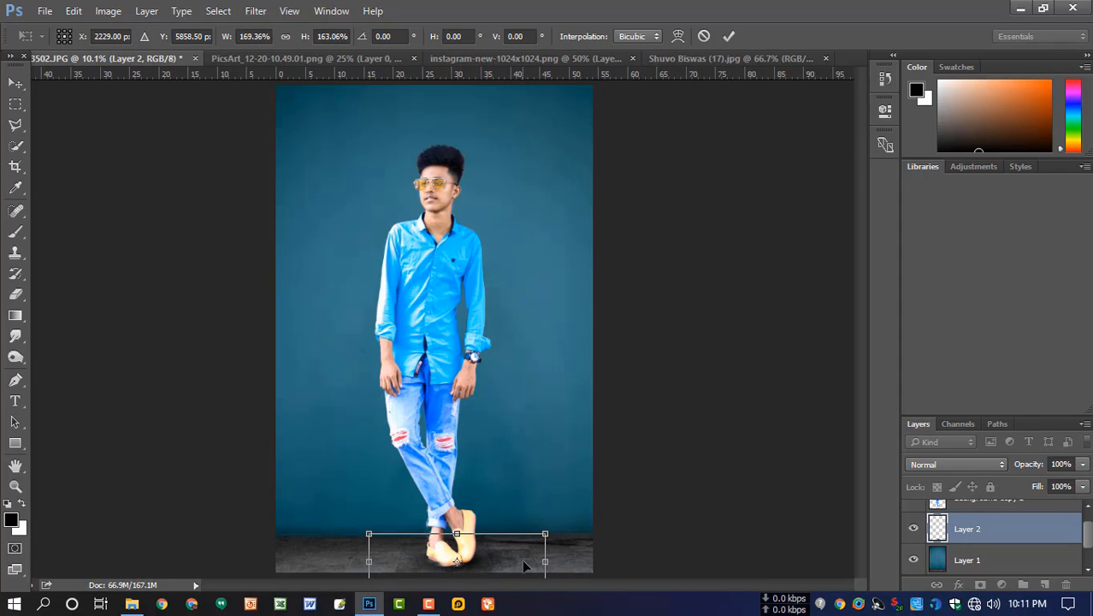
left_click_drag(531, 568, 526, 569)
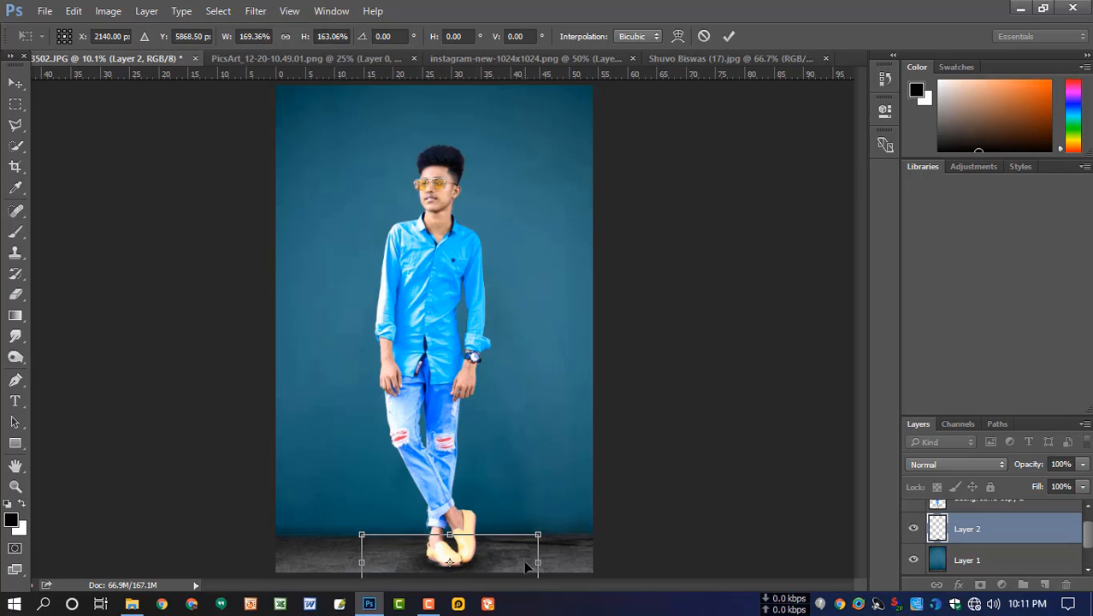
key("Return")
Lower the shoe shadow layer's opacity to 78%
key("b")
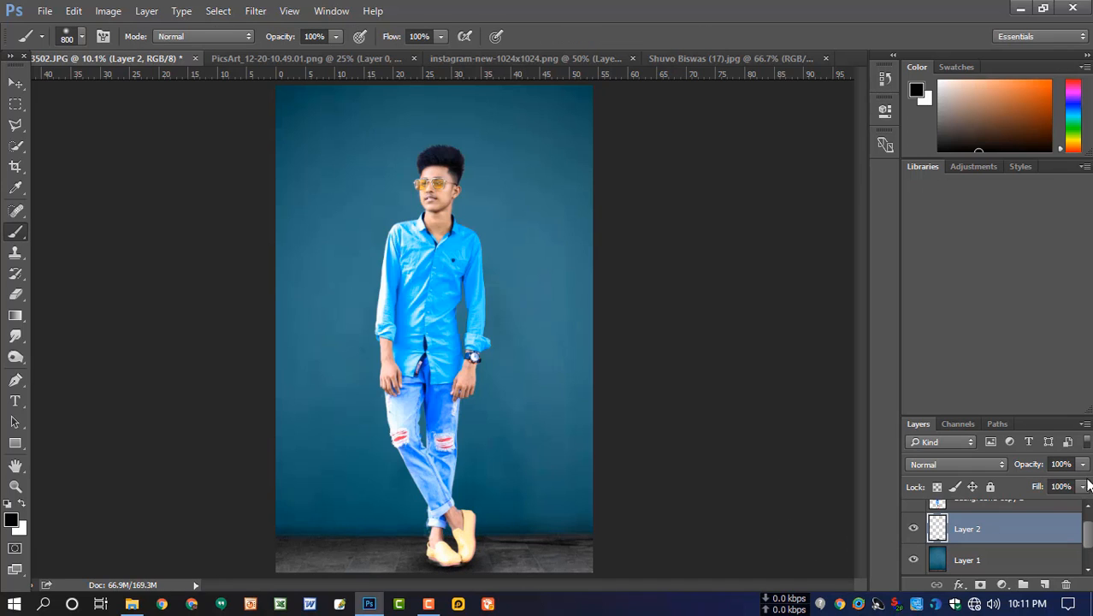
left_click(1082, 464)
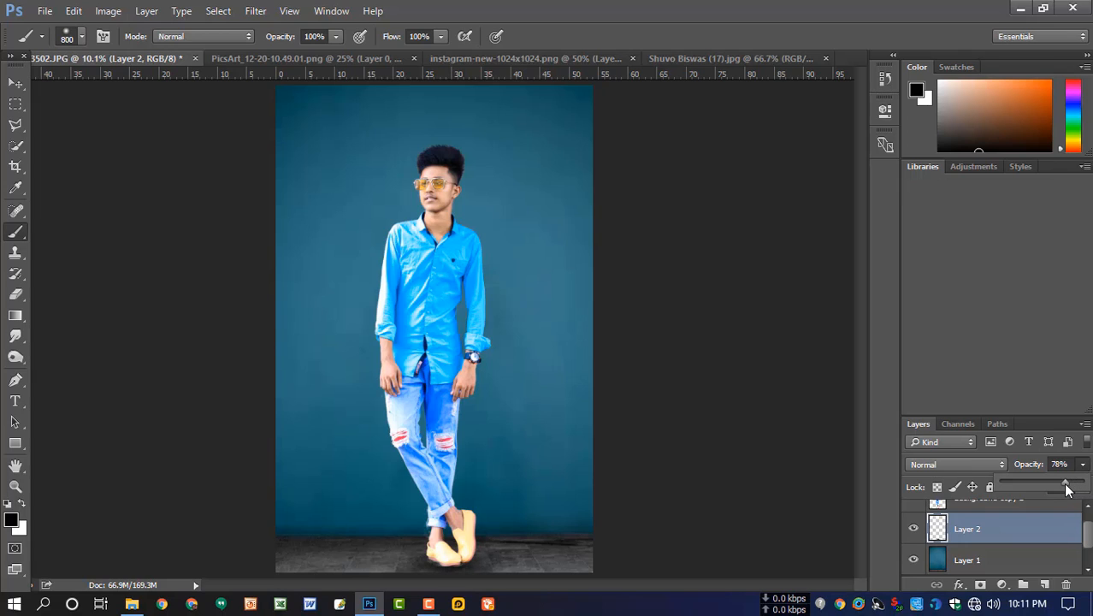
left_click(815, 436)
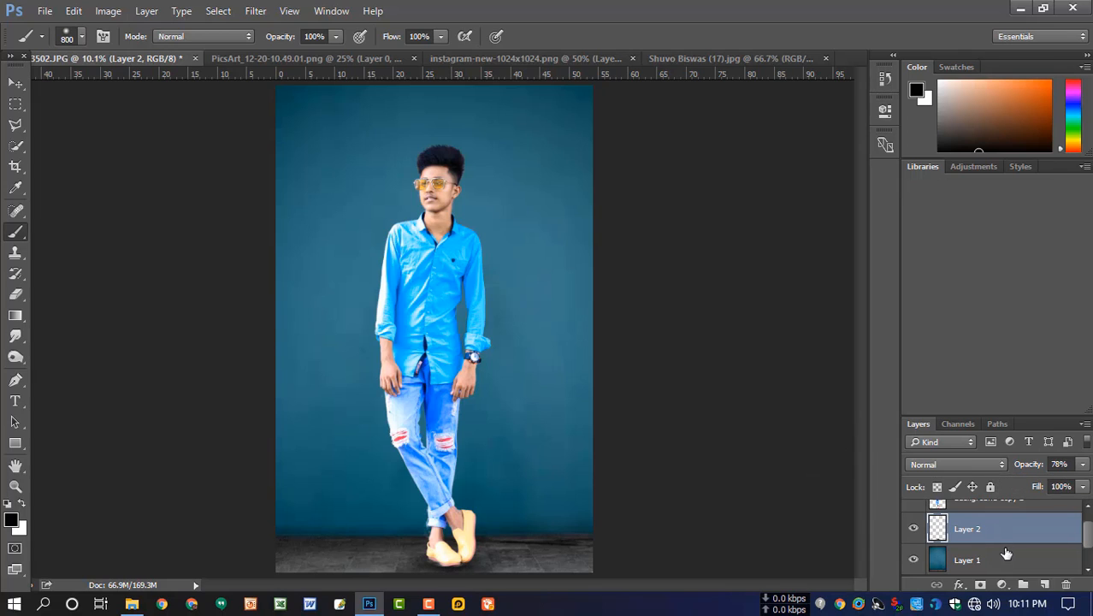
Add a new layer and draw a black-to-transparent linear gradient from below the photo upward to darken the floor
left_click(1044, 584)
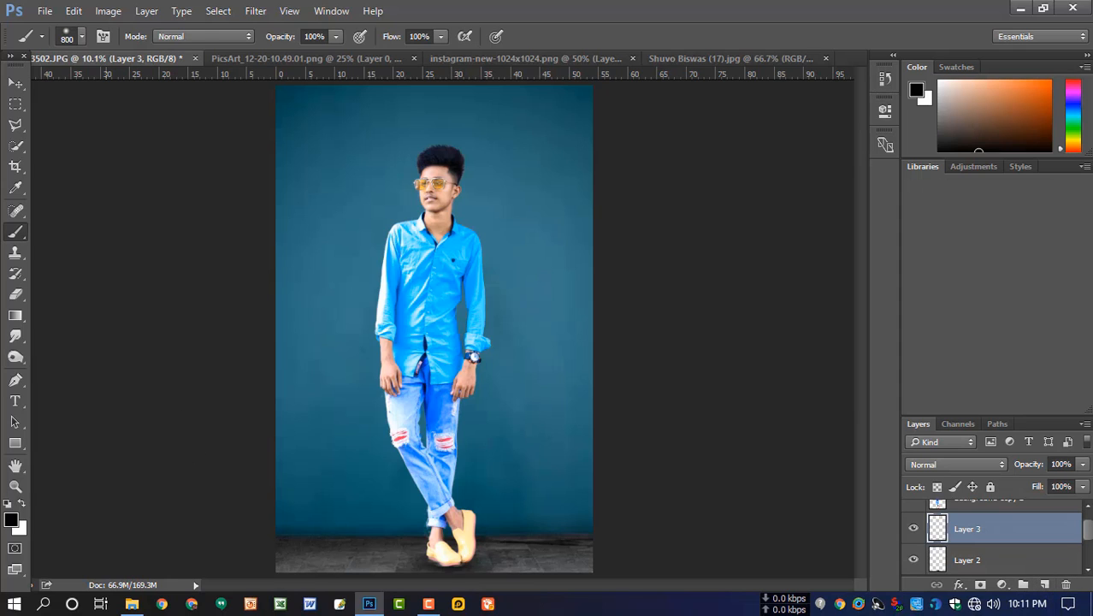
left_click(15, 315)
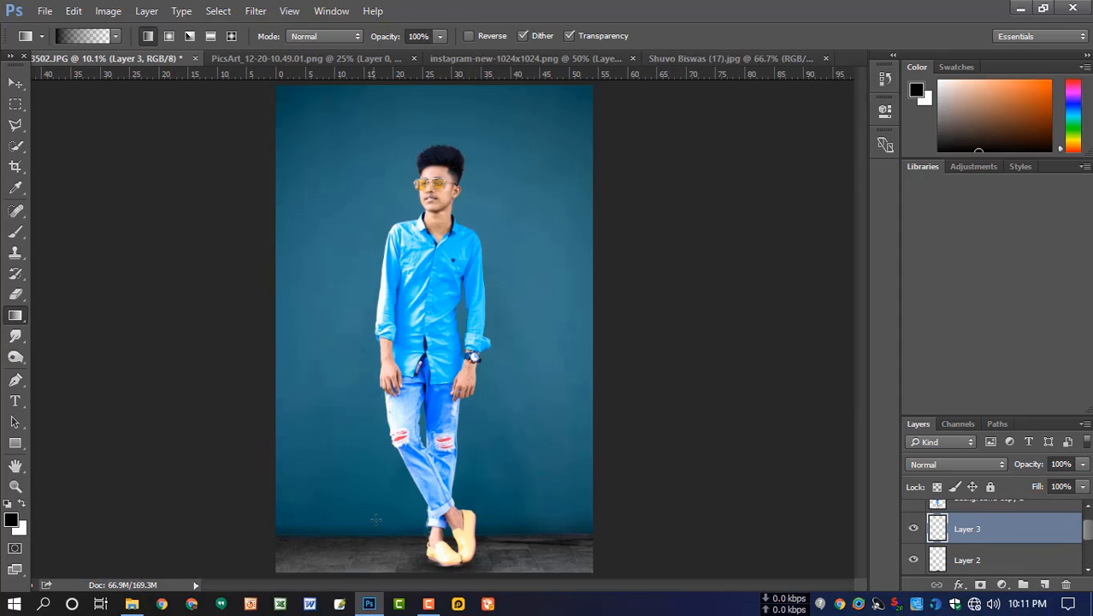
scroll(375, 519, "down", 3)
left_click_drag(439, 554, 438, 419)
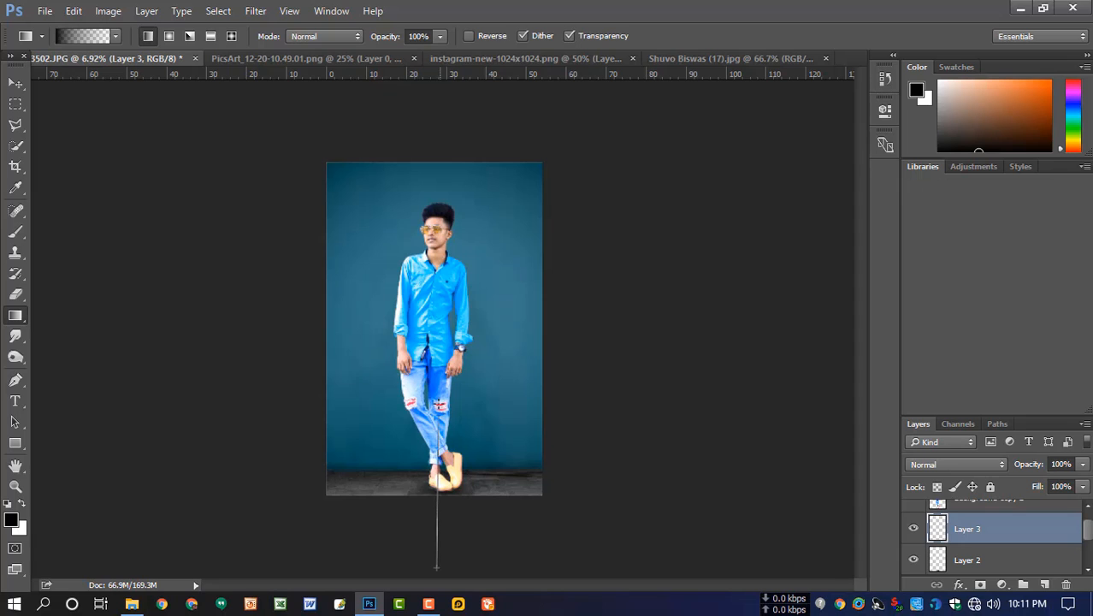
left_click_drag(436, 348, 436, 348)
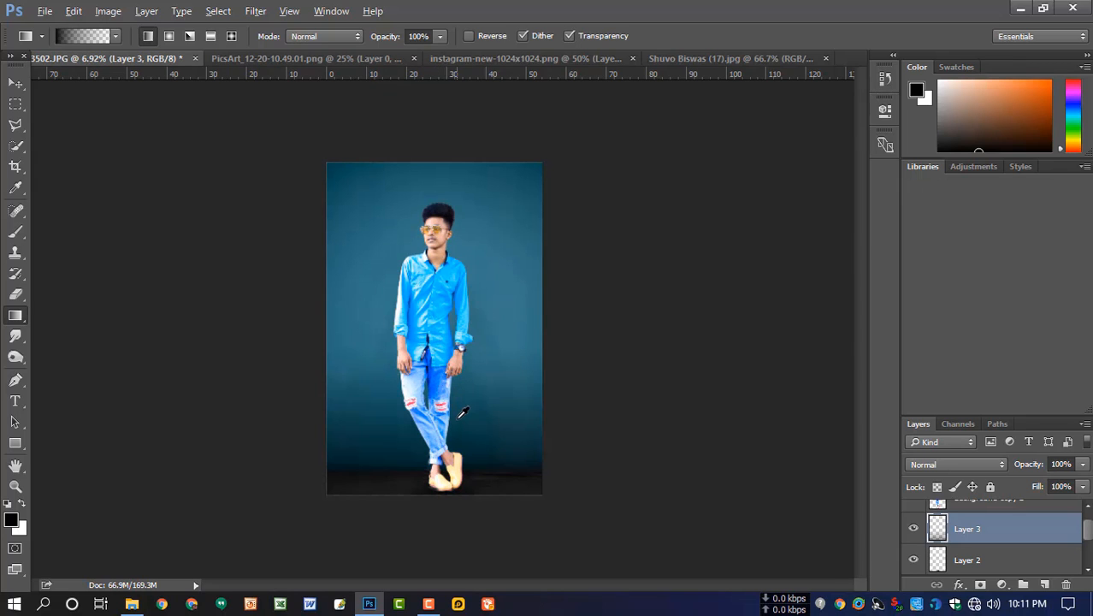
Move the black gradient layer above the man's layer so it also darkens his lower legs and shoes
scroll(462, 413, "up", 1)
scroll(961, 550, "up", 1)
left_click_drag(961, 547, 973, 510)
scroll(446, 391, "up", 1)
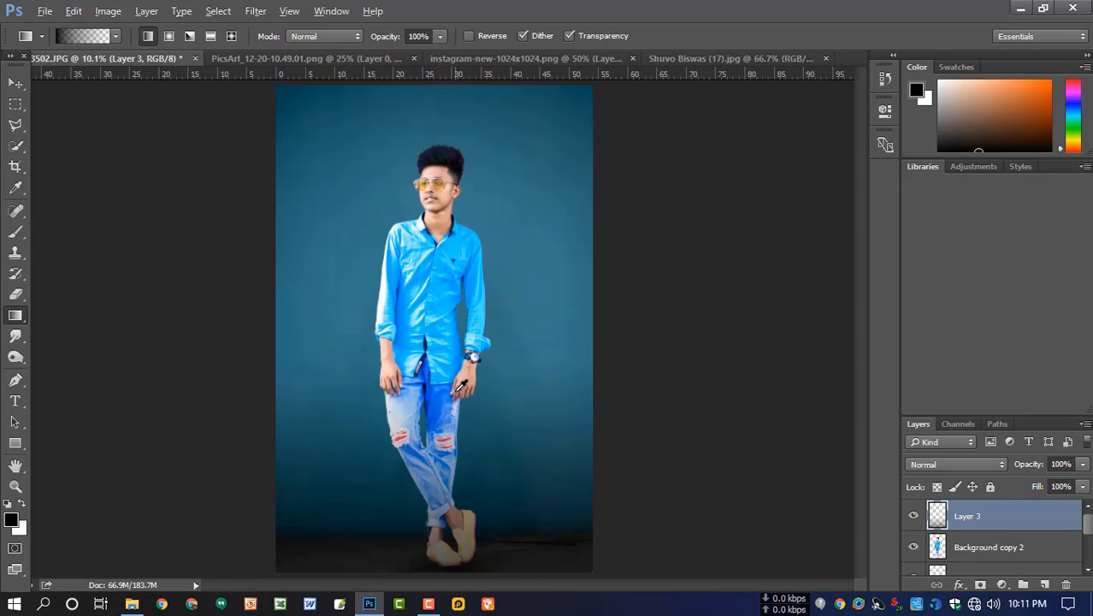
Burn the midtones of both shoes on the man's layer with a 250 px brush at 44% exposure
scroll(459, 385, "down", 1)
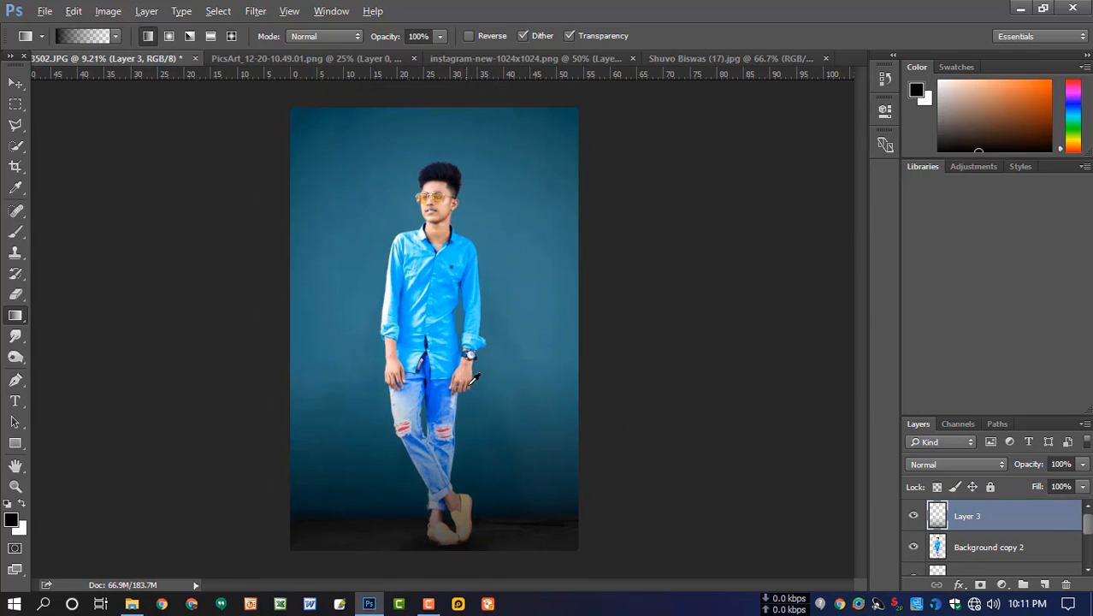
scroll(457, 402, "up", 1)
scroll(426, 416, "up", 3)
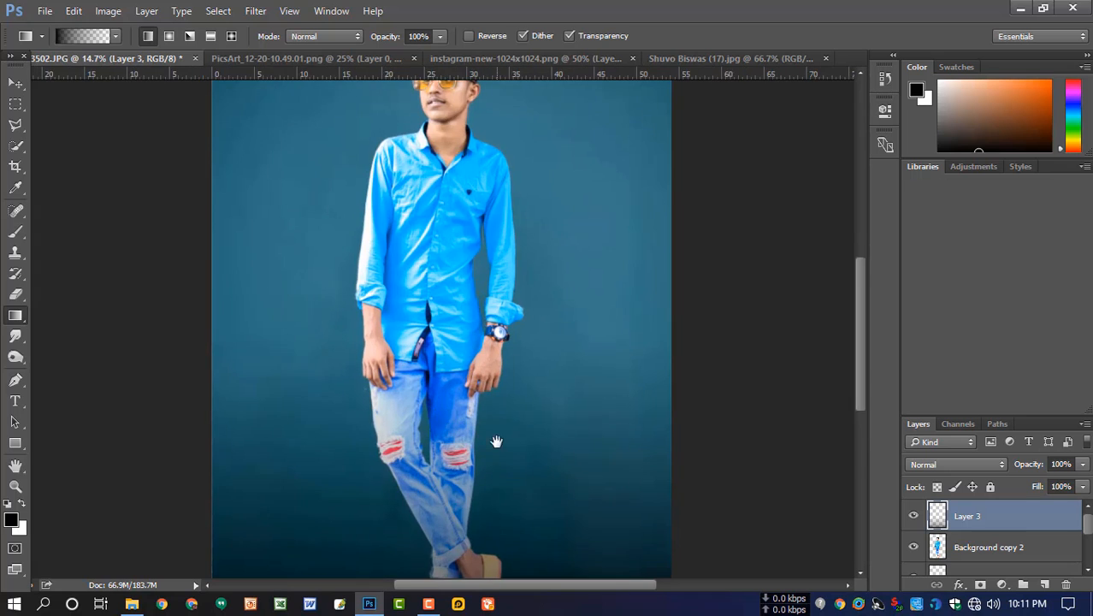
left_click_drag(496, 441, 488, 297)
scroll(479, 376, "up", 2)
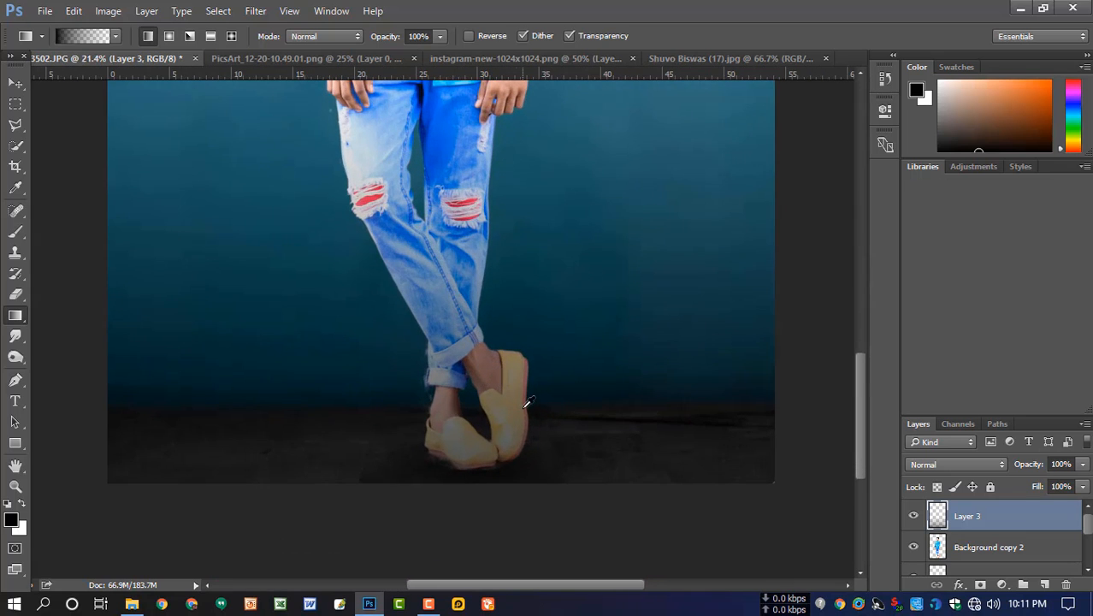
left_click(16, 356)
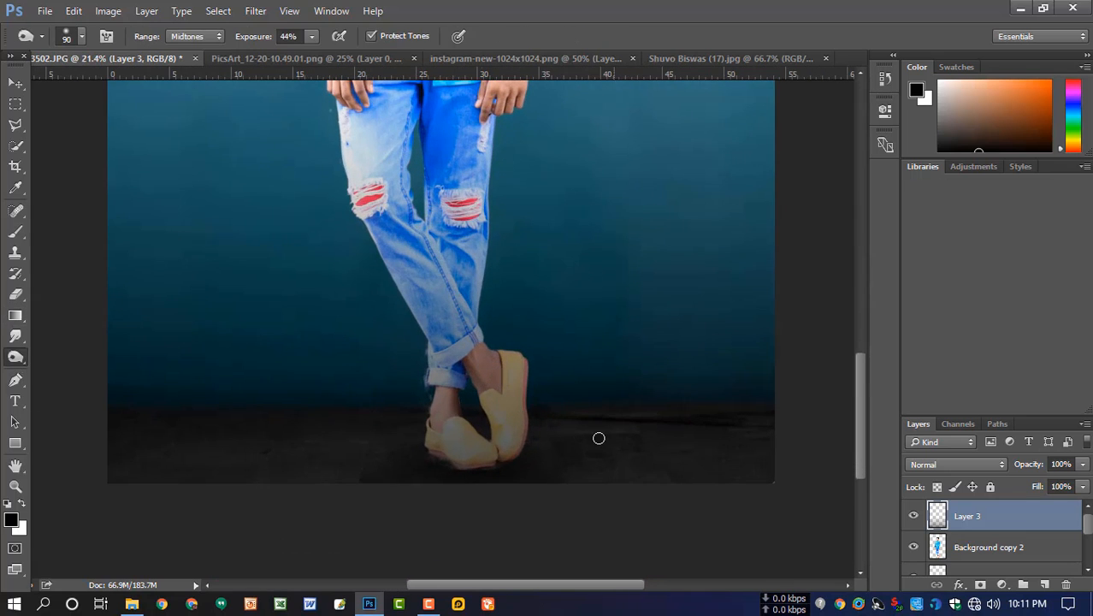
key("bracketright")
key("bracketright")
left_click(956, 550)
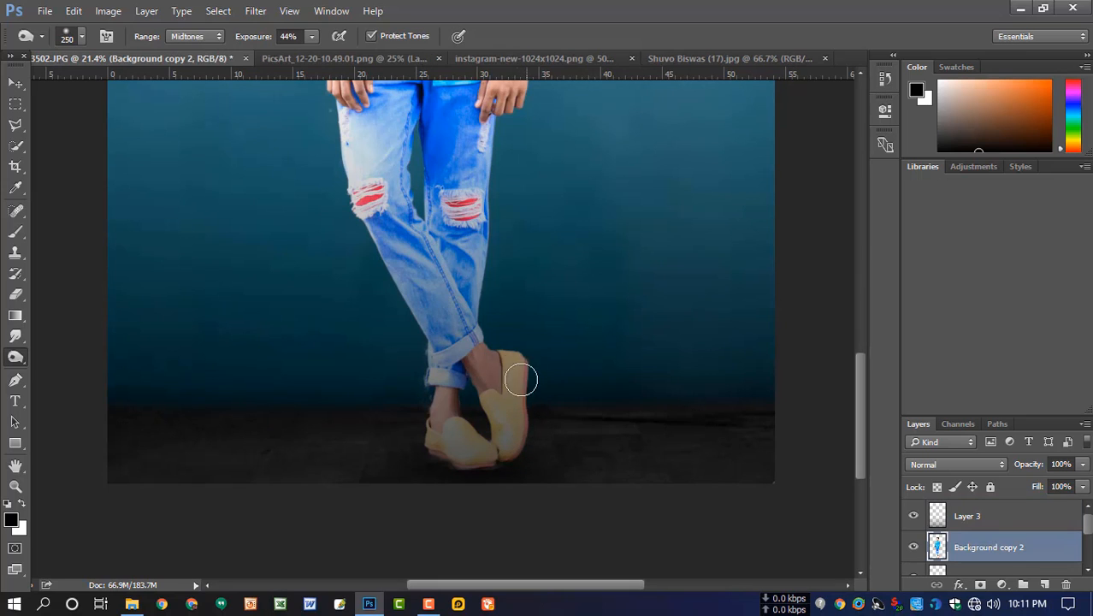
mouse_move(501, 450)
left_mouse_down()
mouse_move(404, 443)
mouse_move(512, 425)
mouse_move(516, 355)
mouse_move(524, 449)
mouse_move(486, 460)
mouse_move(499, 444)
mouse_move(440, 445)
mouse_move(408, 431)
mouse_move(480, 463)
mouse_move(504, 403)
mouse_move(484, 409)
mouse_move(519, 438)
left_mouse_up()
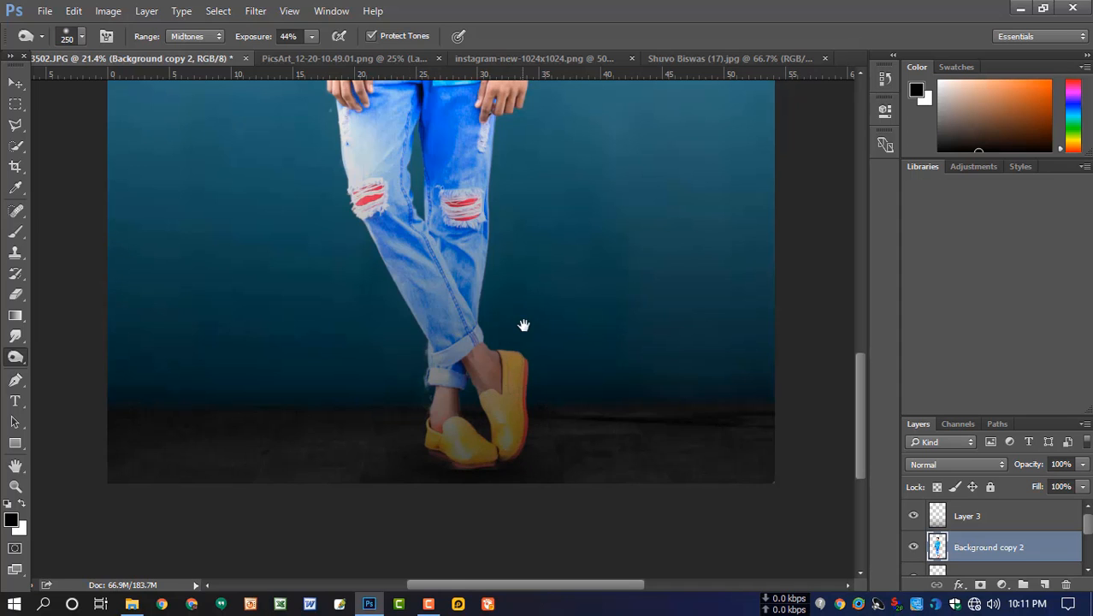
Burn the midtones of the man's jeans with the 250 px brush at 44% exposure
scroll(521, 325, "up", 3)
mouse_move(420, 433)
left_mouse_down()
mouse_move(392, 376)
mouse_move(404, 381)
mouse_move(451, 498)
left_mouse_up()
left_click_drag(446, 369, 450, 428)
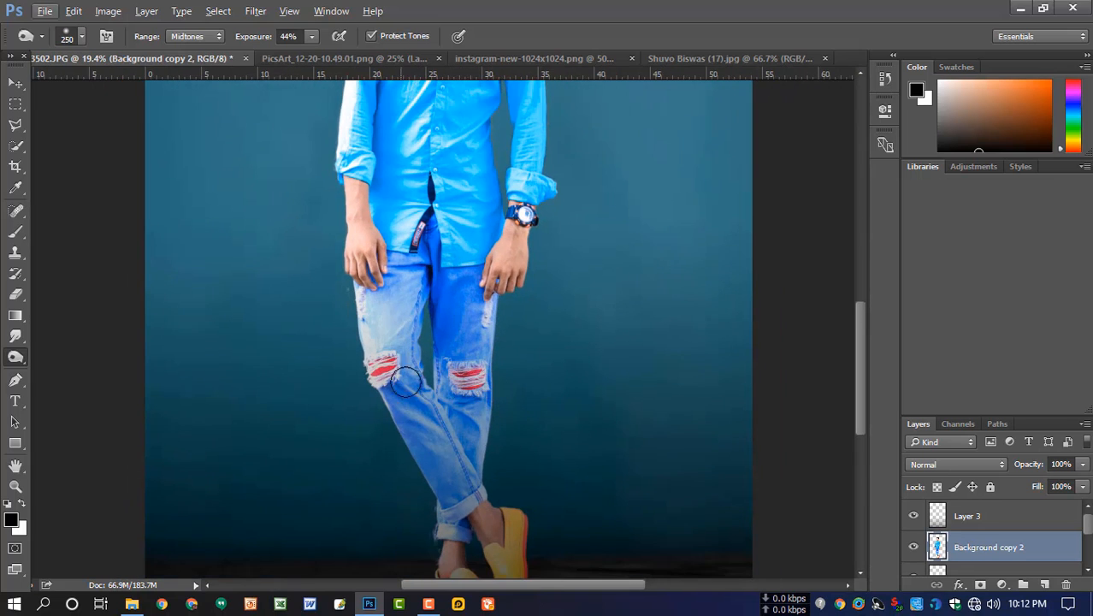
mouse_move(422, 309)
left_mouse_down()
mouse_move(413, 330)
mouse_move(458, 411)
left_mouse_up()
key("space")
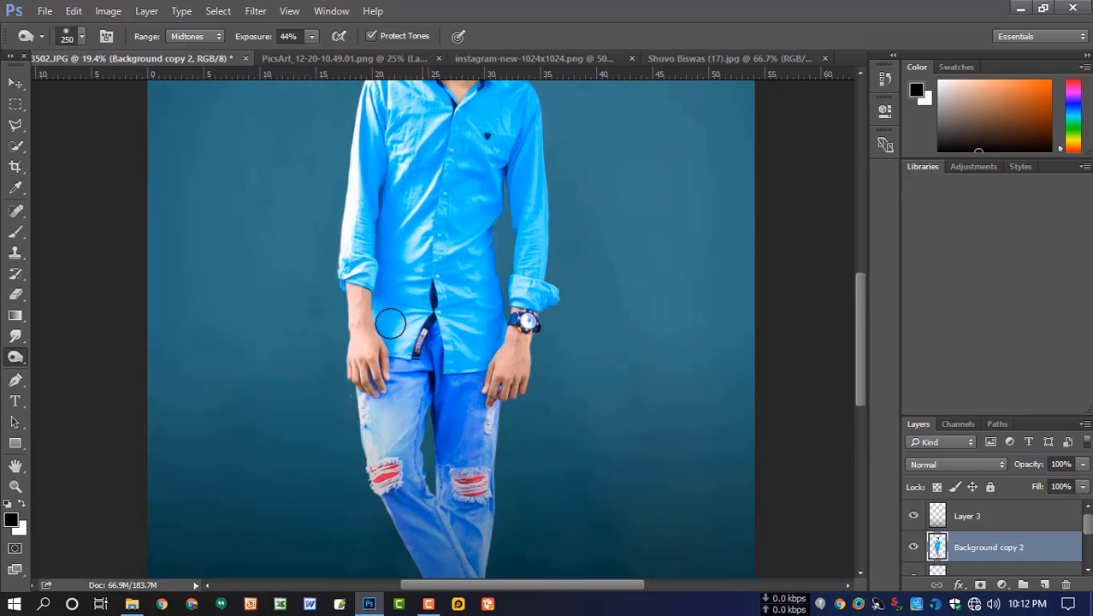
Burn the midtones across the front of the blue shirt with a 500 px brush at 44% exposure
key("space")
left_click_drag(347, 153, 340, 249)
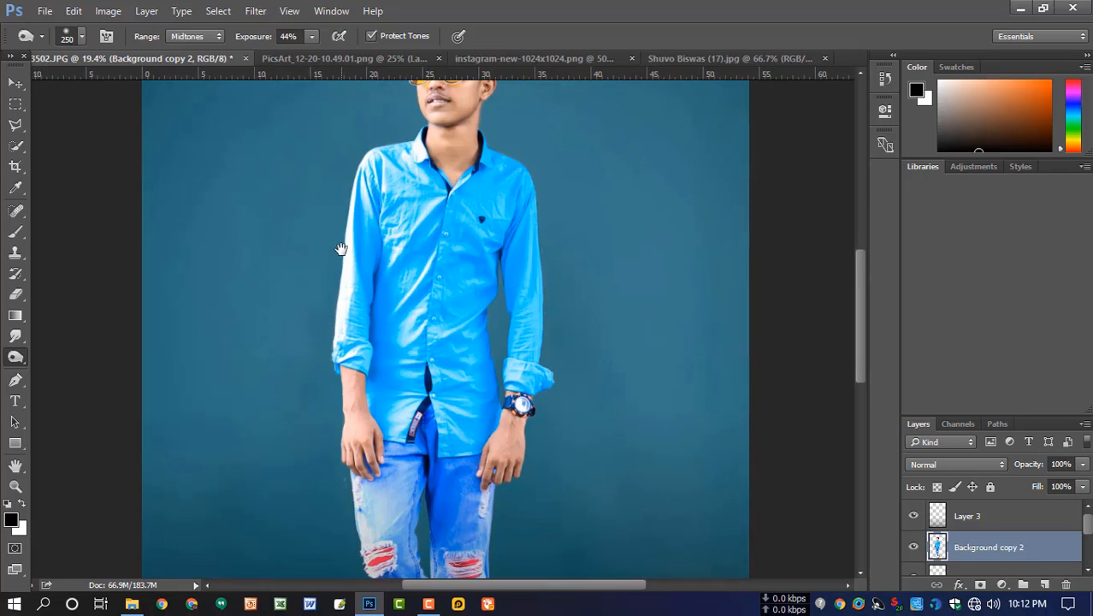
key("bracketright")
key("bracketright")
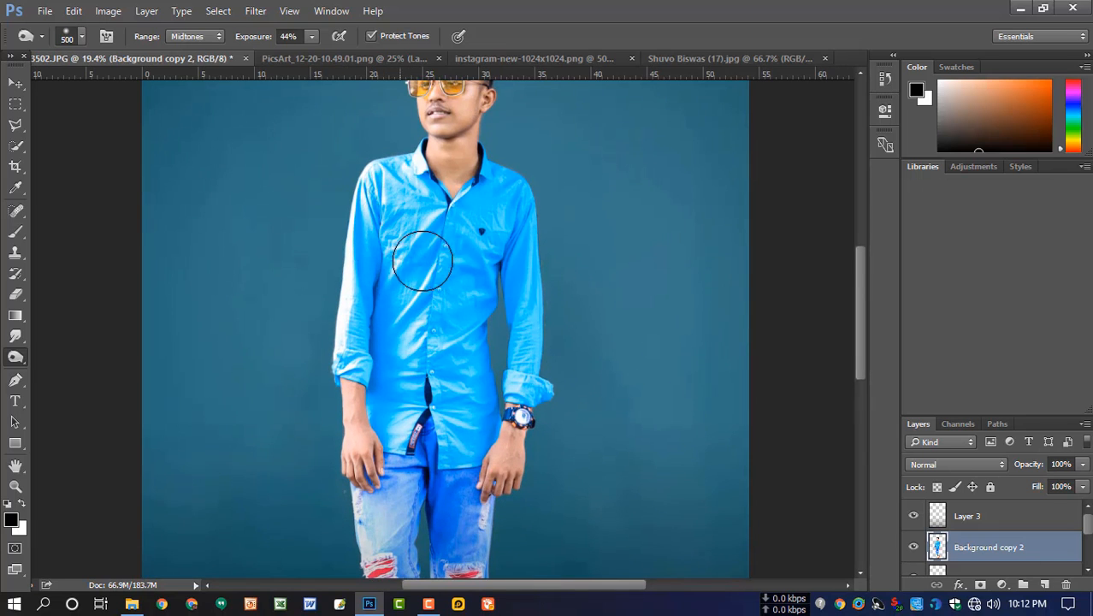
key("bracketright")
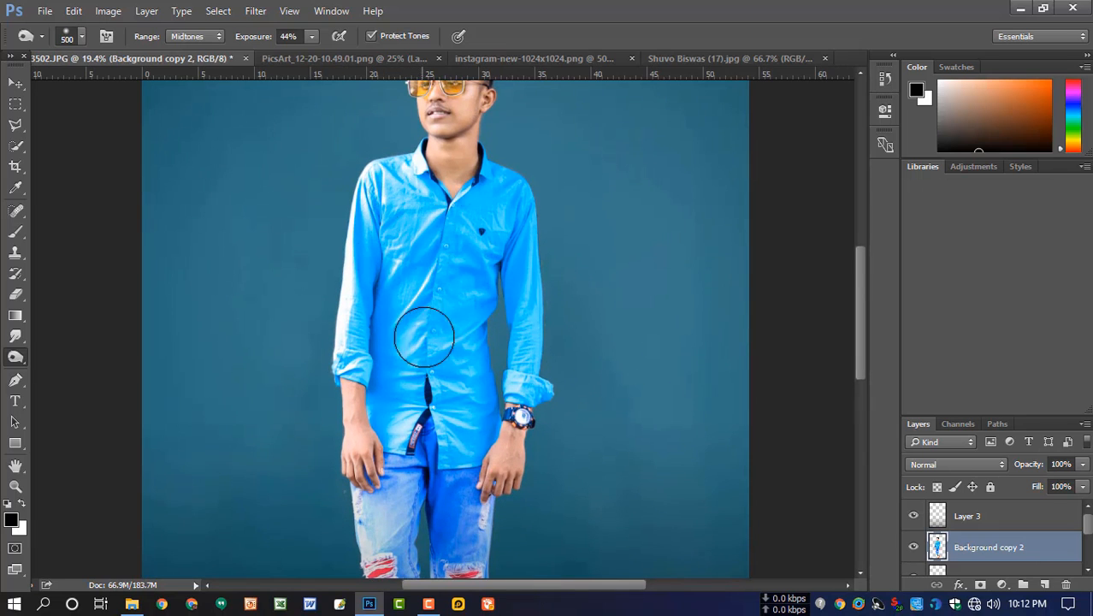
Raise the Burn exposure to 61%, deepen the shirt's blue further and reduce the brush to 300 px
left_click(313, 36)
left_click_drag(312, 53, 327, 53)
key("bracketleft")
key("bracketleft")
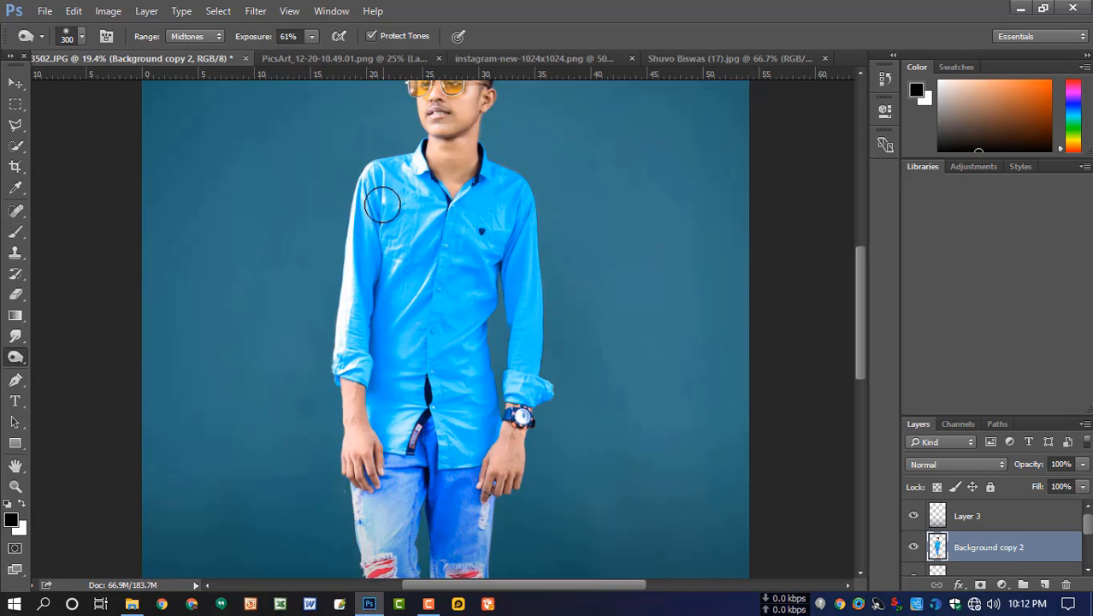
Raise the Burn exposure to 71% and darken the highlights along the shoulder and front of the blue shirt
left_click(312, 36)
mouse_move(364, 148)
left_mouse_down()
mouse_move(369, 249)
mouse_move(357, 215)
mouse_move(341, 293)
mouse_move(381, 167)
mouse_move(406, 208)
mouse_move(475, 220)
mouse_move(412, 173)
mouse_move(461, 203)
mouse_move(454, 324)
left_mouse_up()
key("space")
scroll(455, 325, "down", 5)
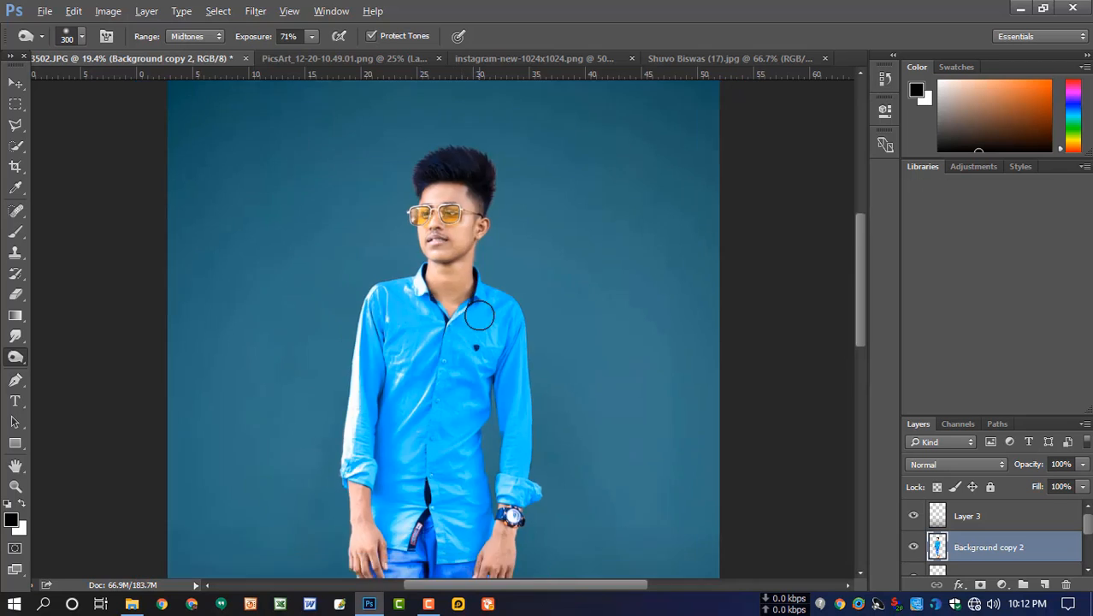
scroll(436, 309, "up", 1)
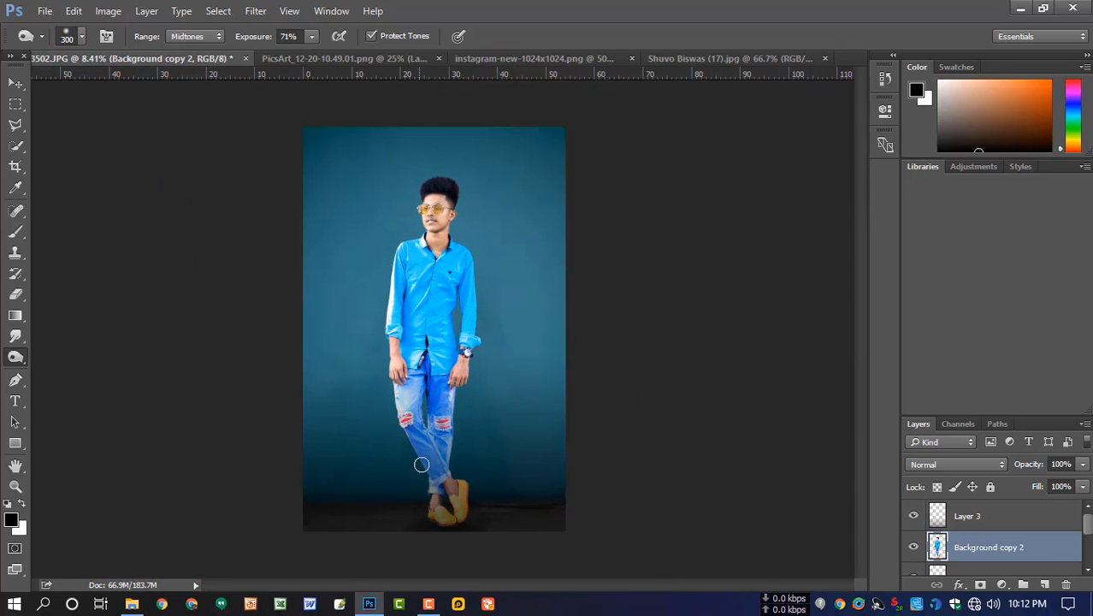
scroll(466, 418, "down", 1)
scroll(461, 403, "up", 1)
Duplicate the man's cutout layer and fill the silhouette on the lower copy with black
left_click_drag(977, 554, 1045, 585)
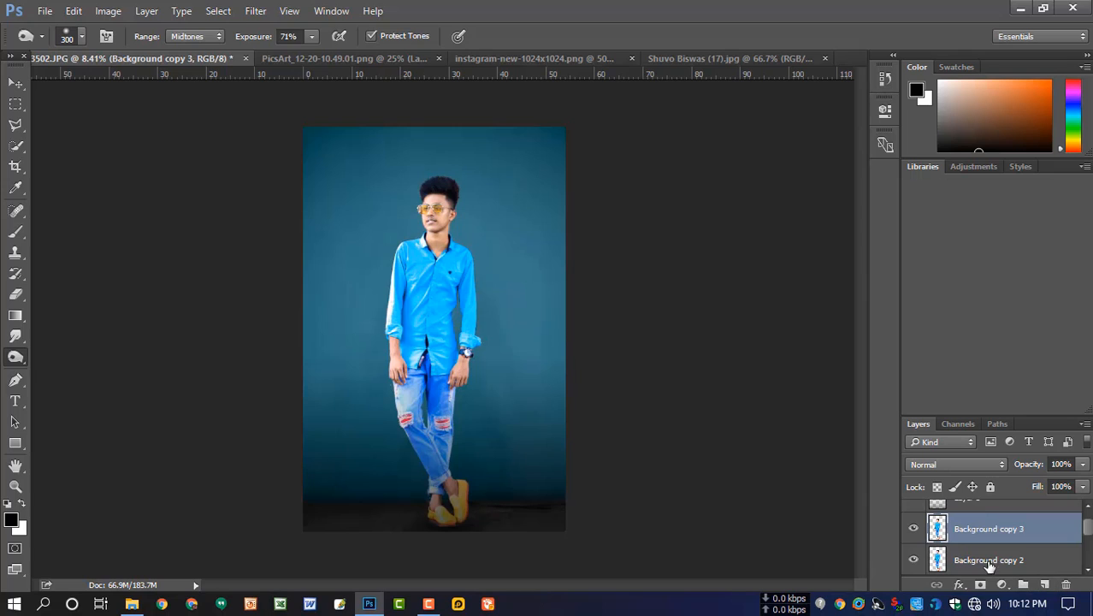
left_click(989, 563)
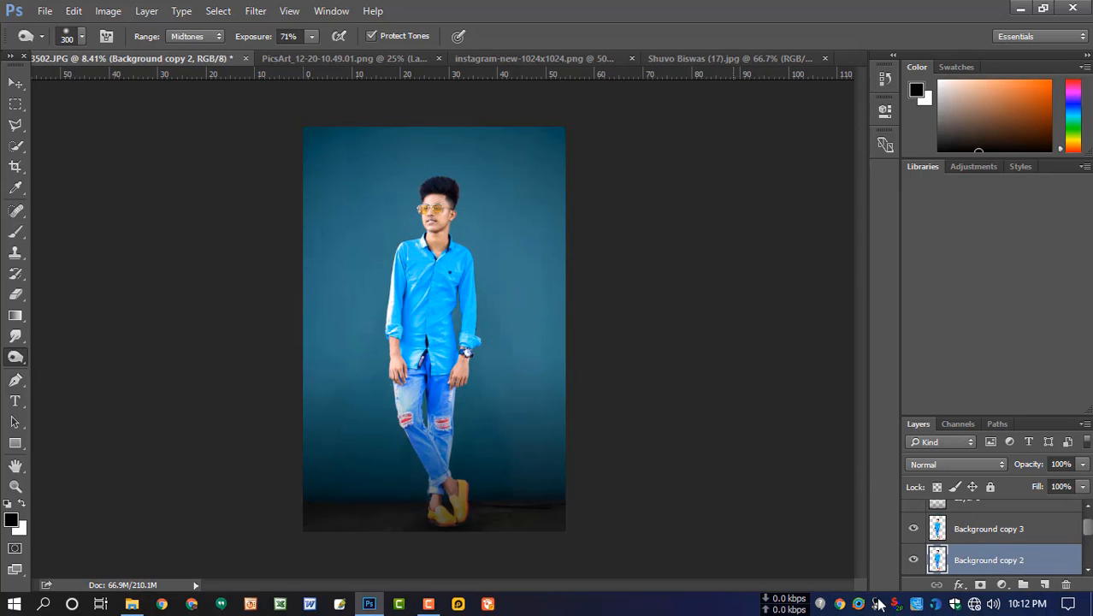
left_click(937, 563, "ctrl")
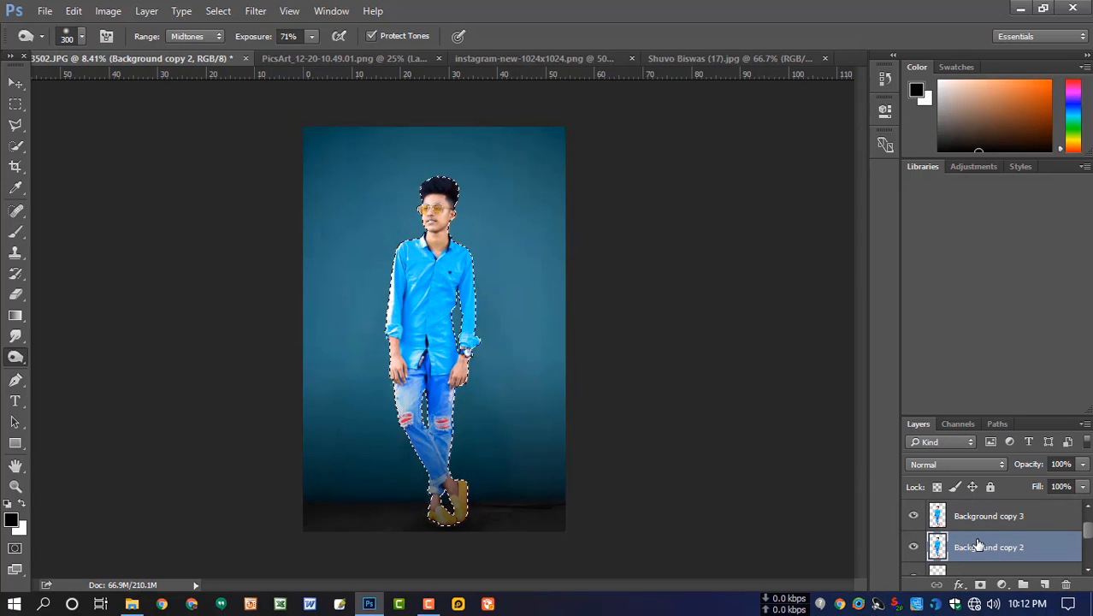
left_click(15, 83)
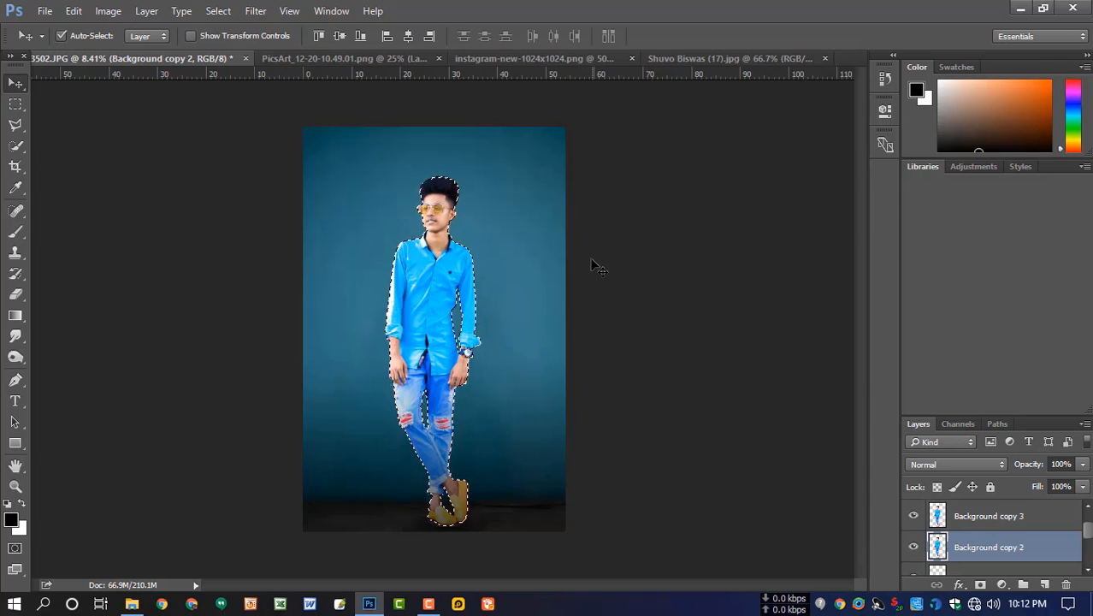
key("alt+Delete")
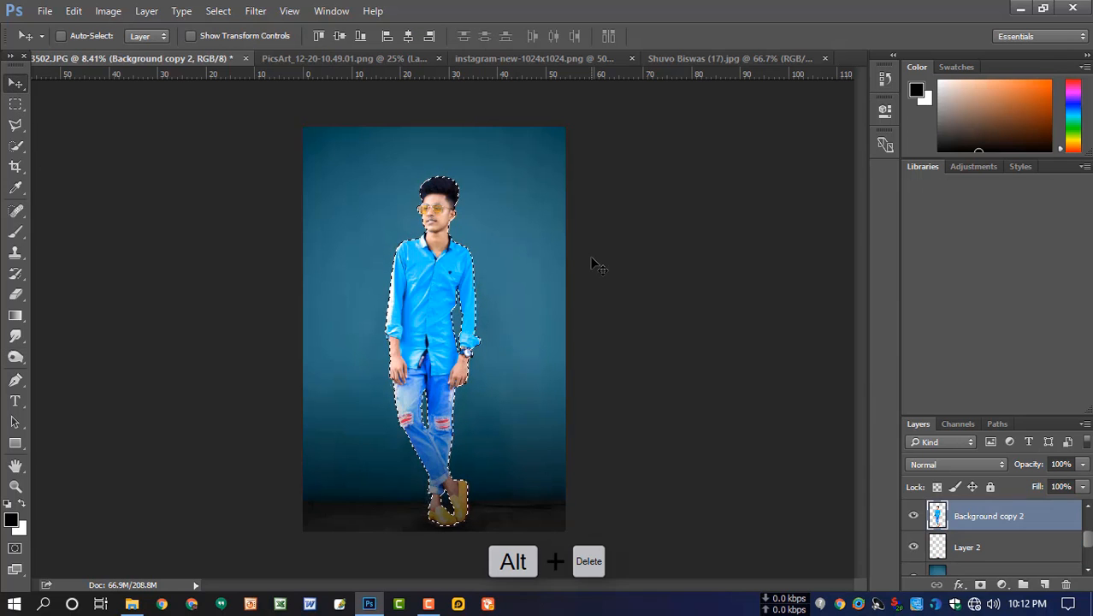
key("ctrl+d")
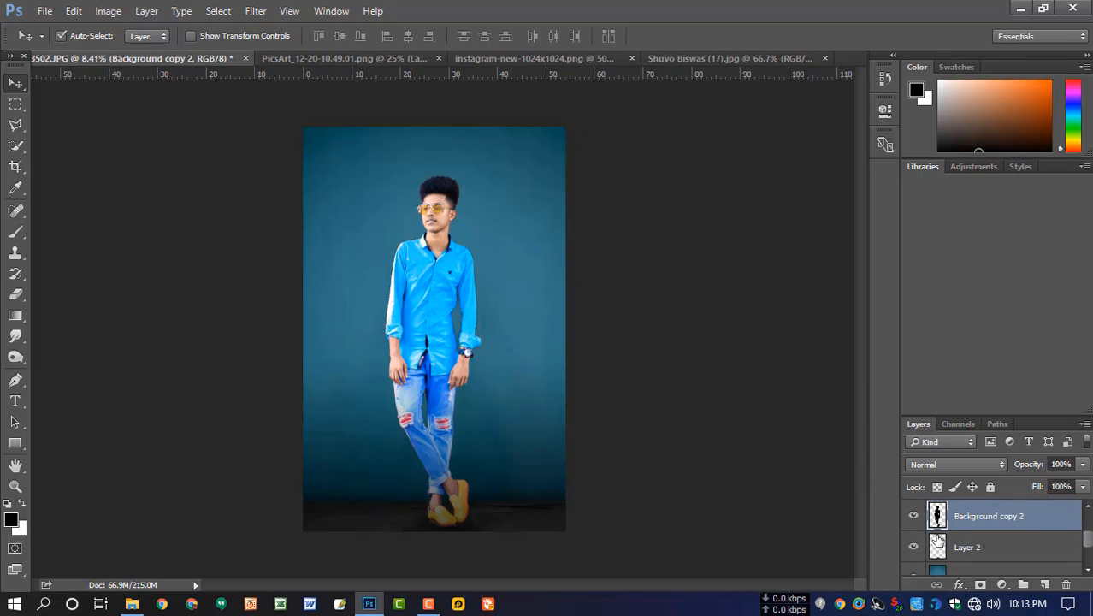
scroll(938, 541, "up", 1)
left_click(917, 515)
left_click(916, 516)
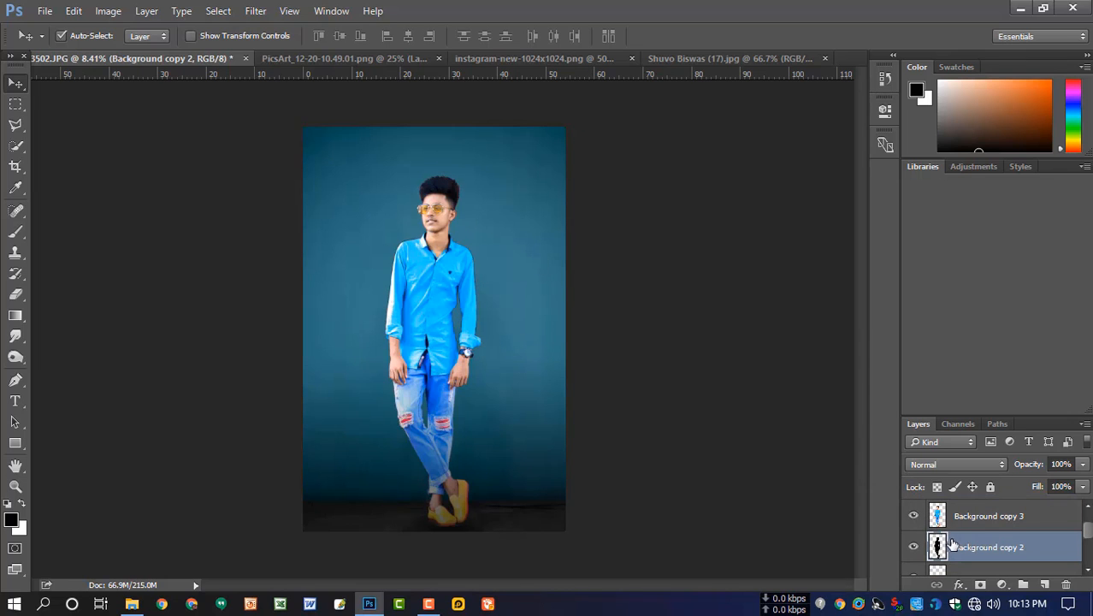
Shift the black silhouette right to about X 2024 px so it shows as a shadow beside the man
key("ctrl+t")
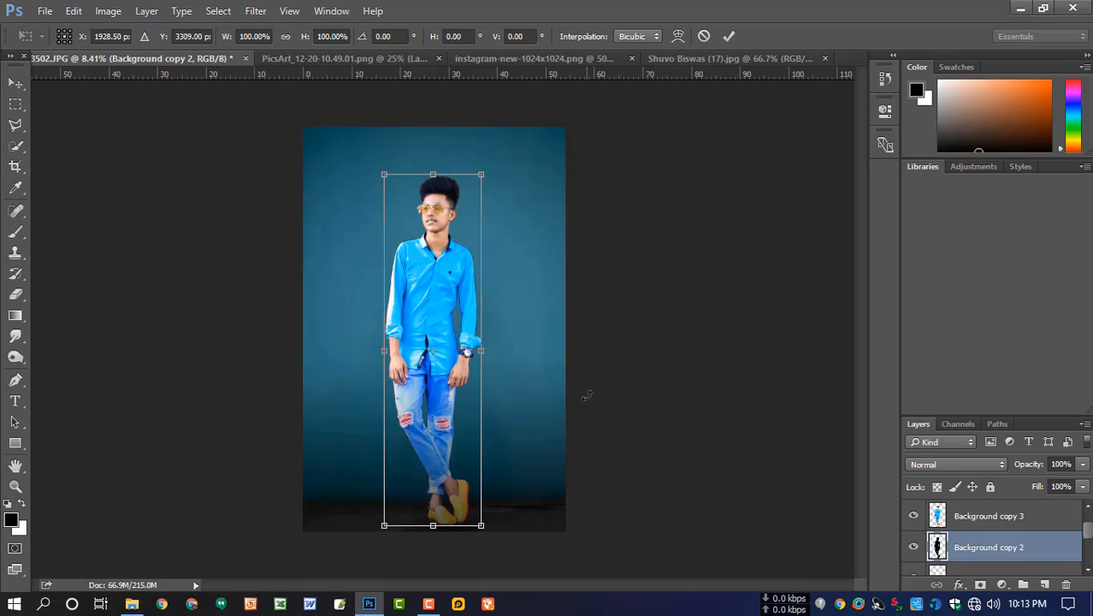
key("Right")
key("Right")
key("Right")
key("Right")
key("Right")
key("Right")
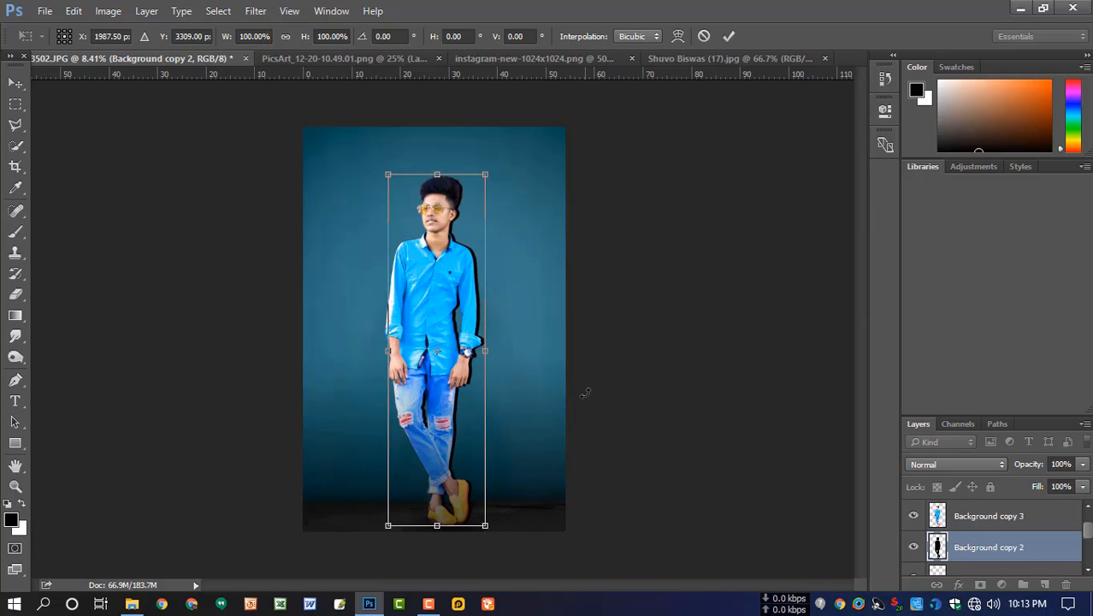
key("Return")
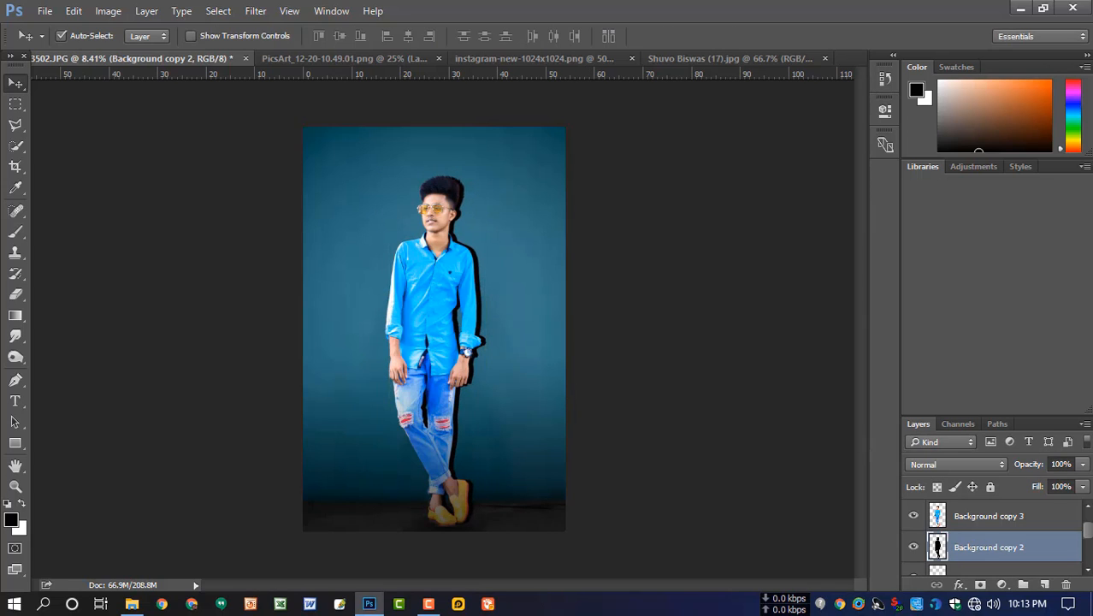
Lower the shadow silhouette's opacity to 45% and nudge it slightly back to the left
left_click(1081, 466)
left_click_drag(1080, 486, 1038, 483)
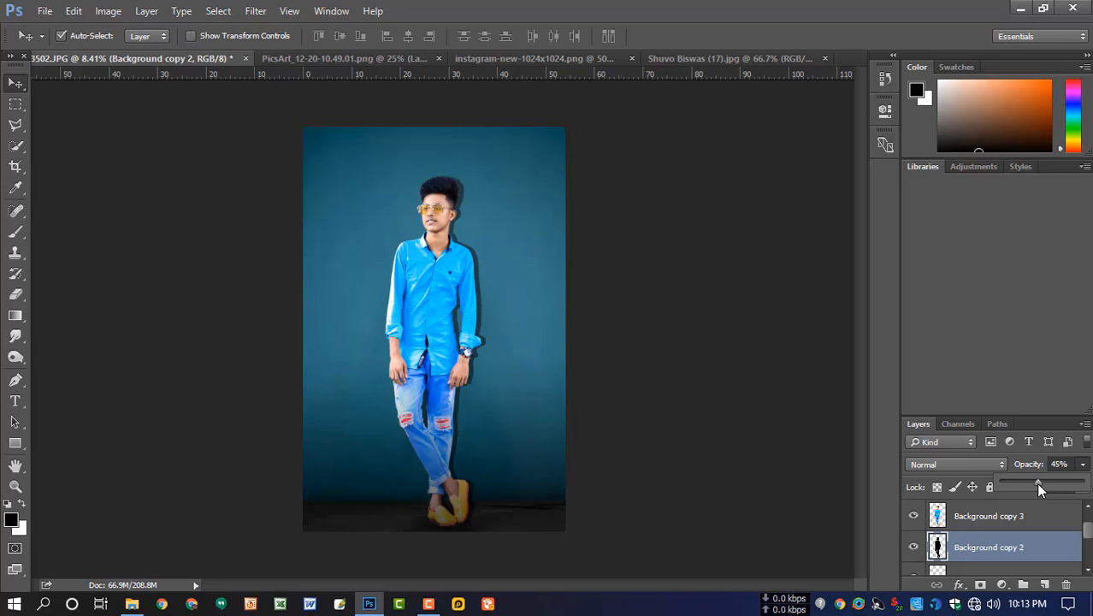
left_click(1009, 547)
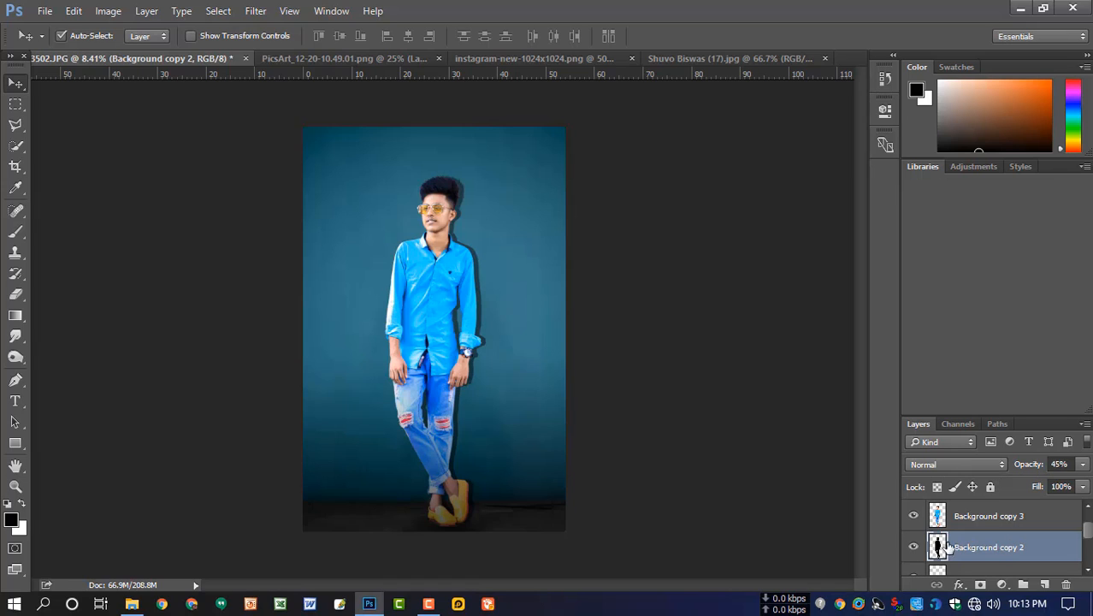
key("ctrl+t")
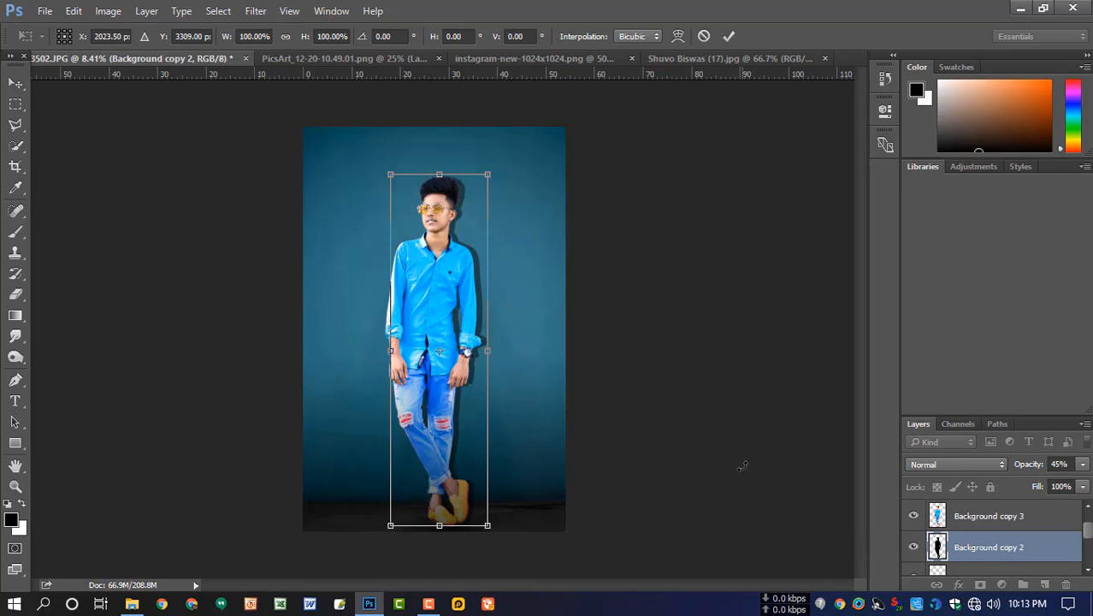
key("Left")
key("Left")
key("Left")
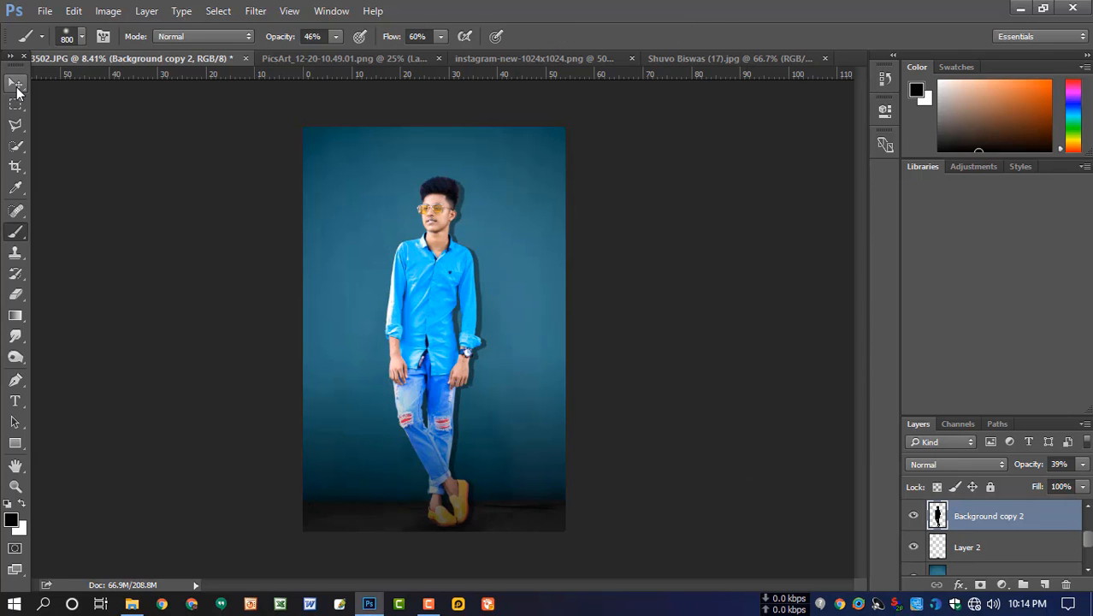
Copy the Instagram logo into the portrait document and scale it behind the man's torso
left_click(16, 83)
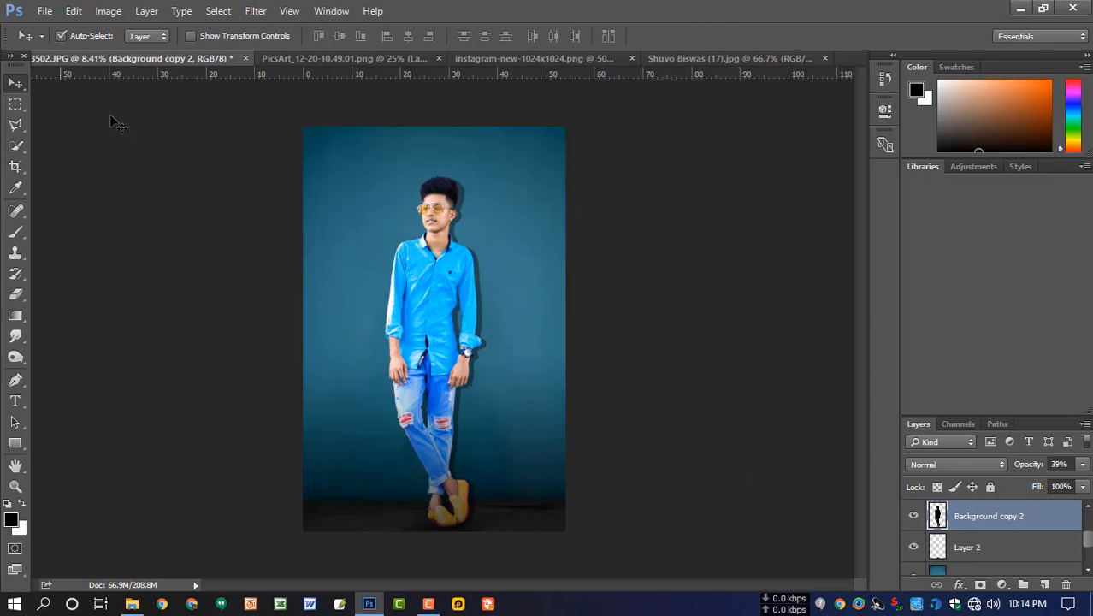
left_click(385, 58)
left_click(555, 57)
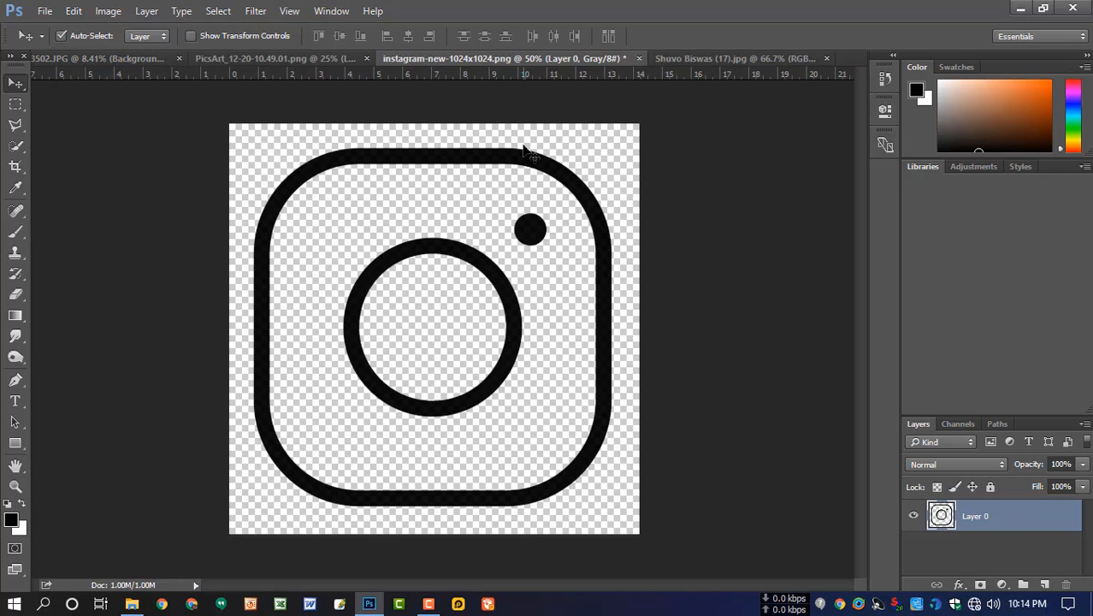
mouse_move(532, 172)
left_mouse_down()
mouse_move(351, 133)
mouse_move(161, 38)
mouse_move(138, 63)
mouse_move(472, 211)
mouse_move(476, 233)
left_mouse_up()
key("ctrl+t")
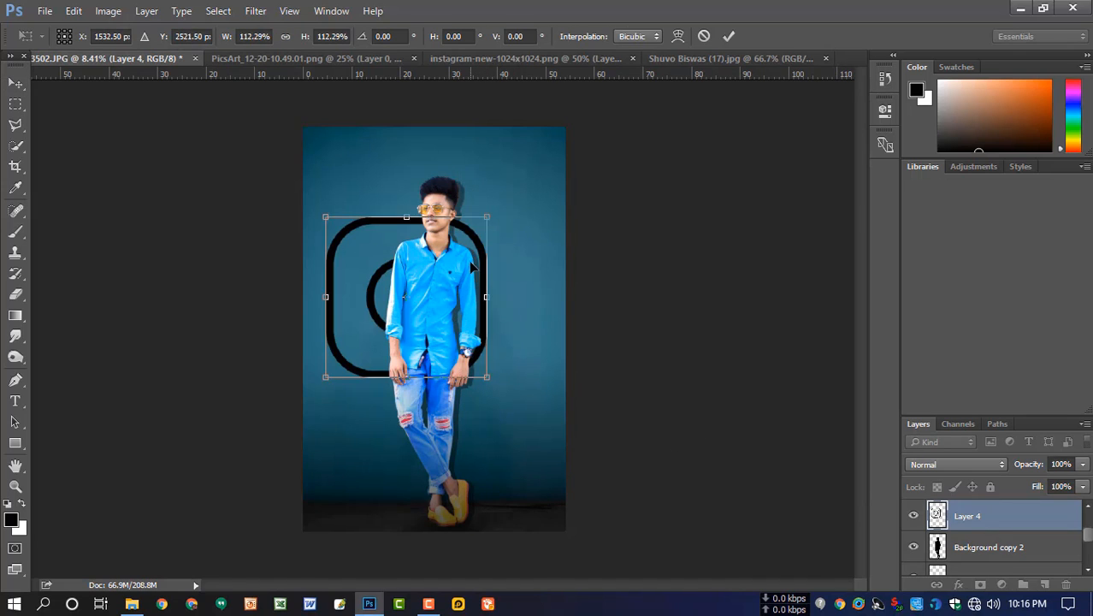
key("Return")
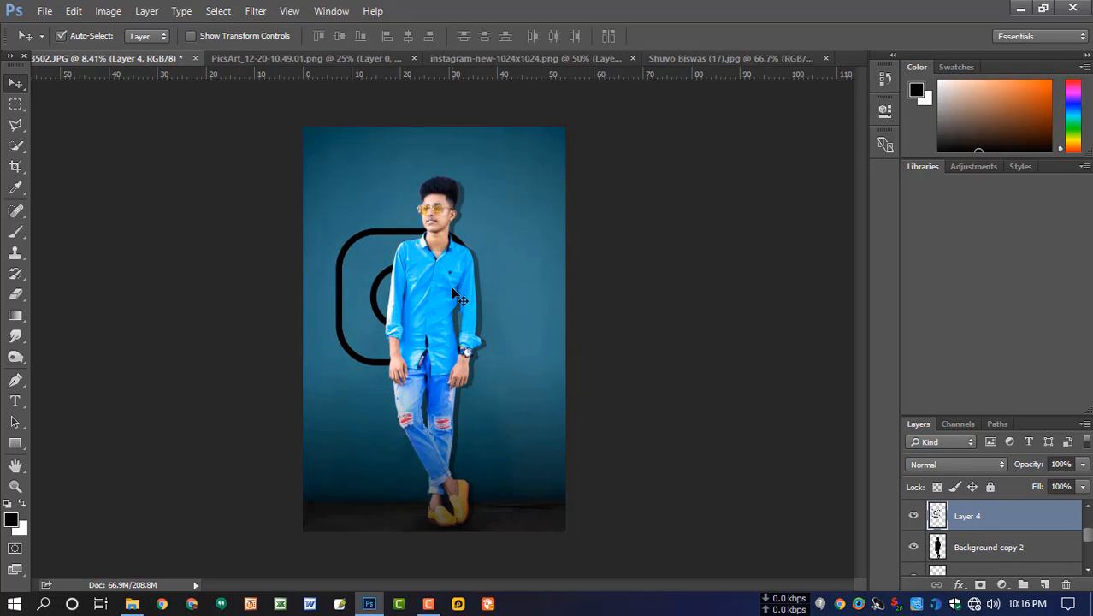
Nudge the Instagram logo slightly down and to the right on the wall behind the man
key("Left")
key("Left")
key("Down")
key("Down")
key("Down")
key("Left")
key("Left")
key("Left")
key("Left")
key("Left")
key("Right")
key("Right")
key("Right")
key("Right")
key("Right")
key("Right")
key("Right")
key("Right")
key("Right")
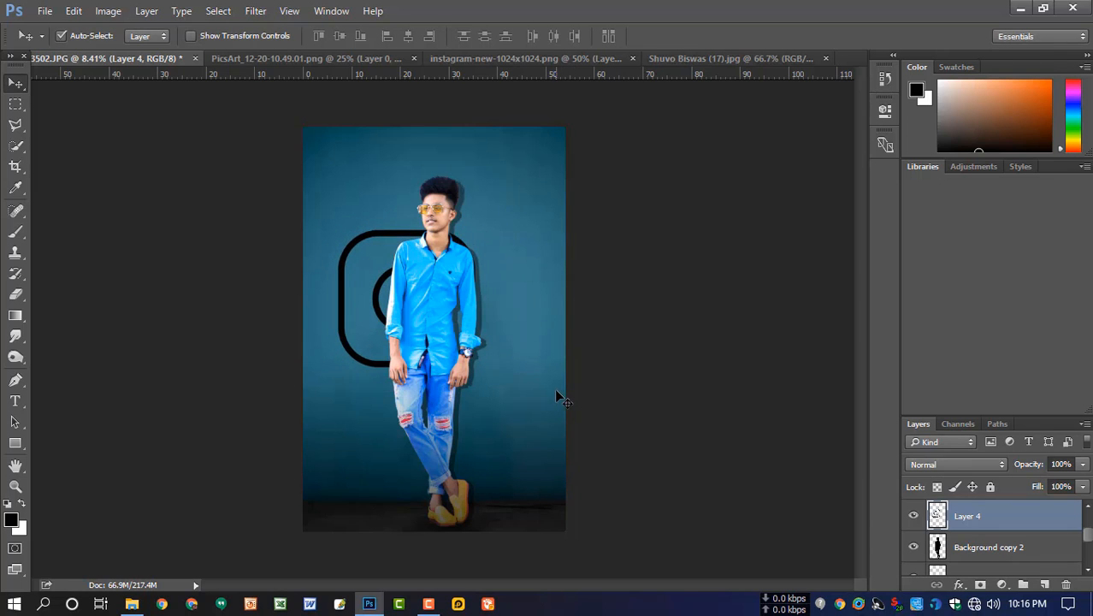
left_click(716, 57)
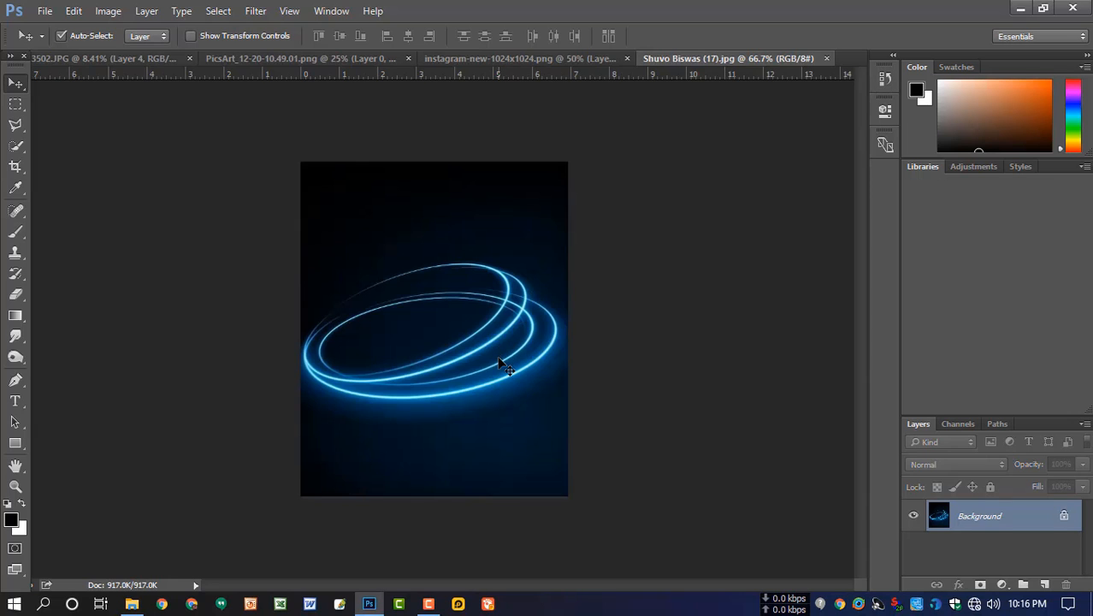
left_click_drag(505, 366, 195, 103)
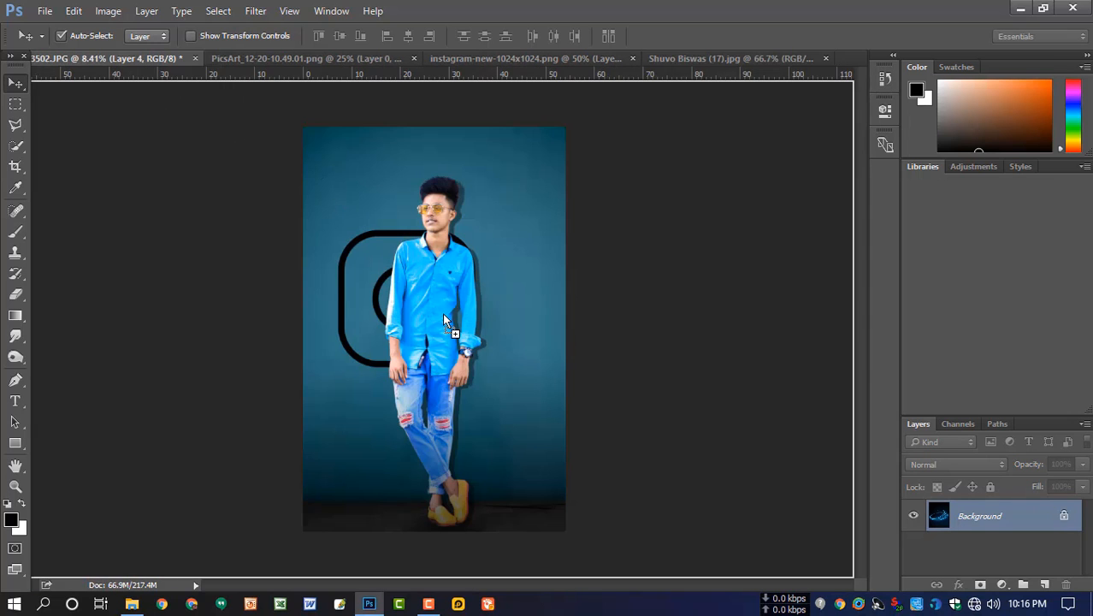
left_click_drag(443, 315, 443, 315)
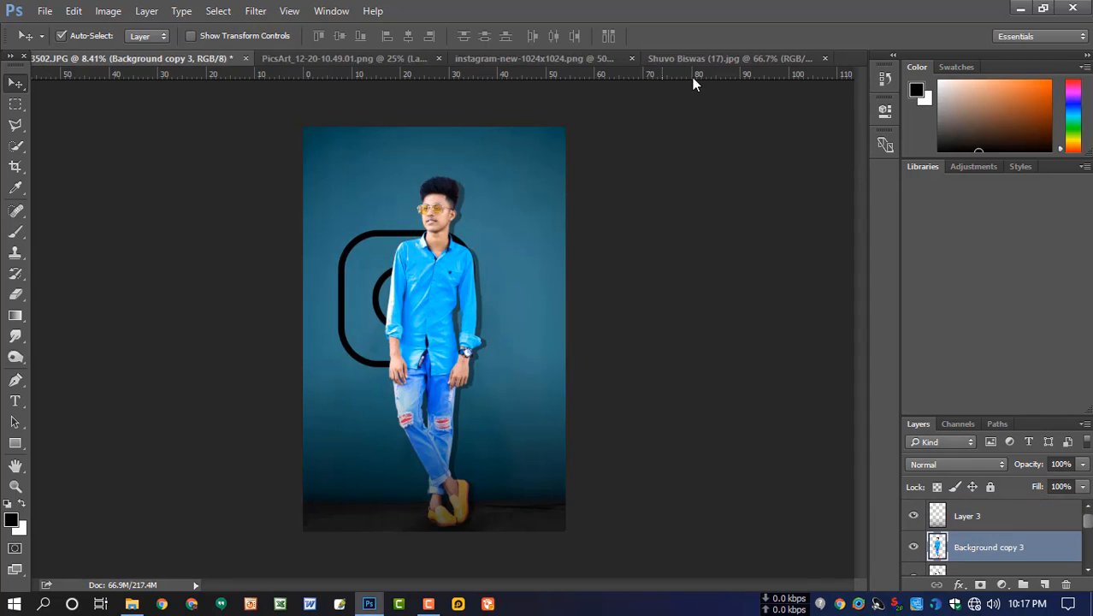
Bring the glowing blue rings image into the portrait above the man's layer and enlarge it to about 602% over his torso
left_click(693, 58)
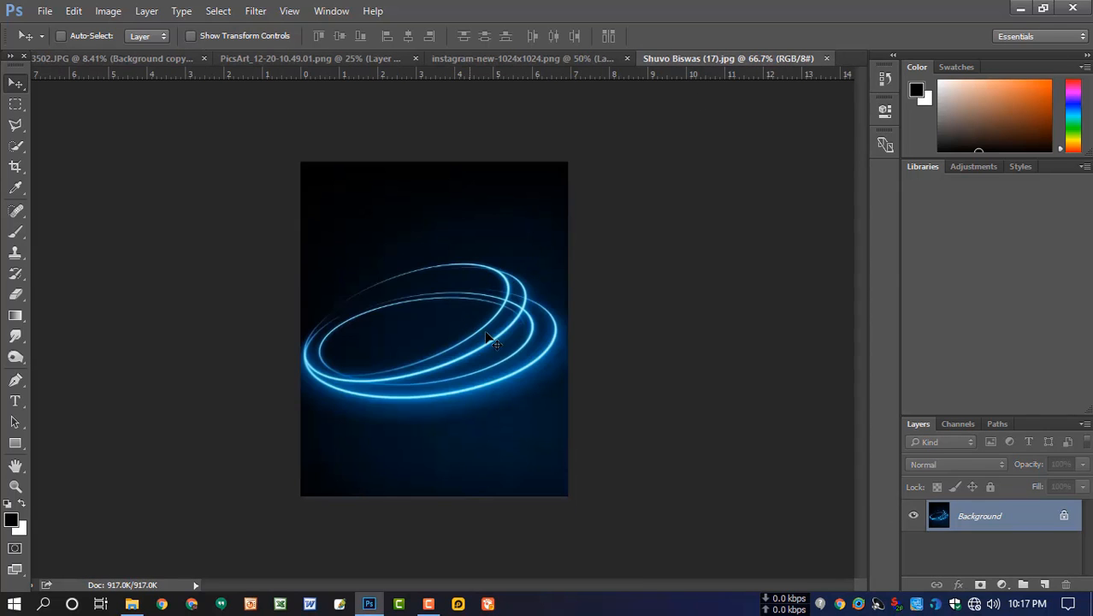
left_click_drag(487, 339, 313, 180)
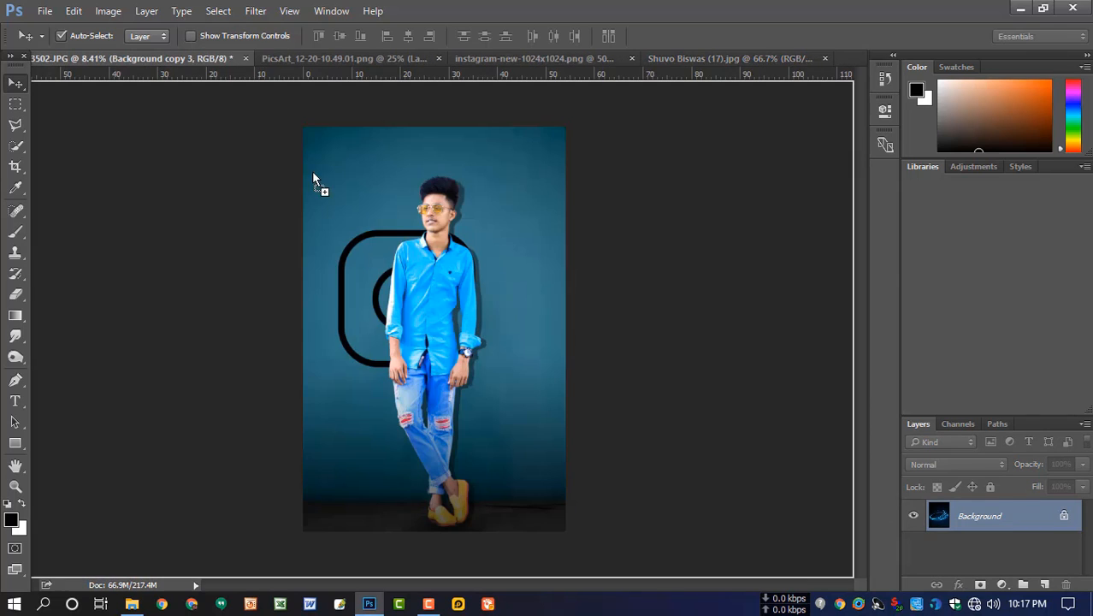
left_click_drag(436, 295, 548, 399)
key("ctrl+t")
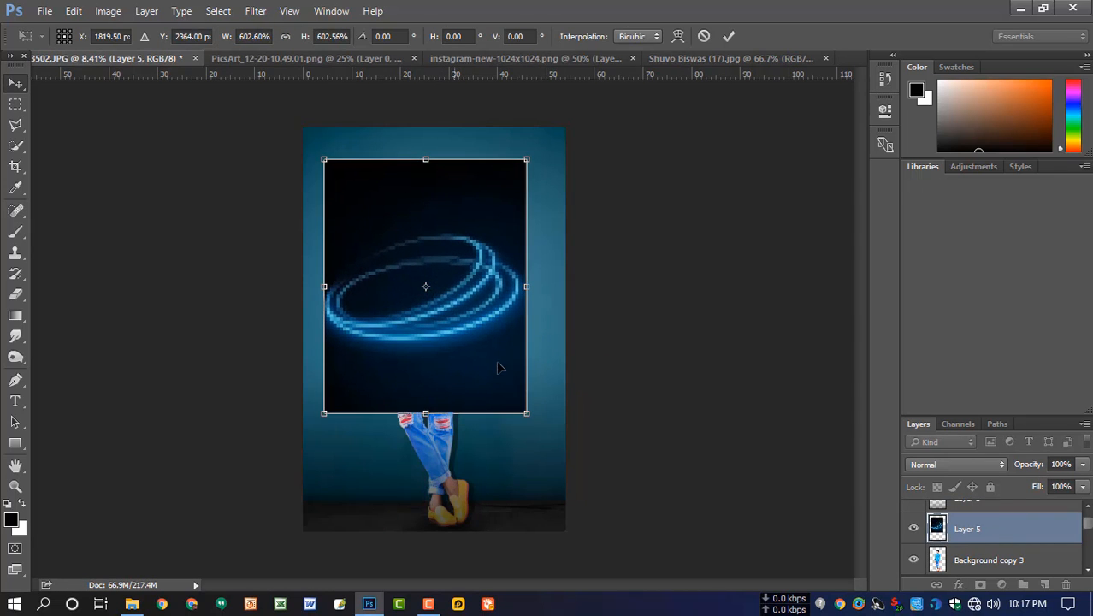
key("Return")
Set the light rings layer to Screen blending and narrow it to about 78% width around the man's torso
left_click(952, 465)
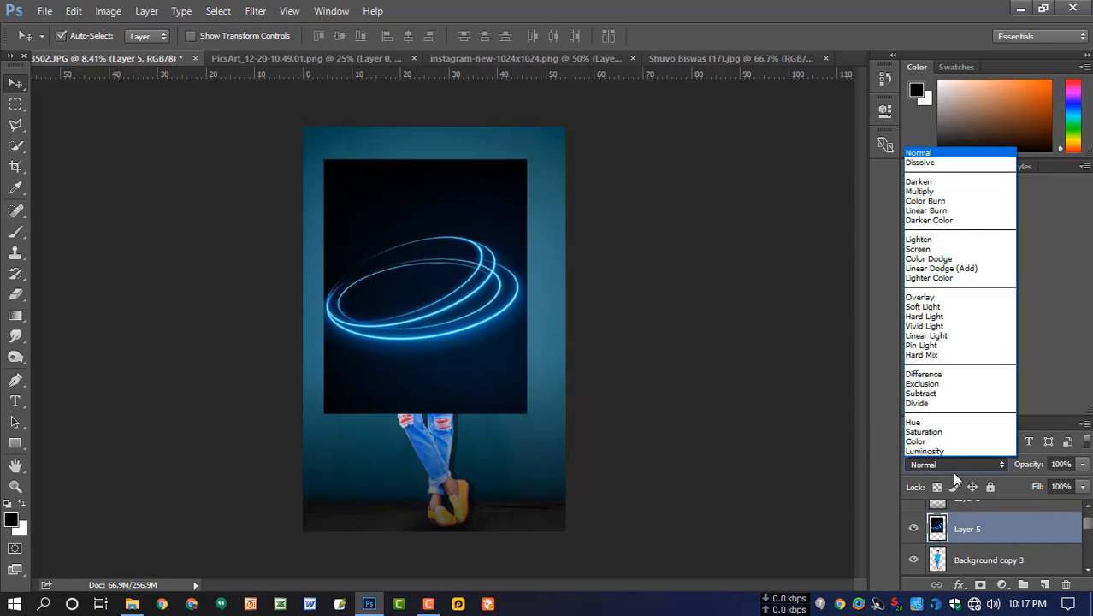
left_click(942, 248)
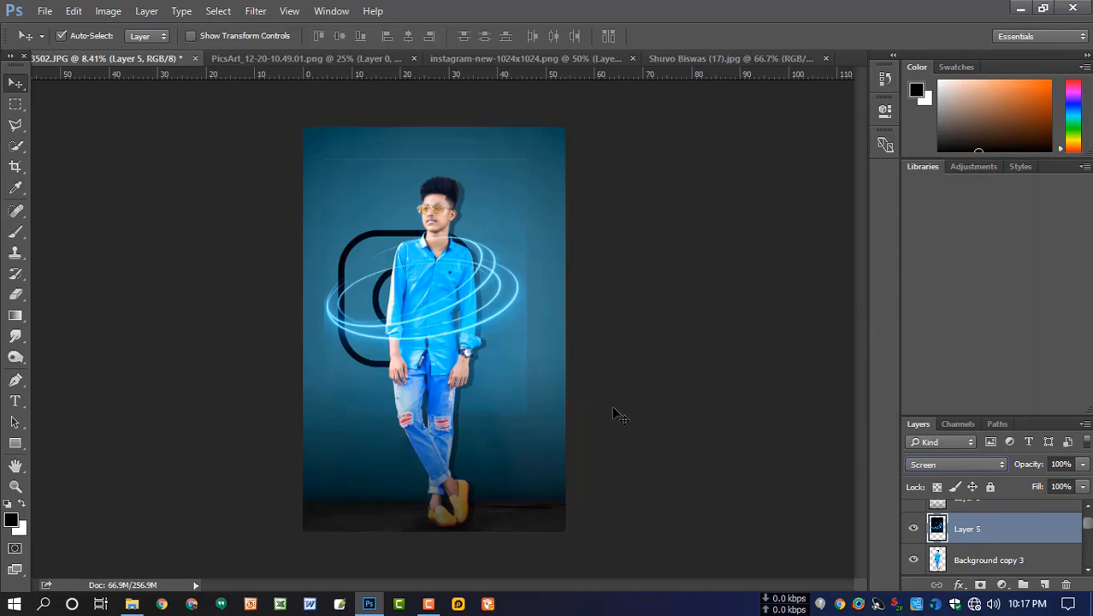
key("ctrl+t")
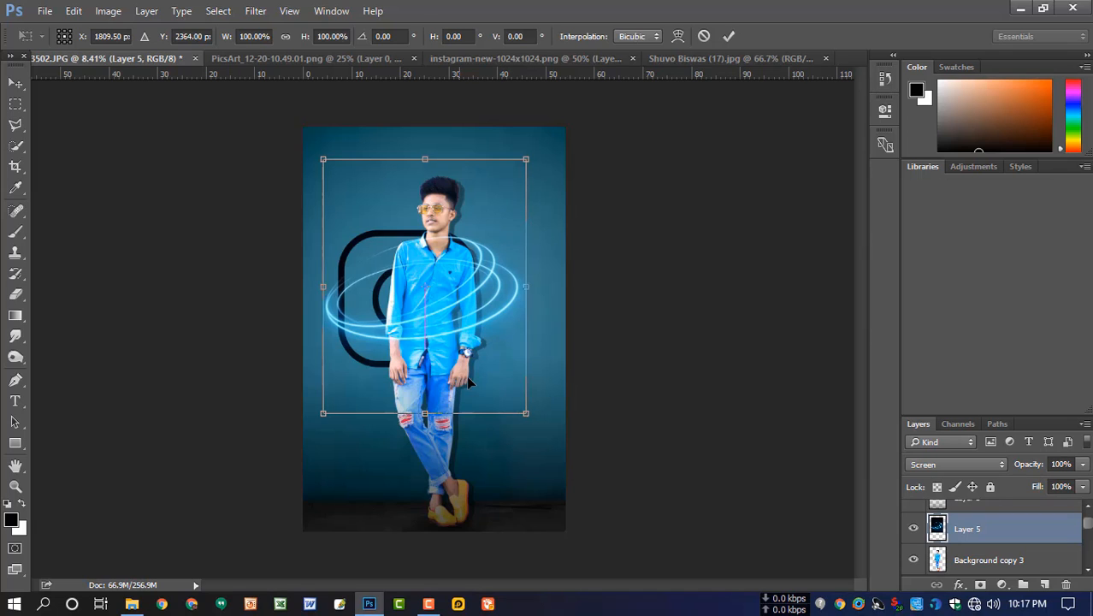
left_click_drag(458, 374, 473, 375)
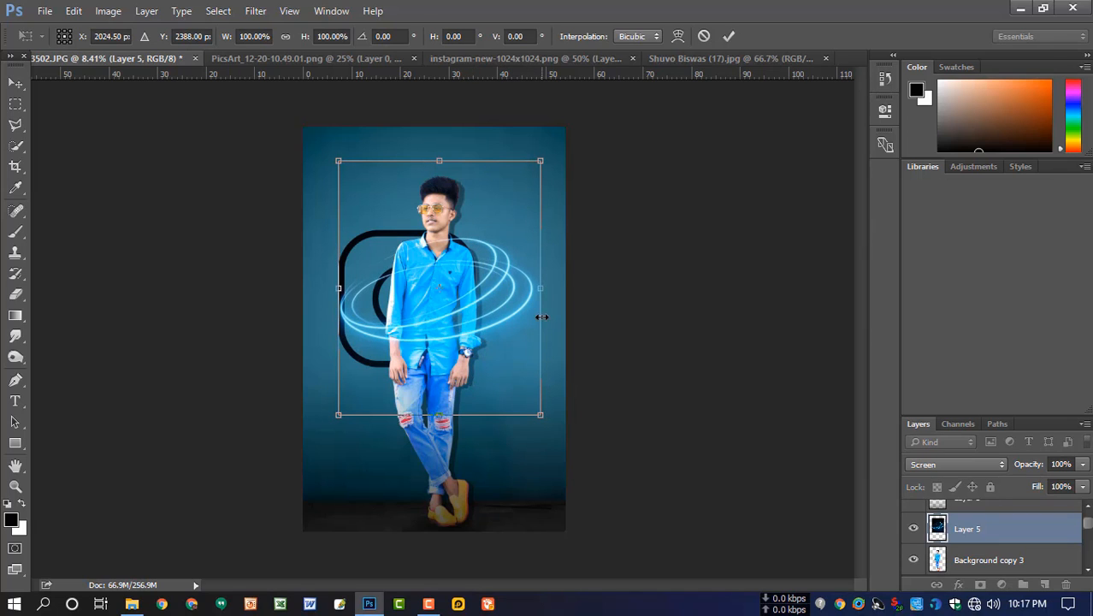
left_click_drag(542, 290, 521, 289)
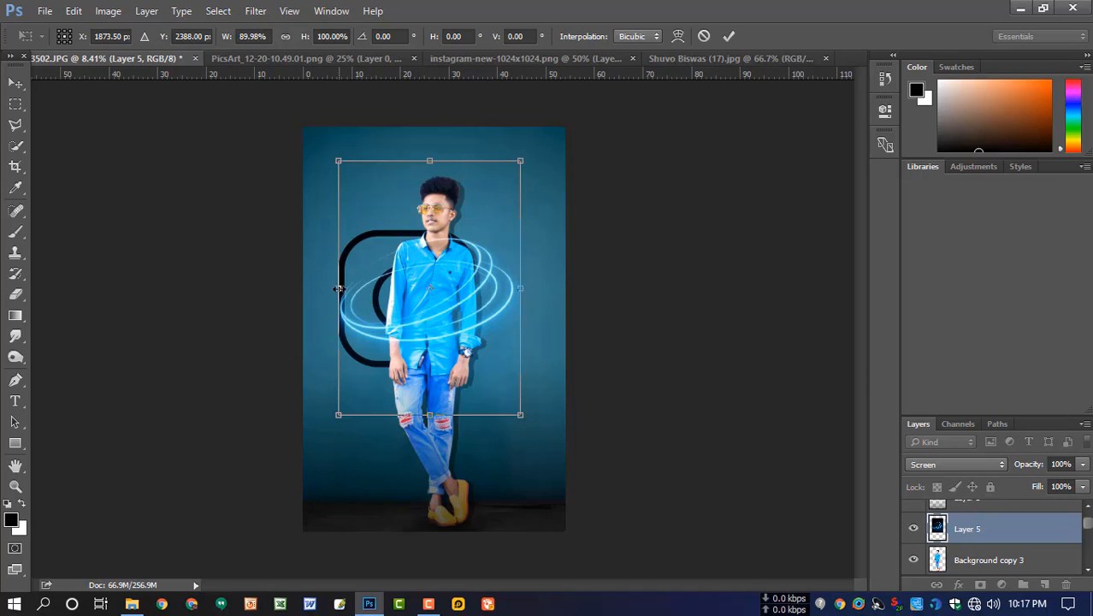
left_click_drag(339, 289, 364, 288)
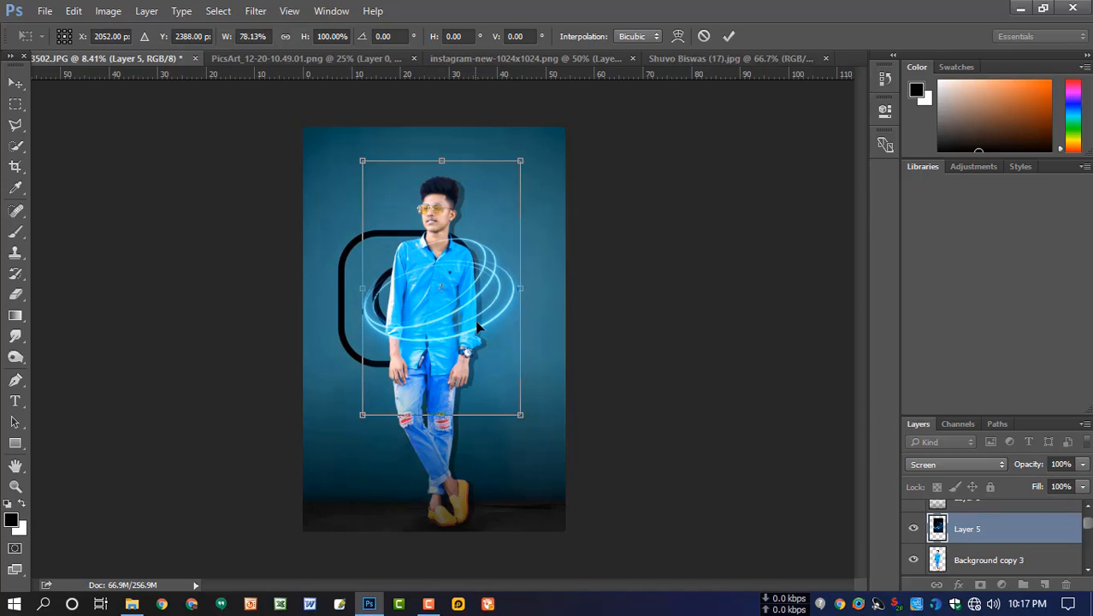
key("Return")
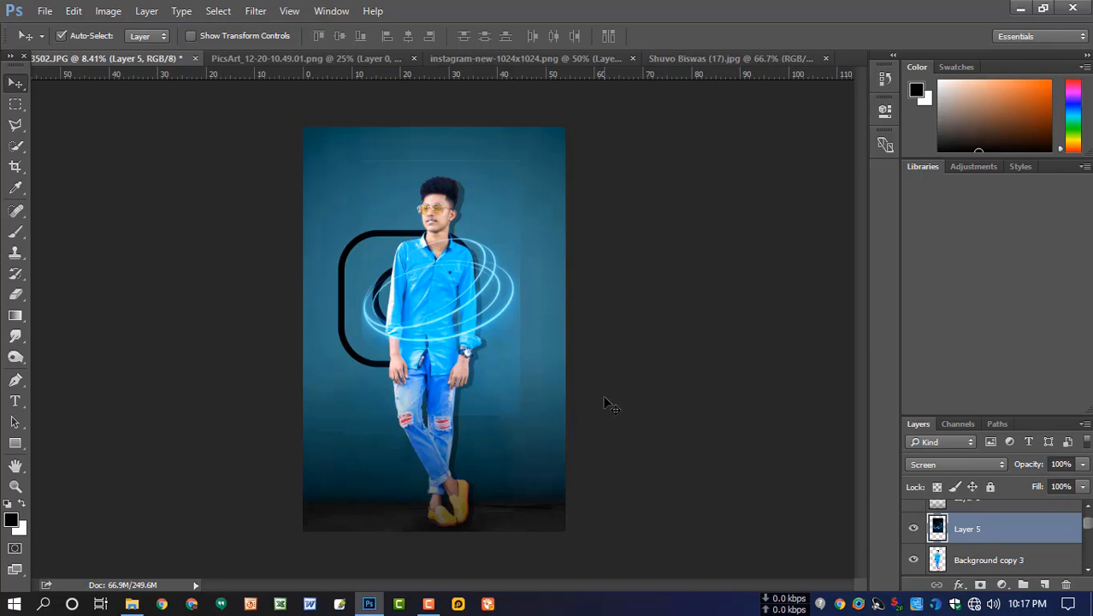
Add a layer mask to the light rings layer
left_click(1000, 584)
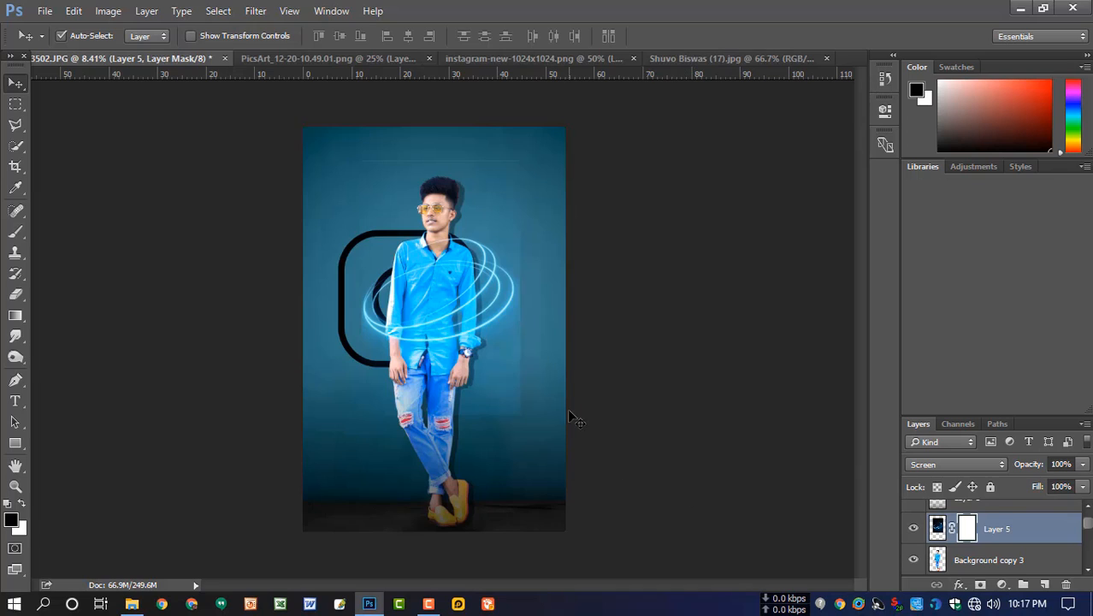
Mask out the rectangular edges and haze around the light rings using a black brush at 100% opacity and 100% flow
key("b")
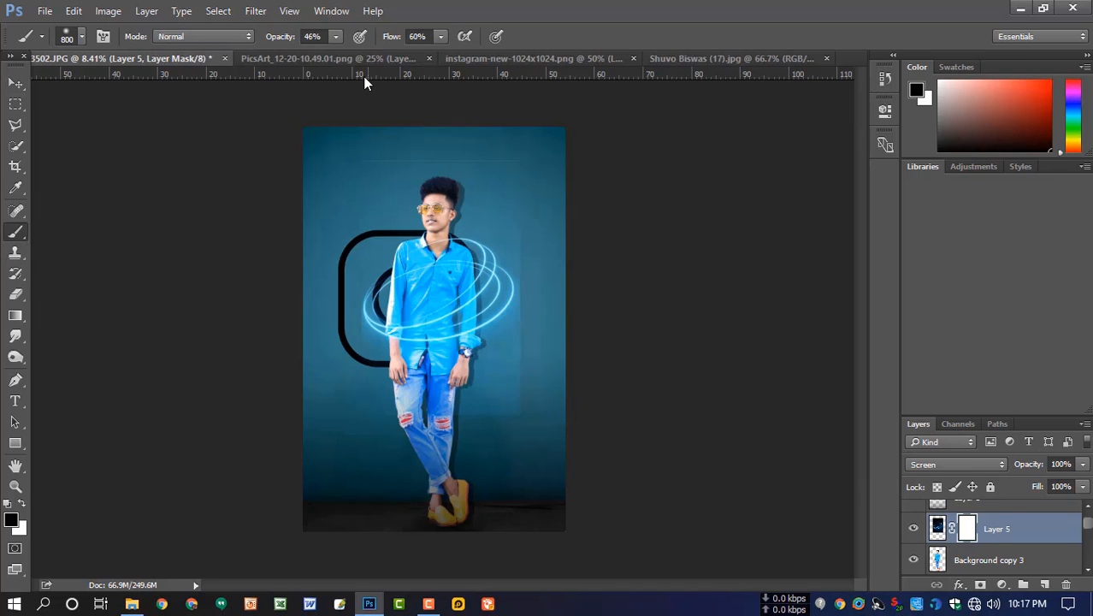
left_click(337, 37)
left_click(441, 37)
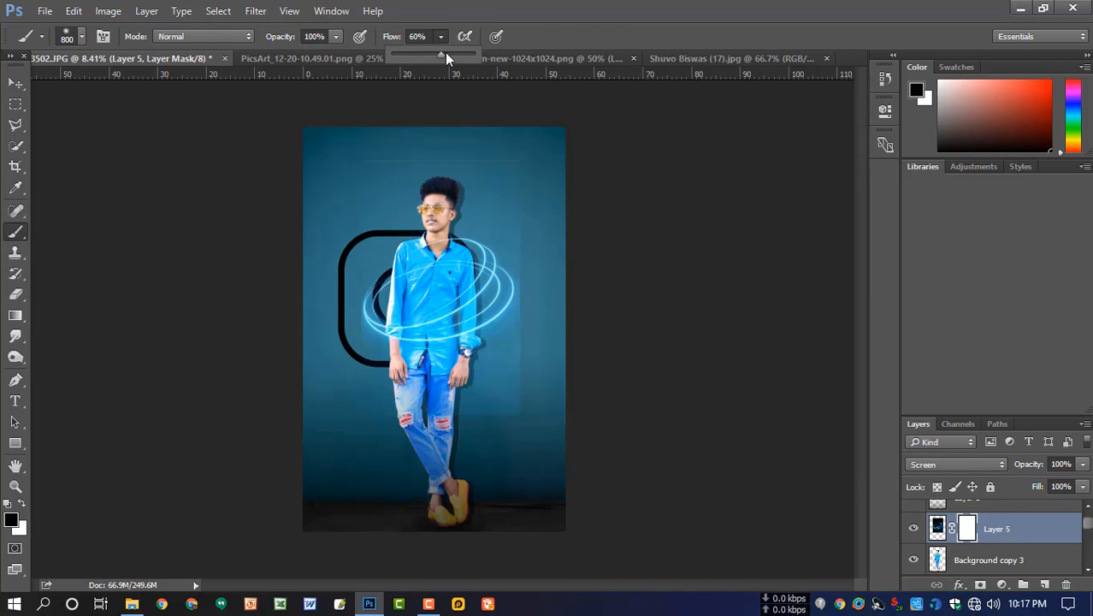
left_click(520, 384)
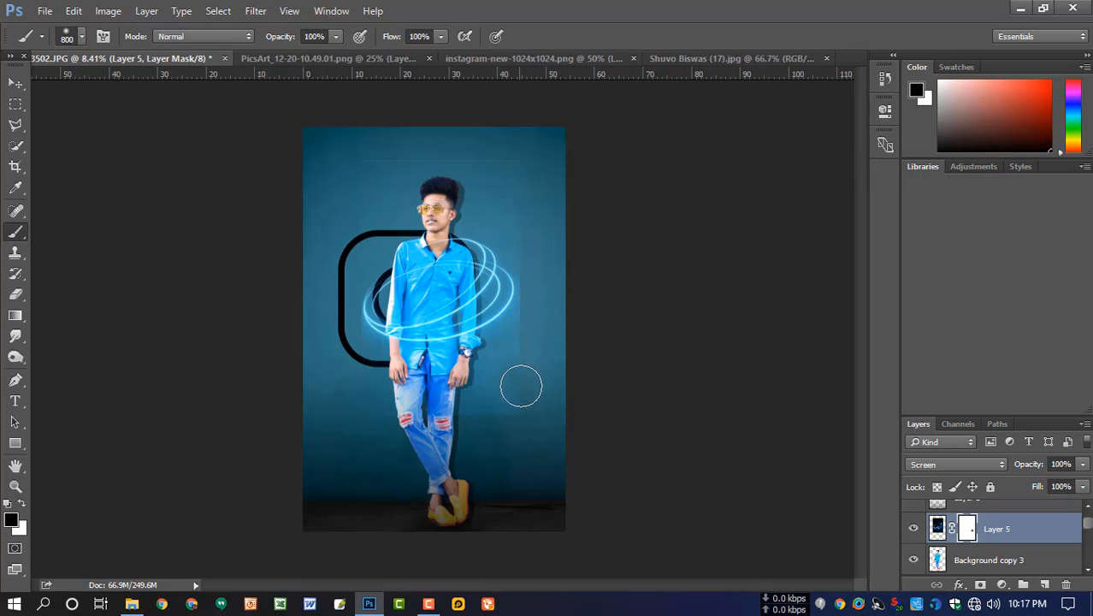
mouse_move(544, 404)
left_mouse_down()
mouse_move(354, 412)
mouse_move(366, 415)
left_mouse_up()
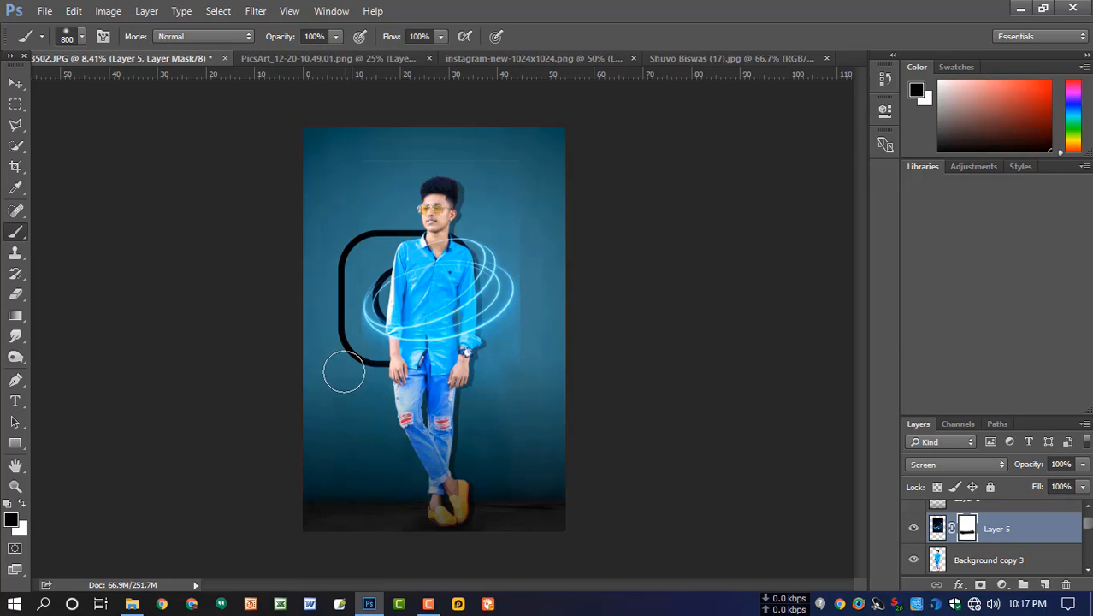
mouse_move(539, 363)
left_mouse_down()
mouse_move(539, 263)
mouse_move(518, 176)
mouse_move(299, 165)
mouse_move(500, 162)
mouse_move(374, 170)
mouse_move(561, 201)
left_mouse_up()
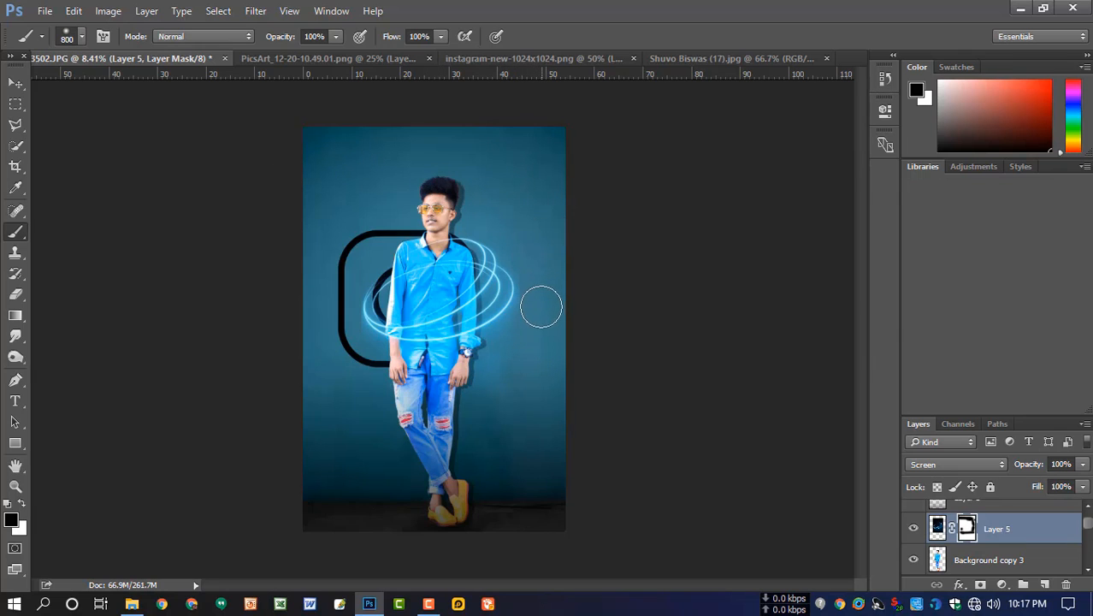
mouse_move(542, 308)
left_mouse_down()
mouse_move(462, 402)
mouse_move(368, 378)
mouse_move(355, 351)
left_mouse_up()
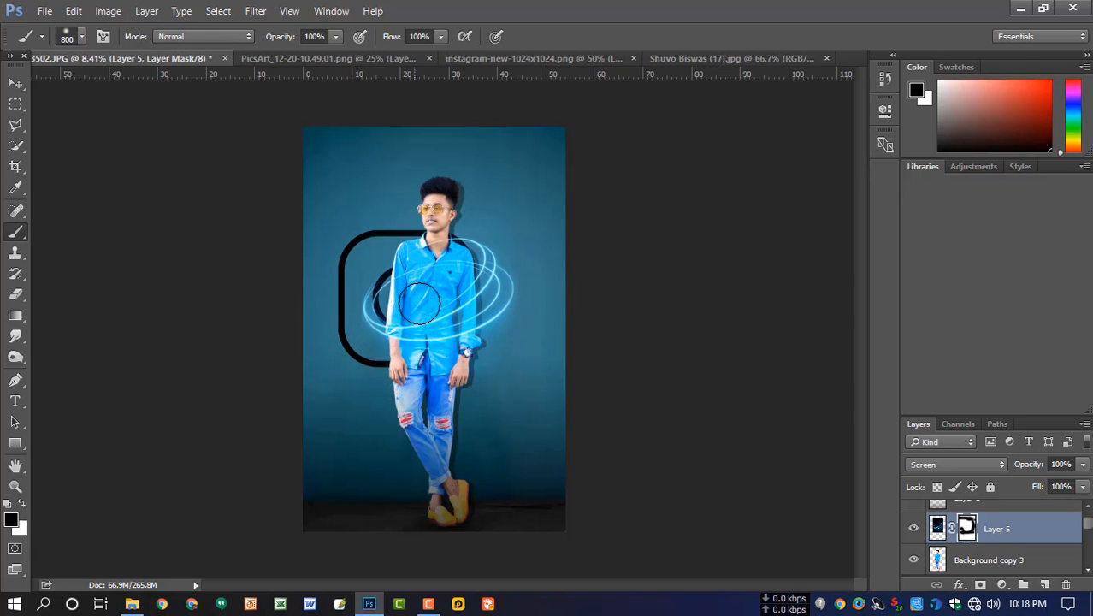
Reduce the brush size to 250 and mask out the ring parts crossing the man's neck, upper chest and shoulder
scroll(444, 276, "up", 2)
scroll(444, 276, "up", 2)
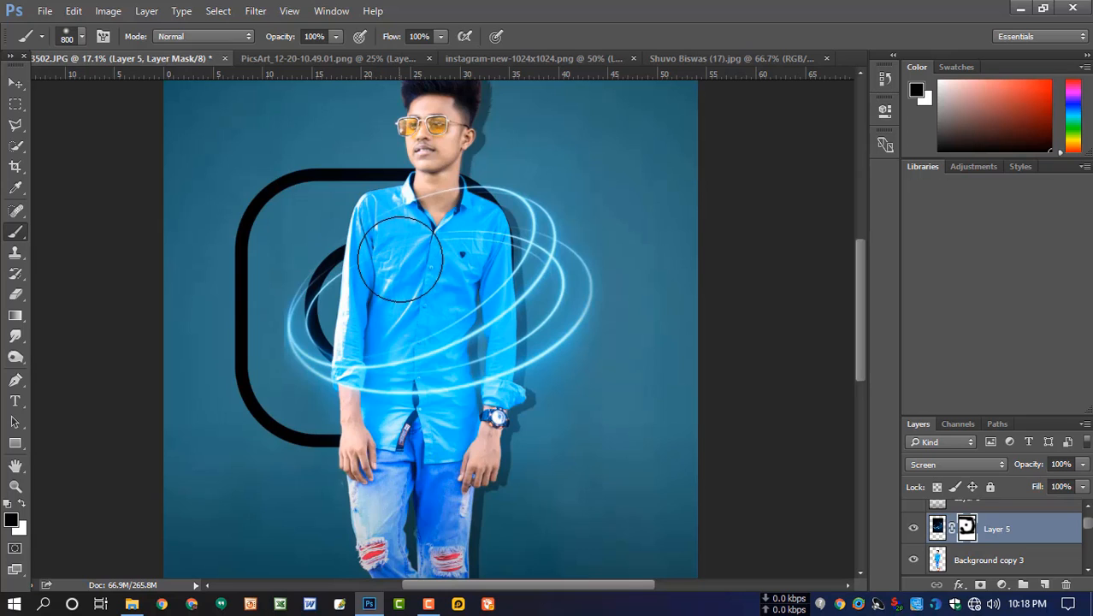
key("bracketleft")
key("bracketleft")
key("bracketleft")
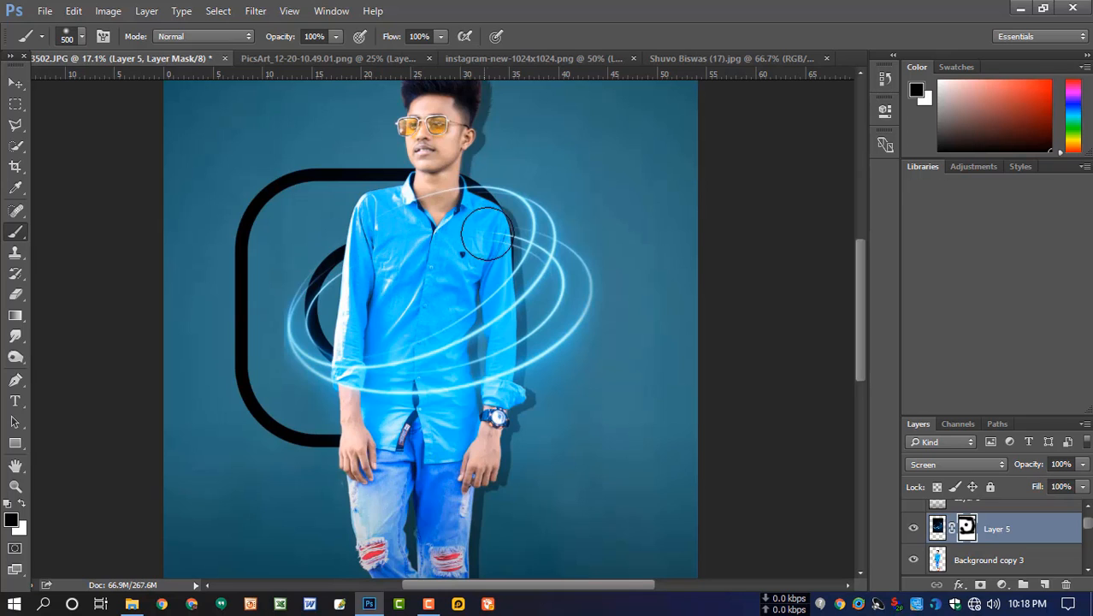
key("bracketleft")
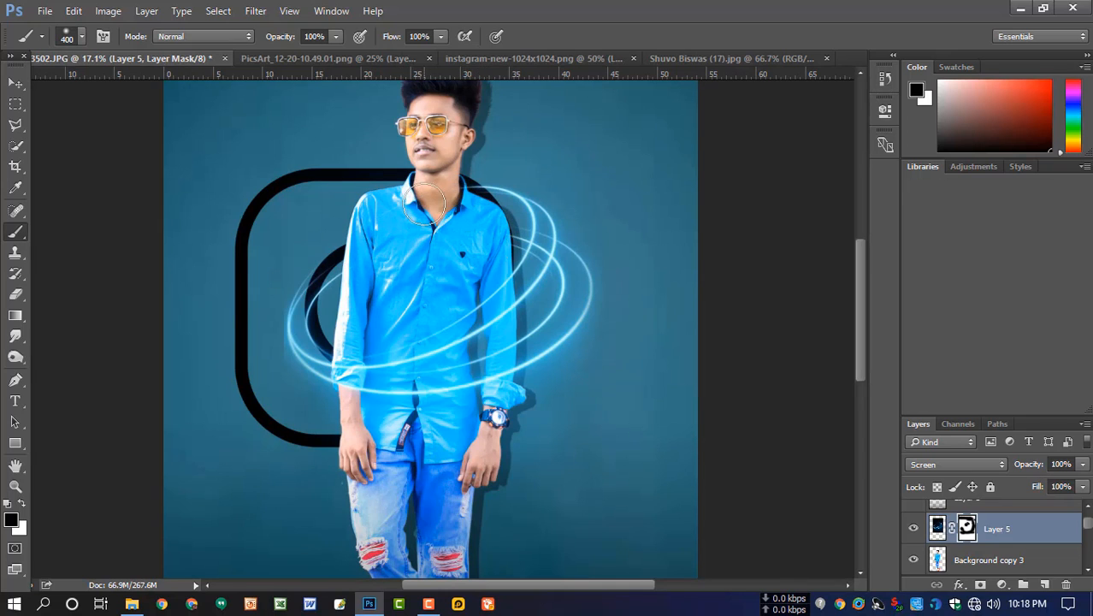
key("bracketleft")
key("bracketleft")
scroll(442, 268, "down", 4)
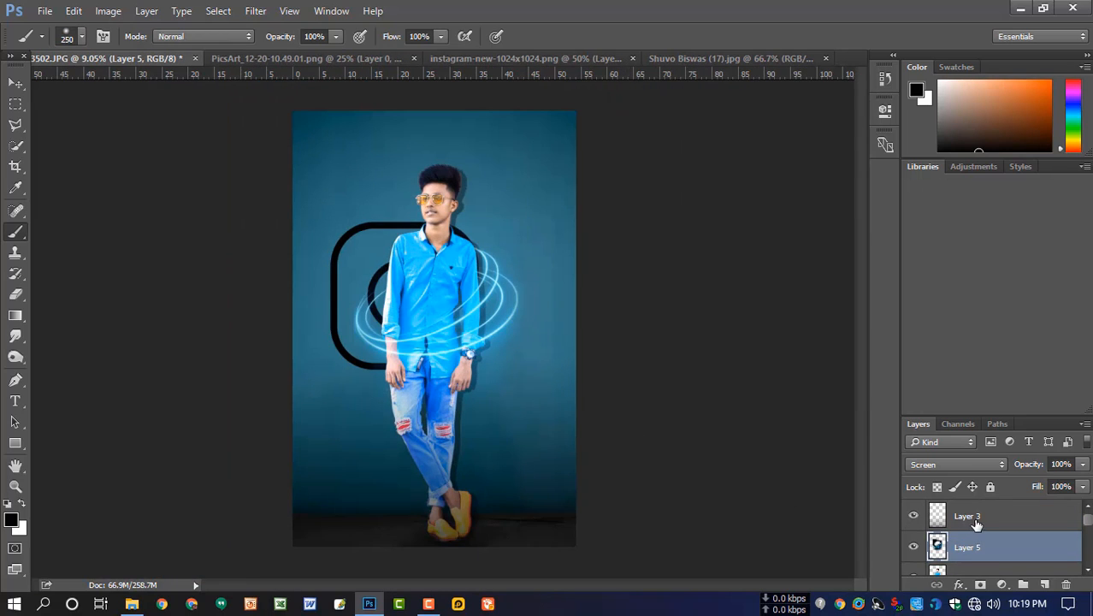
Merge all visible layers into the topmost layer, Layer 3
left_click(970, 520)
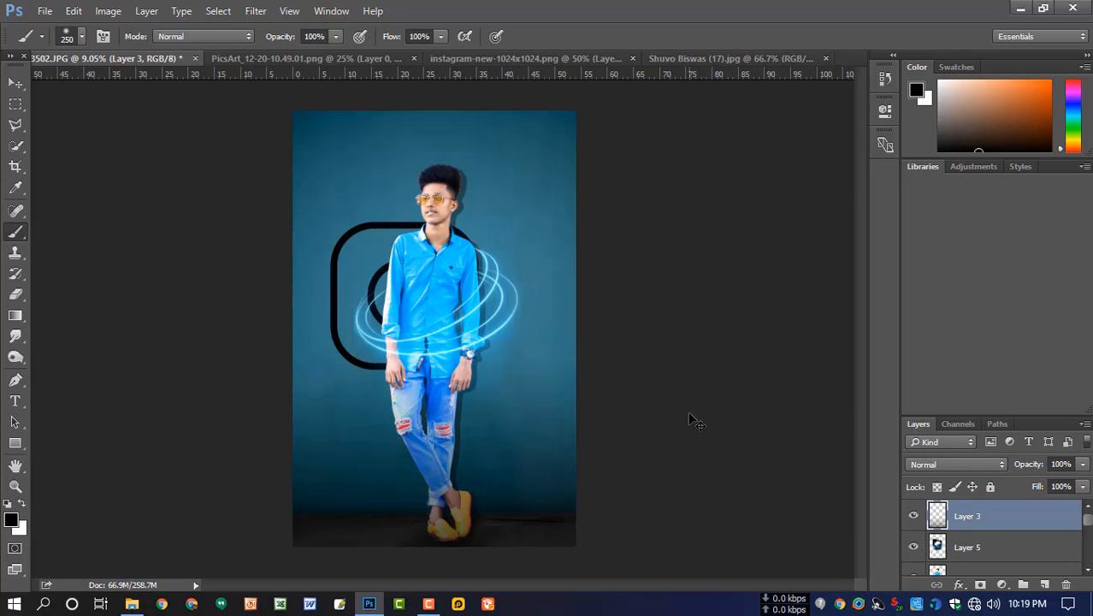
key("ctrl+shift+e")
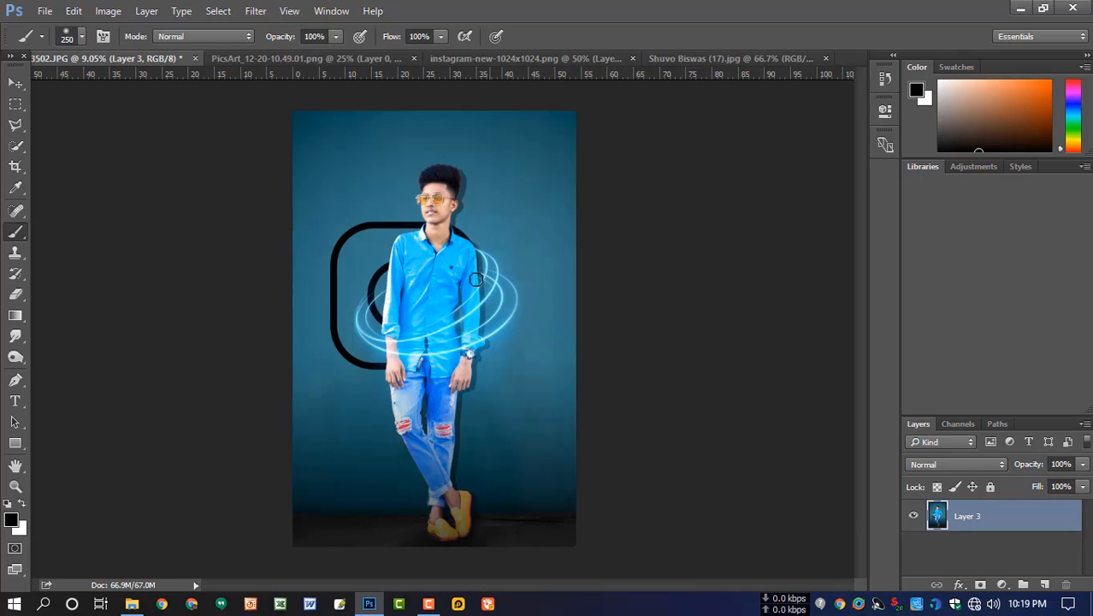
In the Camera Raw filter, set Contrast +27, Highlights +5, Shadows -2, Whites +18, Blacks +13, Clarity -8, Vibrance +18 and Saturation +9
left_click(257, 11)
left_click(329, 111)
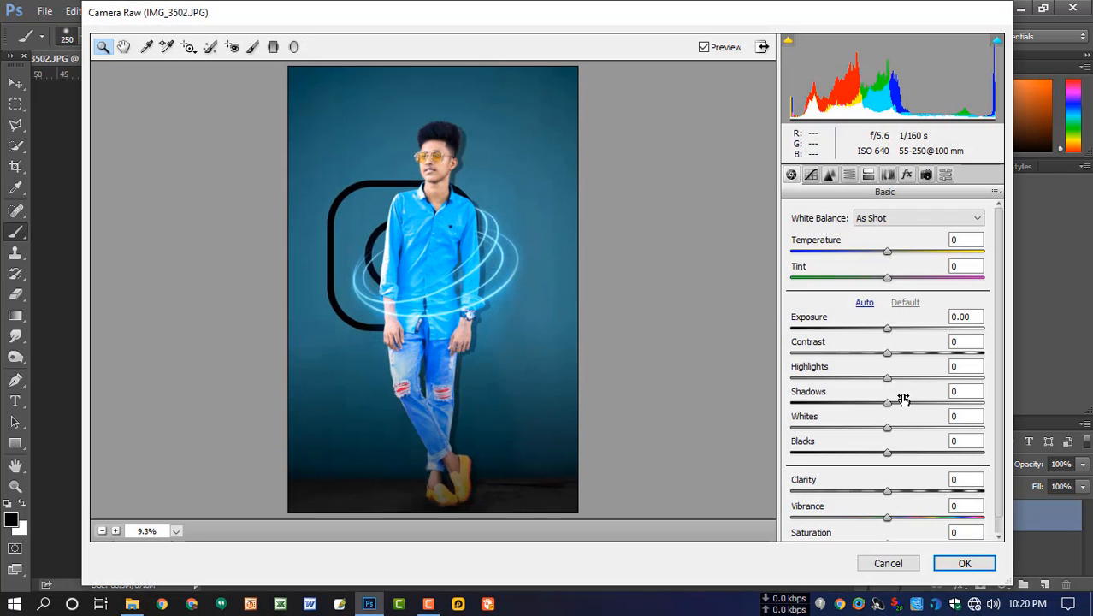
left_click_drag(889, 360, 900, 530)
scroll(908, 479, "down", 1)
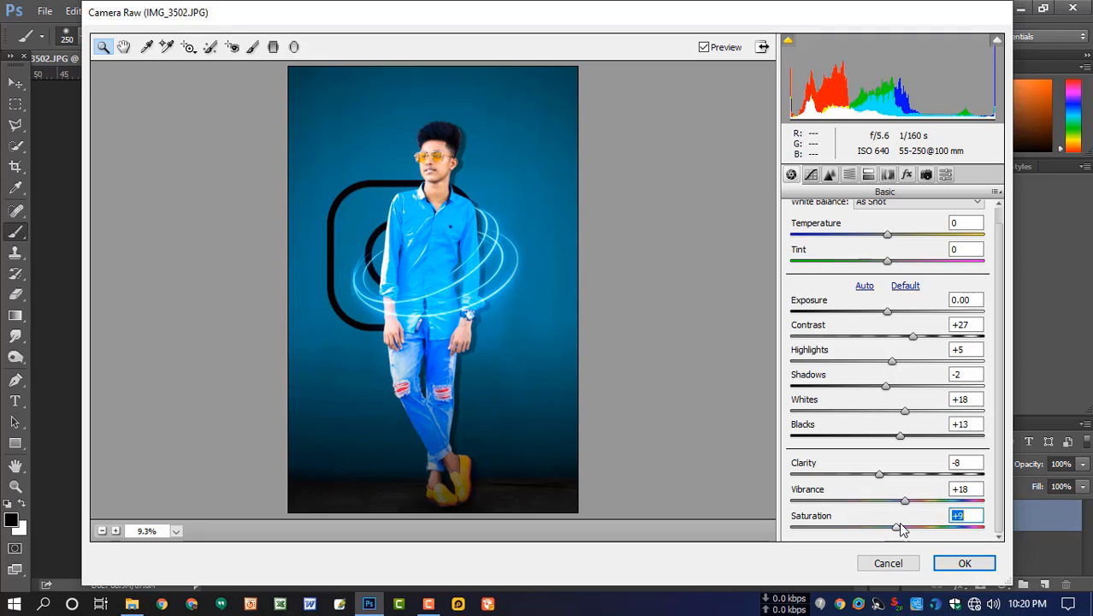
Set the HSL saturation of yellows to +30, aquas to +5 and blues to +45, and the luminance of blues to +21
left_click(848, 177)
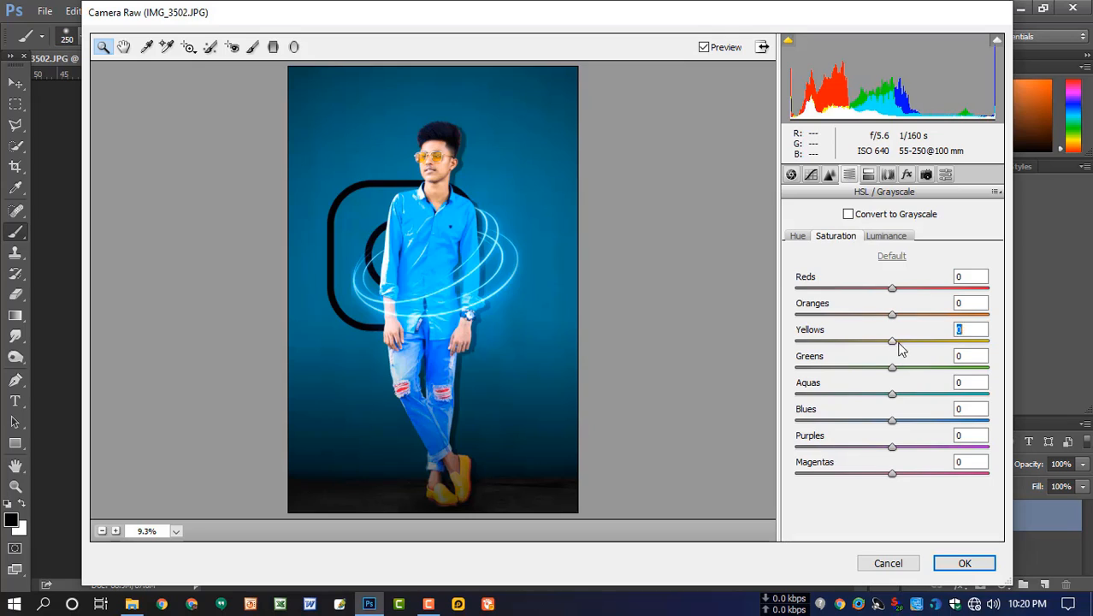
left_click_drag(898, 343, 922, 346)
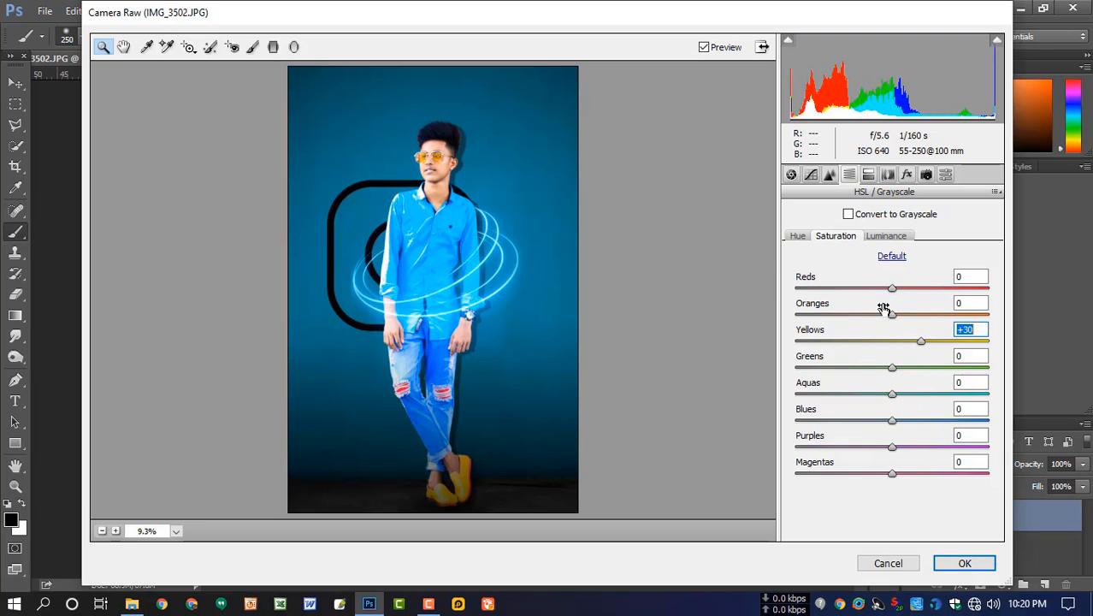
left_click_drag(892, 395, 936, 420)
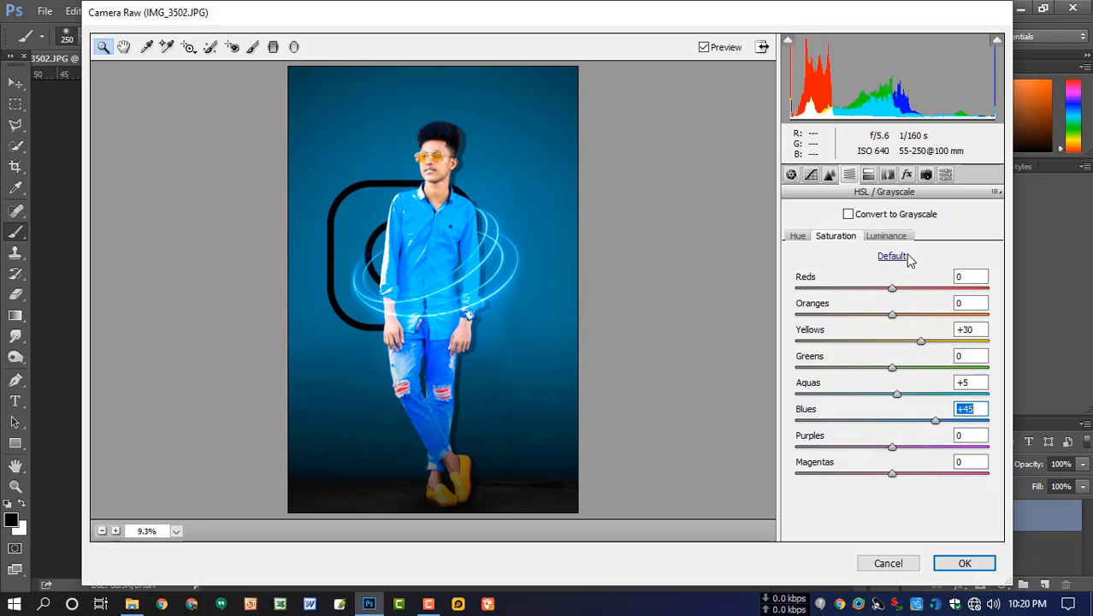
left_click(886, 236)
left_click_drag(893, 420, 912, 420)
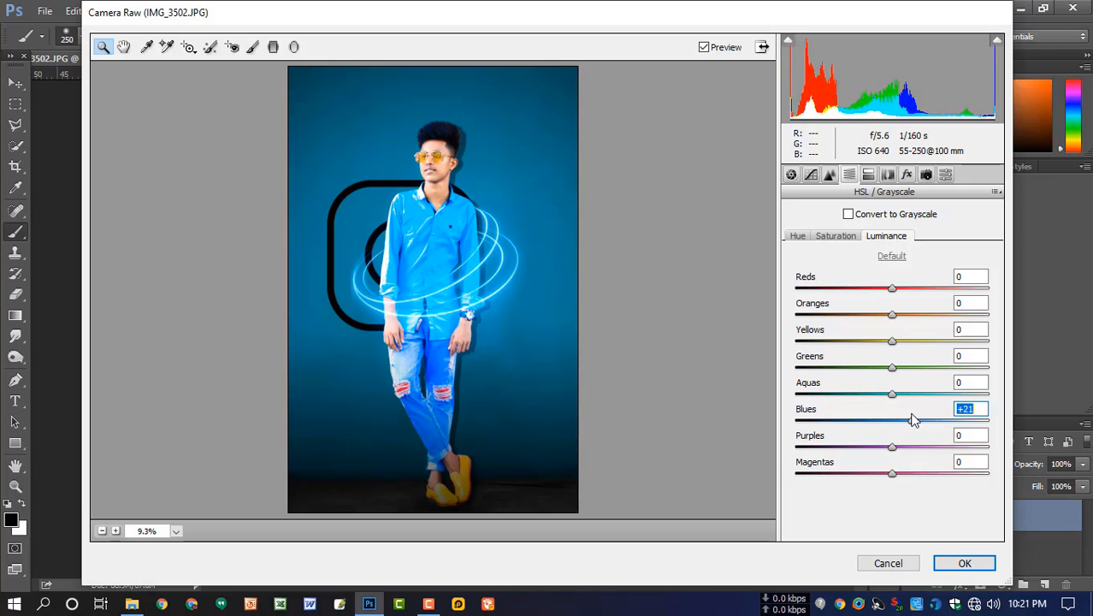
Add a post-crop vignette with an amount of -13 and apply the Camera Raw adjustments to the merged portrait
left_click(907, 175)
left_click_drag(892, 382, 880, 382)
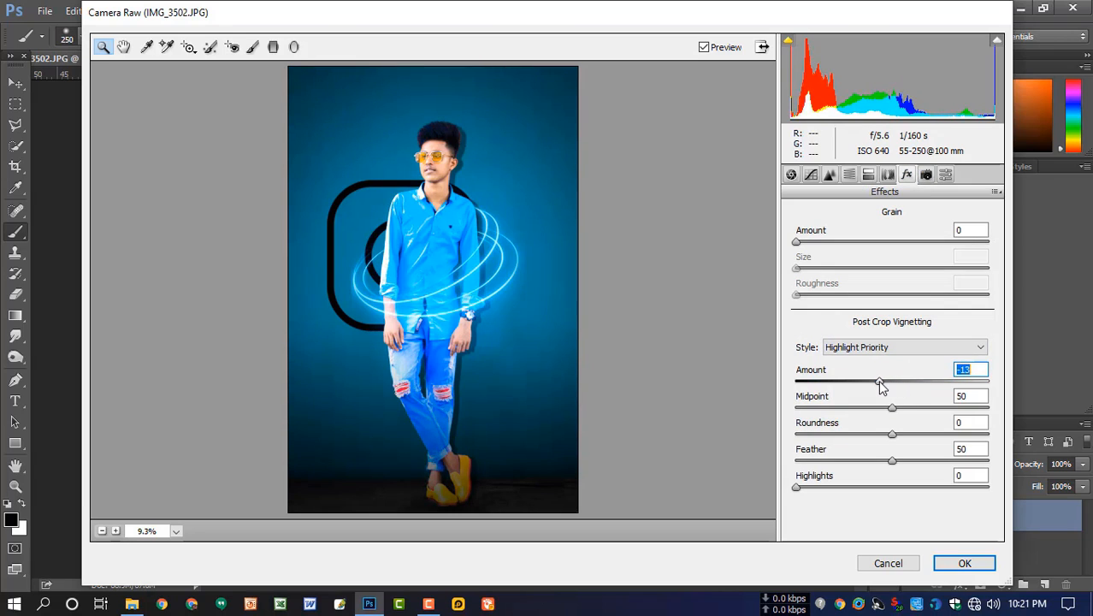
left_click(964, 563)
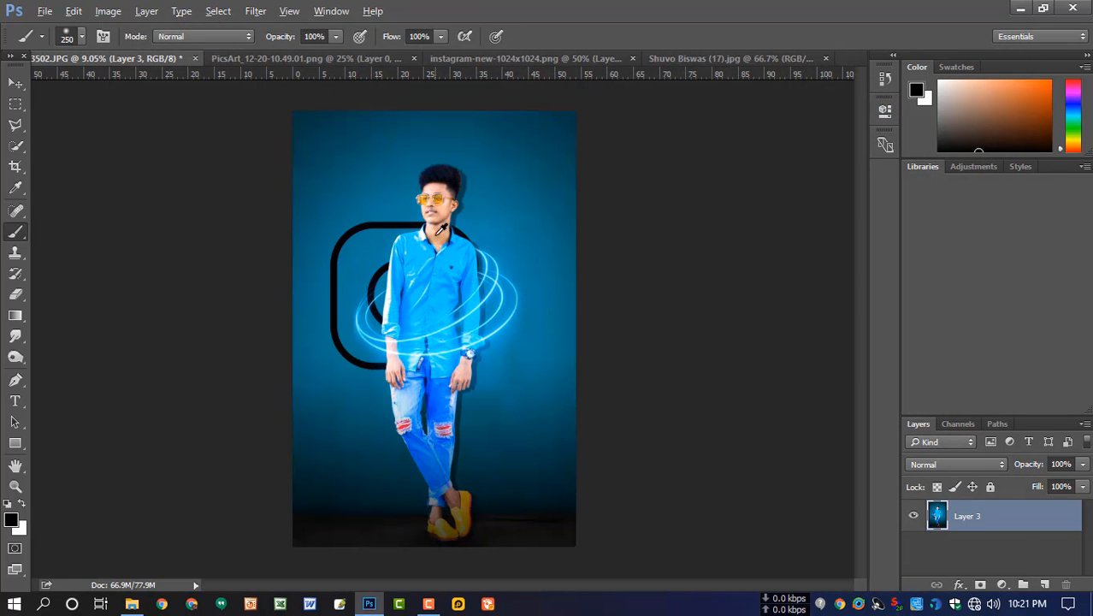
scroll(438, 222, "up", 1)
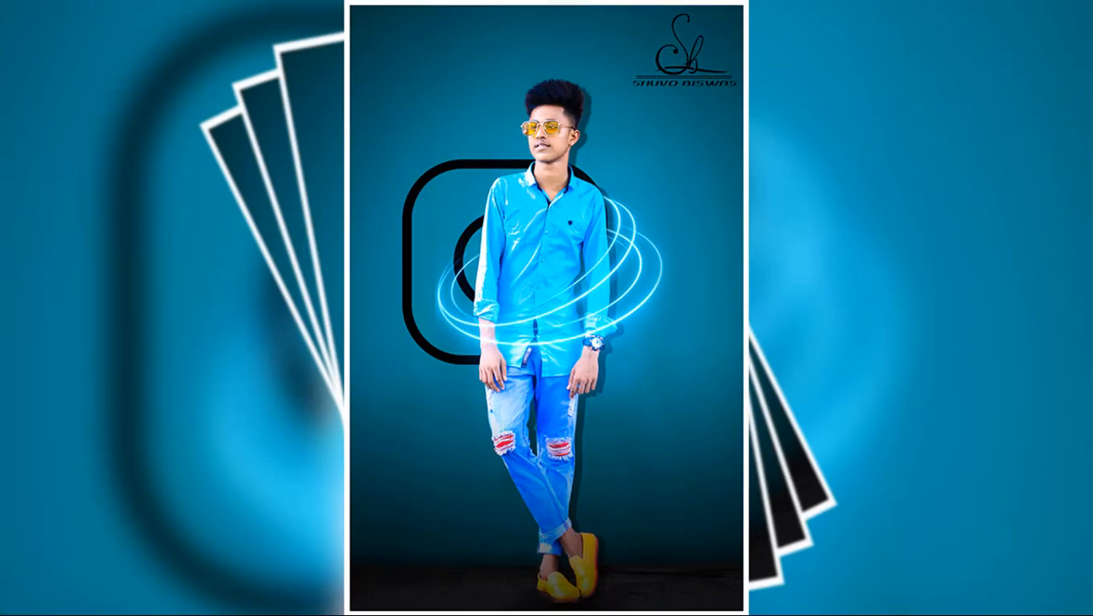